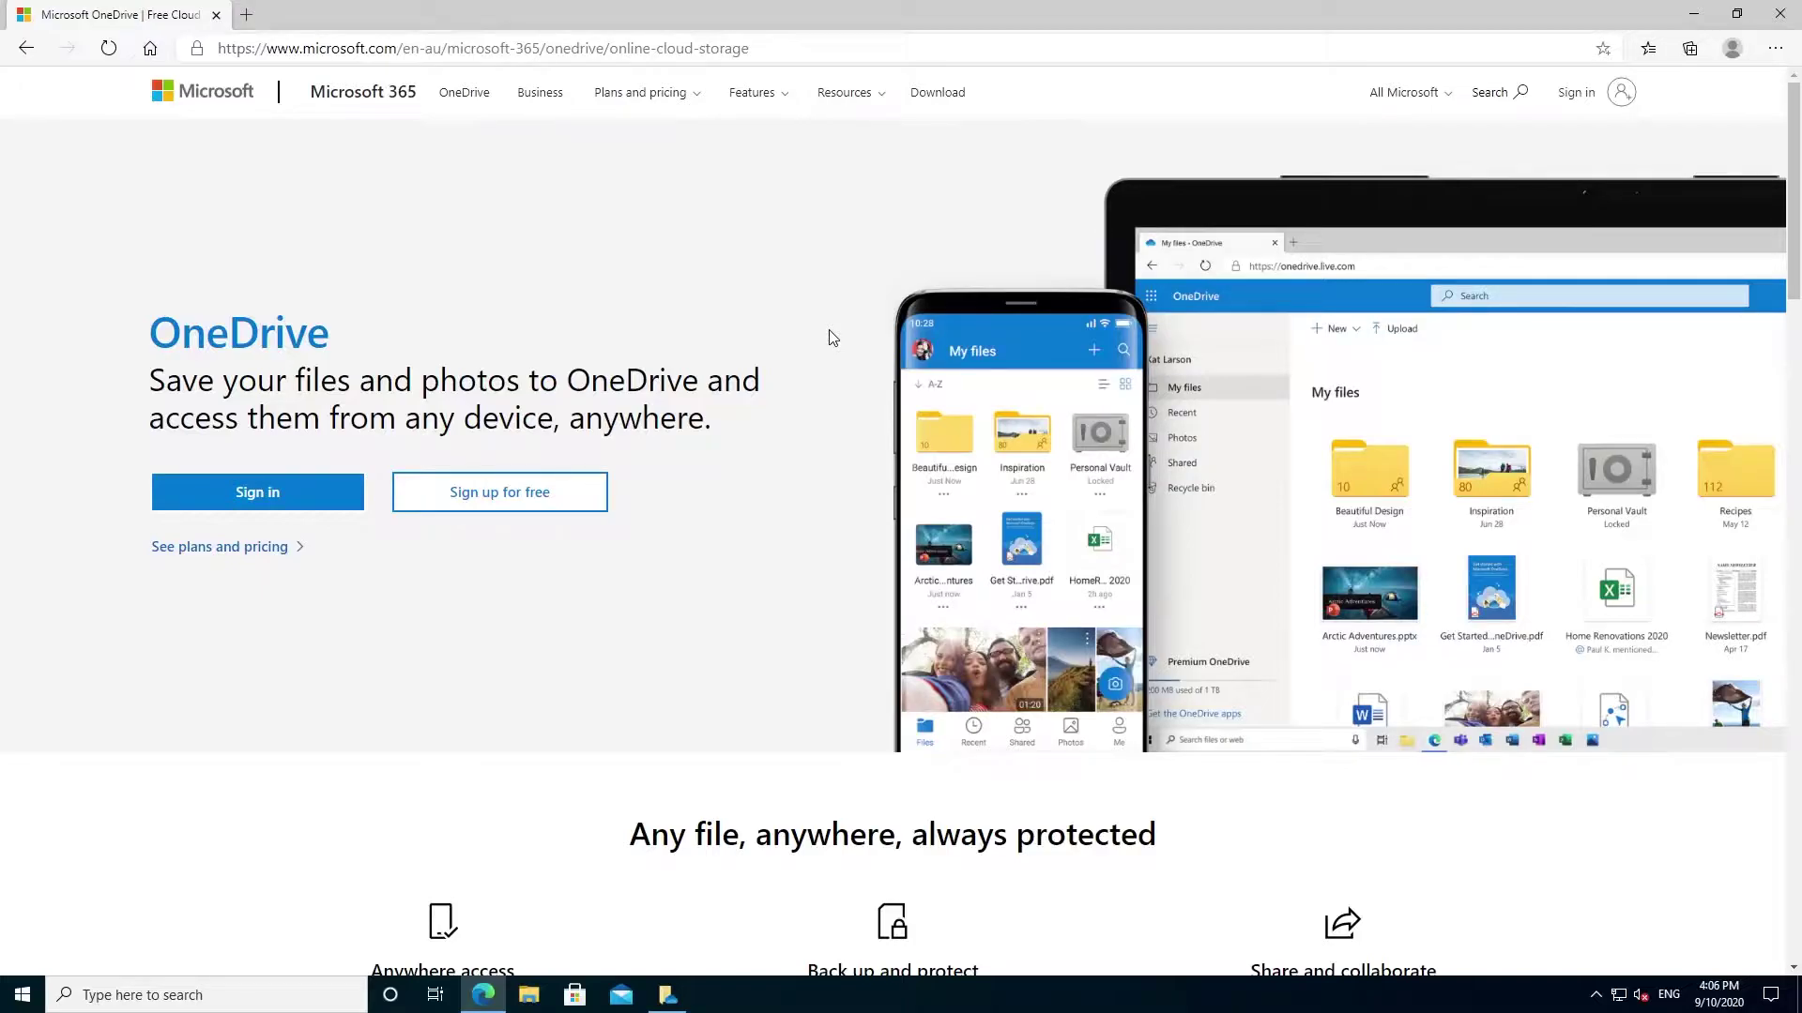
- Reveal the hidden system tray icons from the taskbar notification area chevron
click(1597, 994)
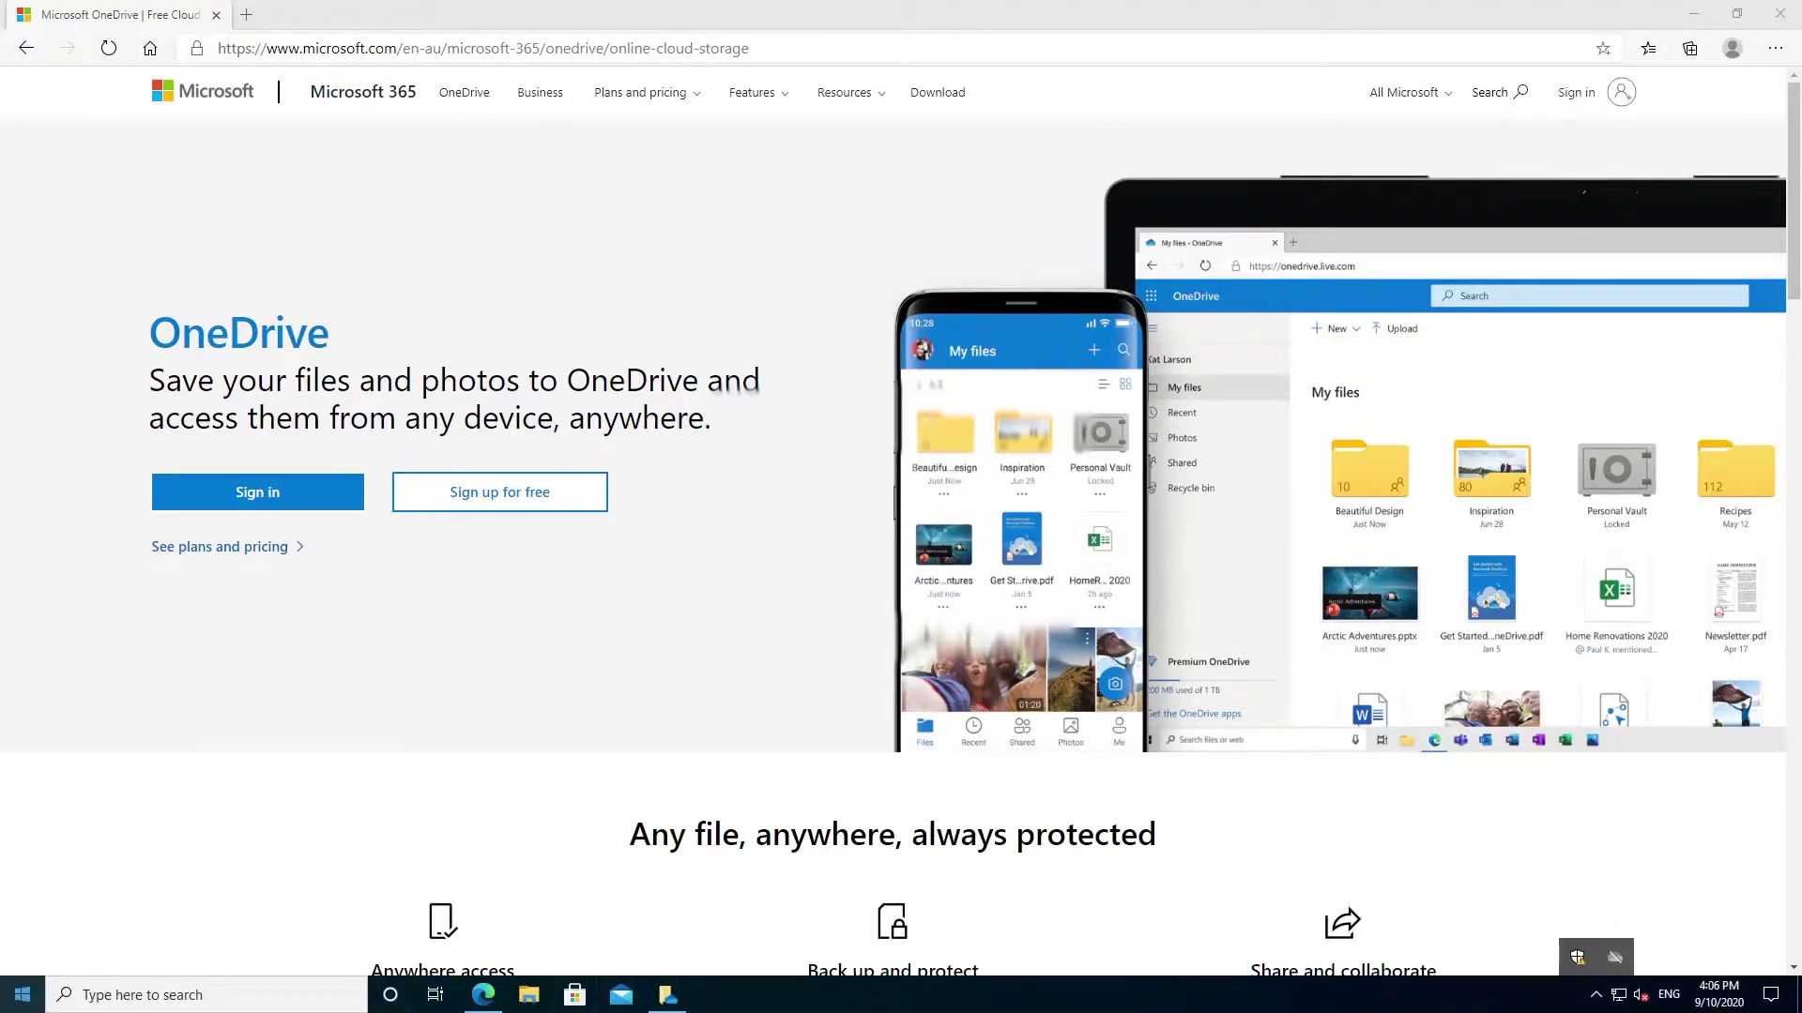
- Launch the OneDrive desktop app by searching 'one' in Start
click(21, 996)
text(one)
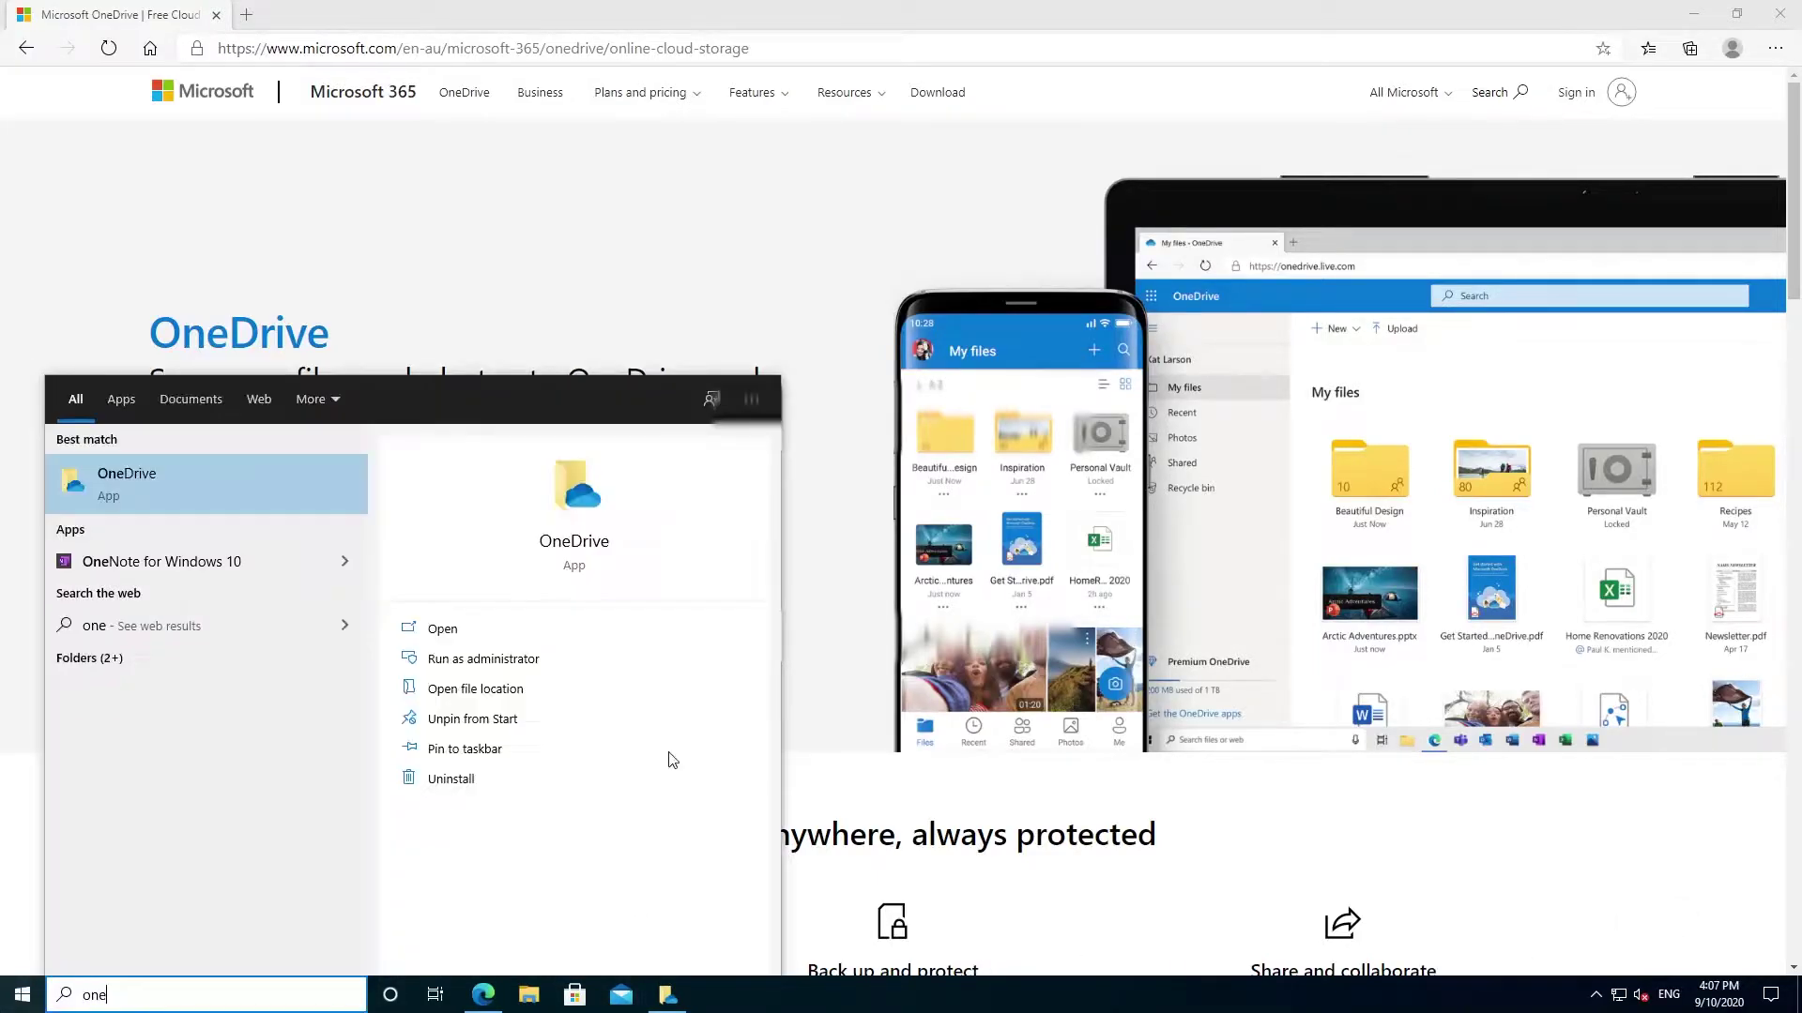
click(203, 470)
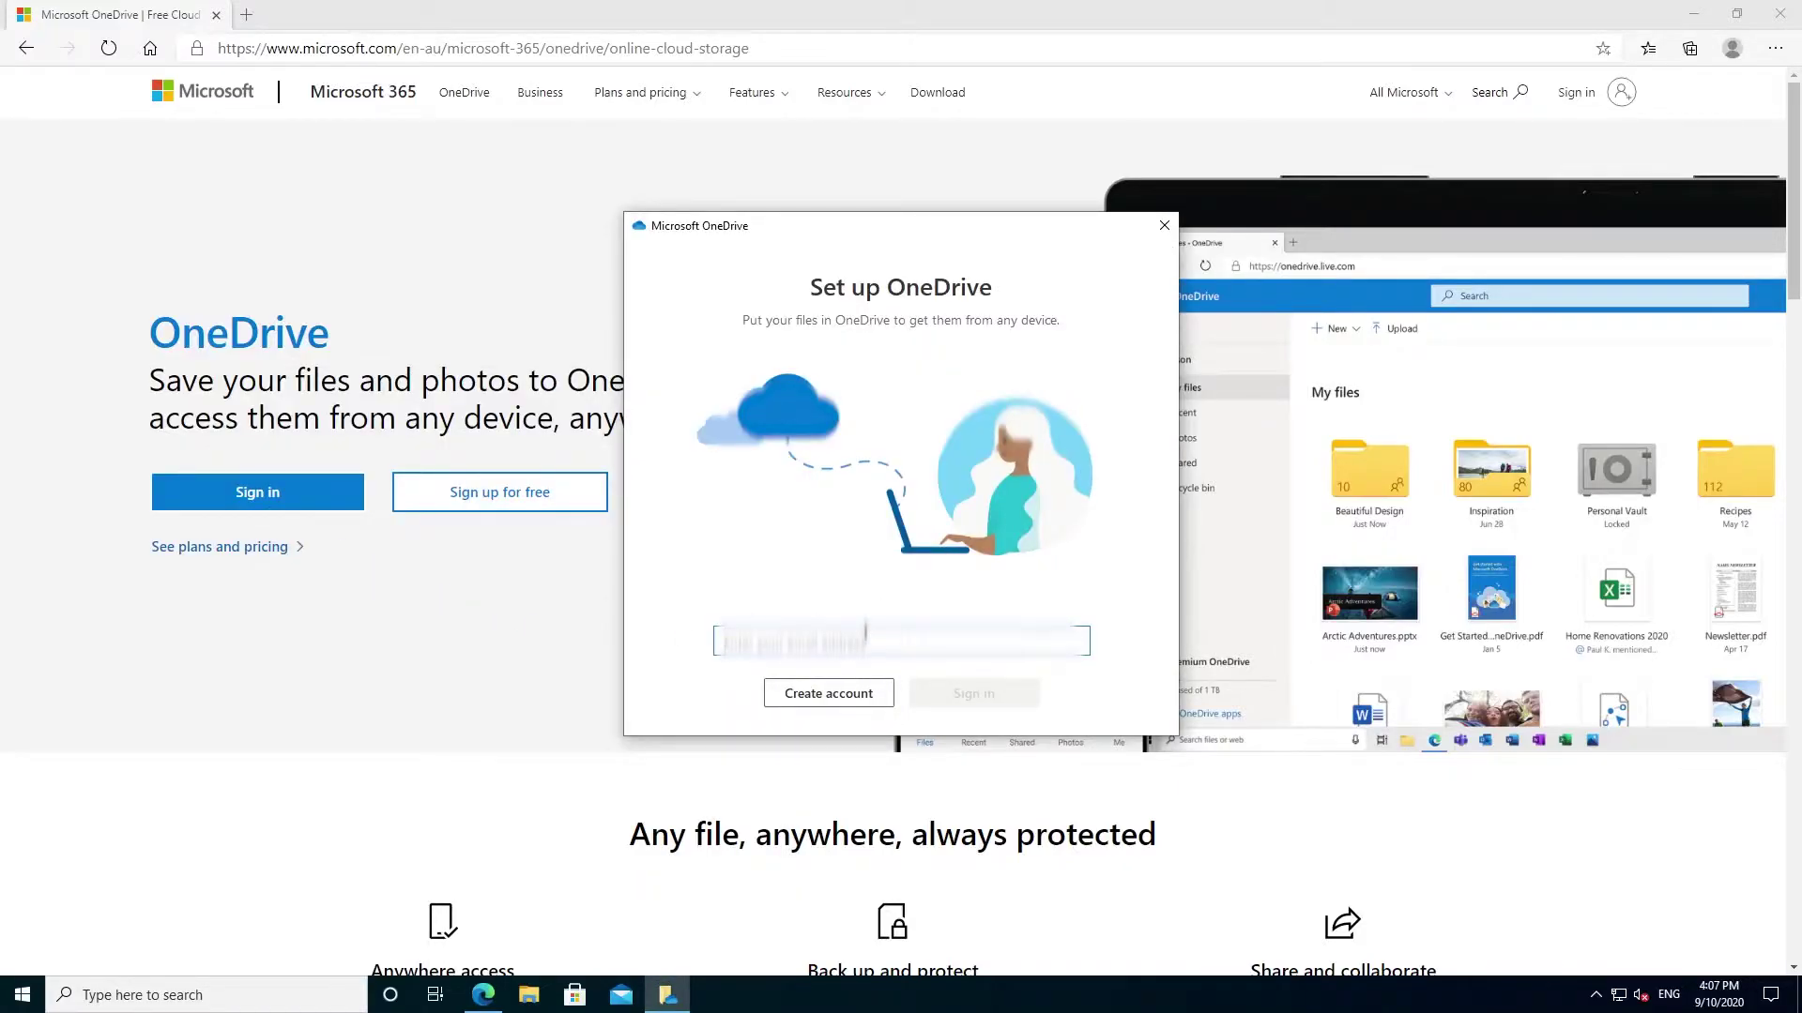
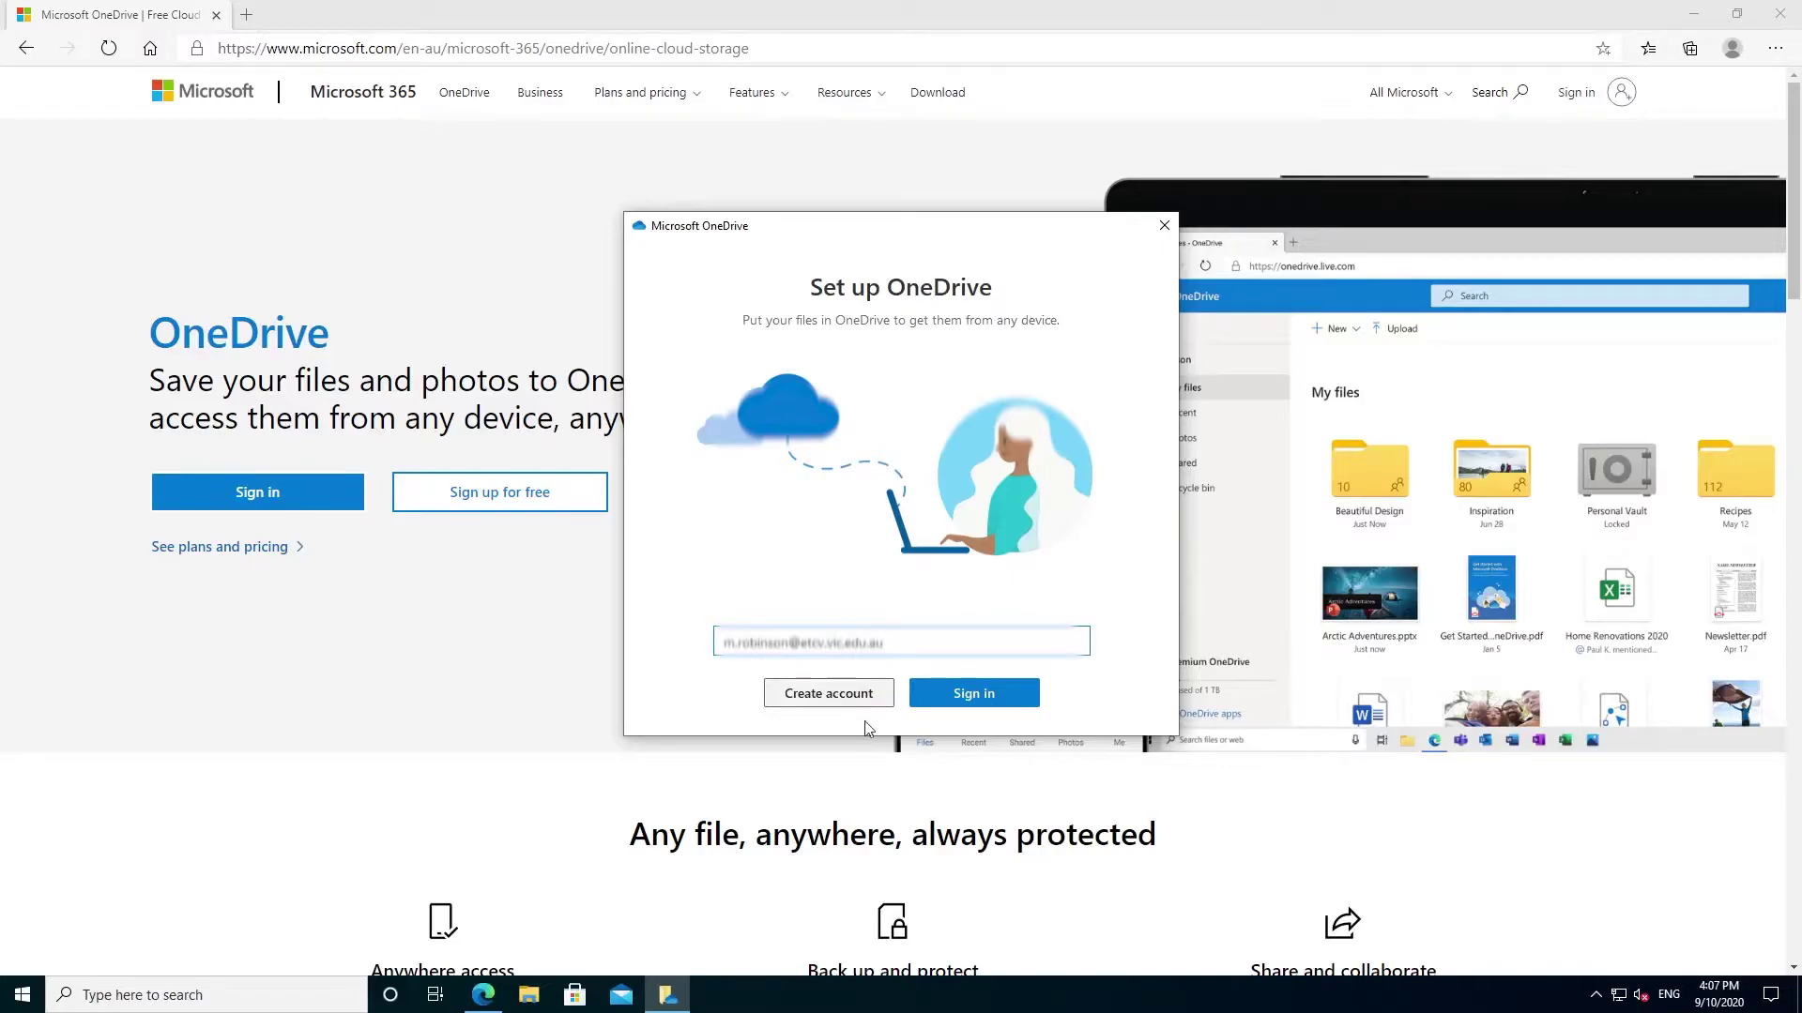
- Sign in to OneDrive with the work account e-mail and password
click(1004, 695)
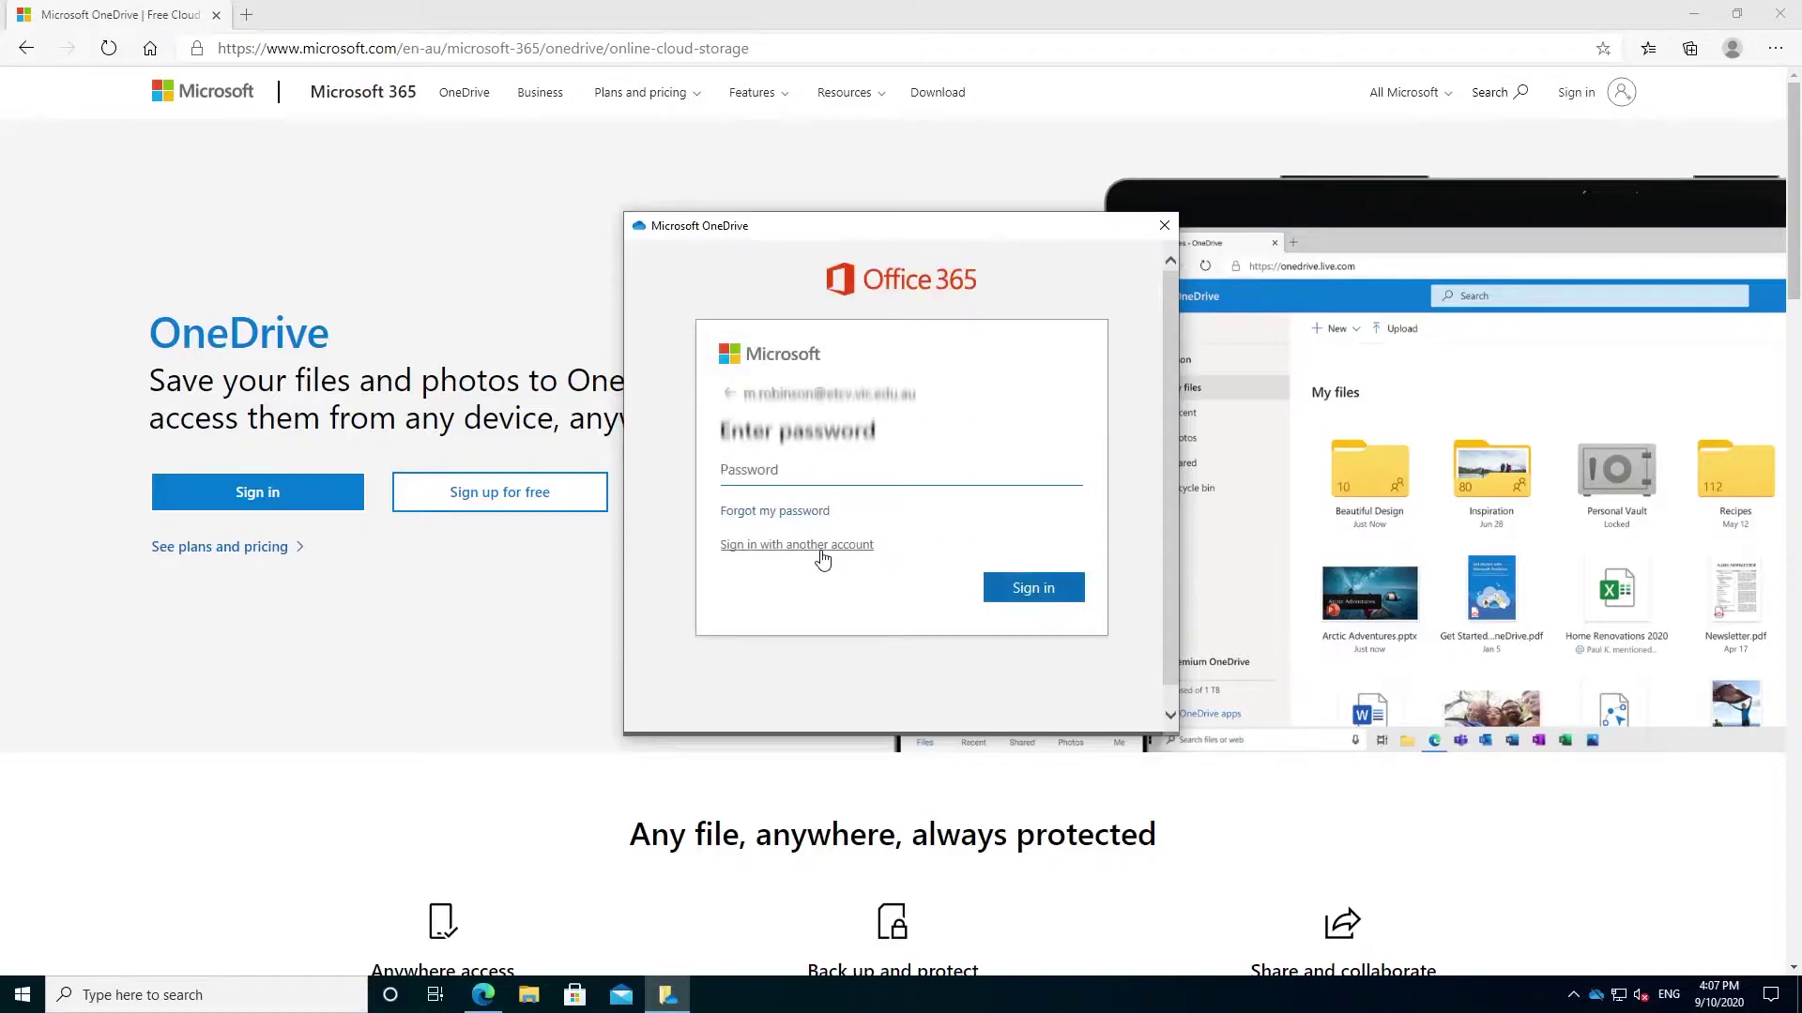
text(•••••••)
key(Return)
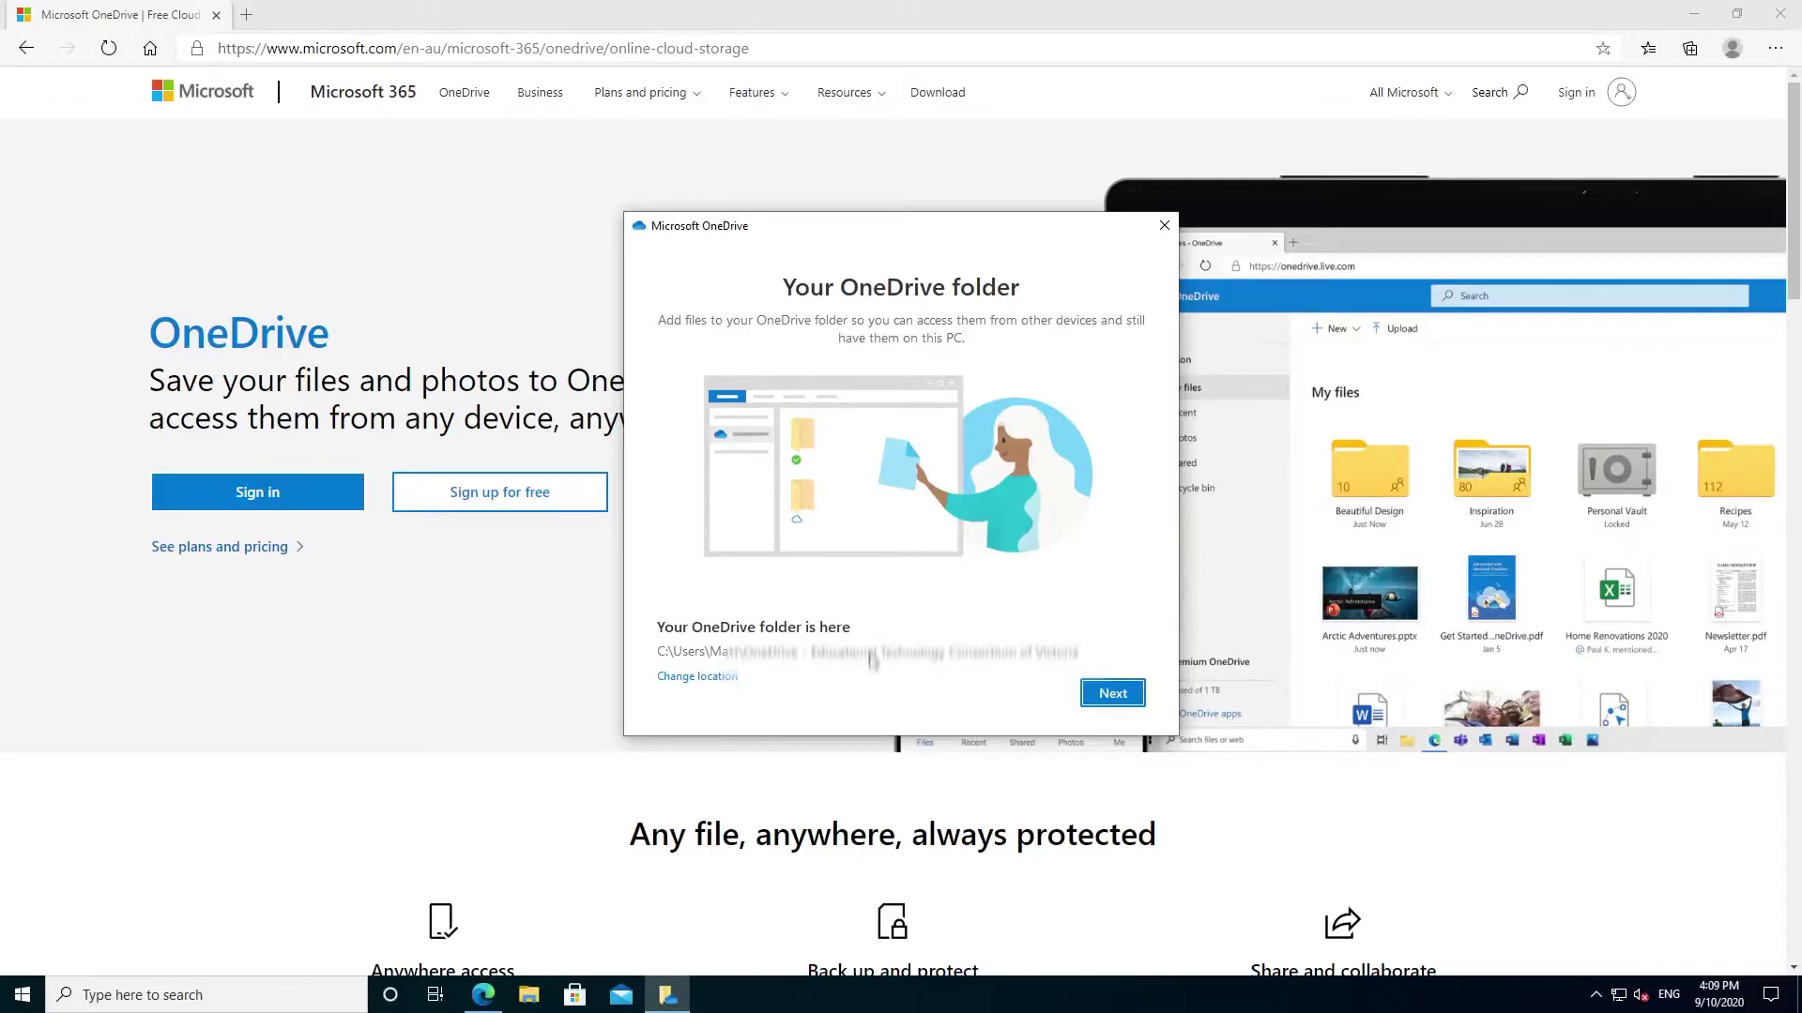
- Pick 'Choose new folder' for the OneDrive location and advance two tour pages to Files On-Demand
click(1112, 695)
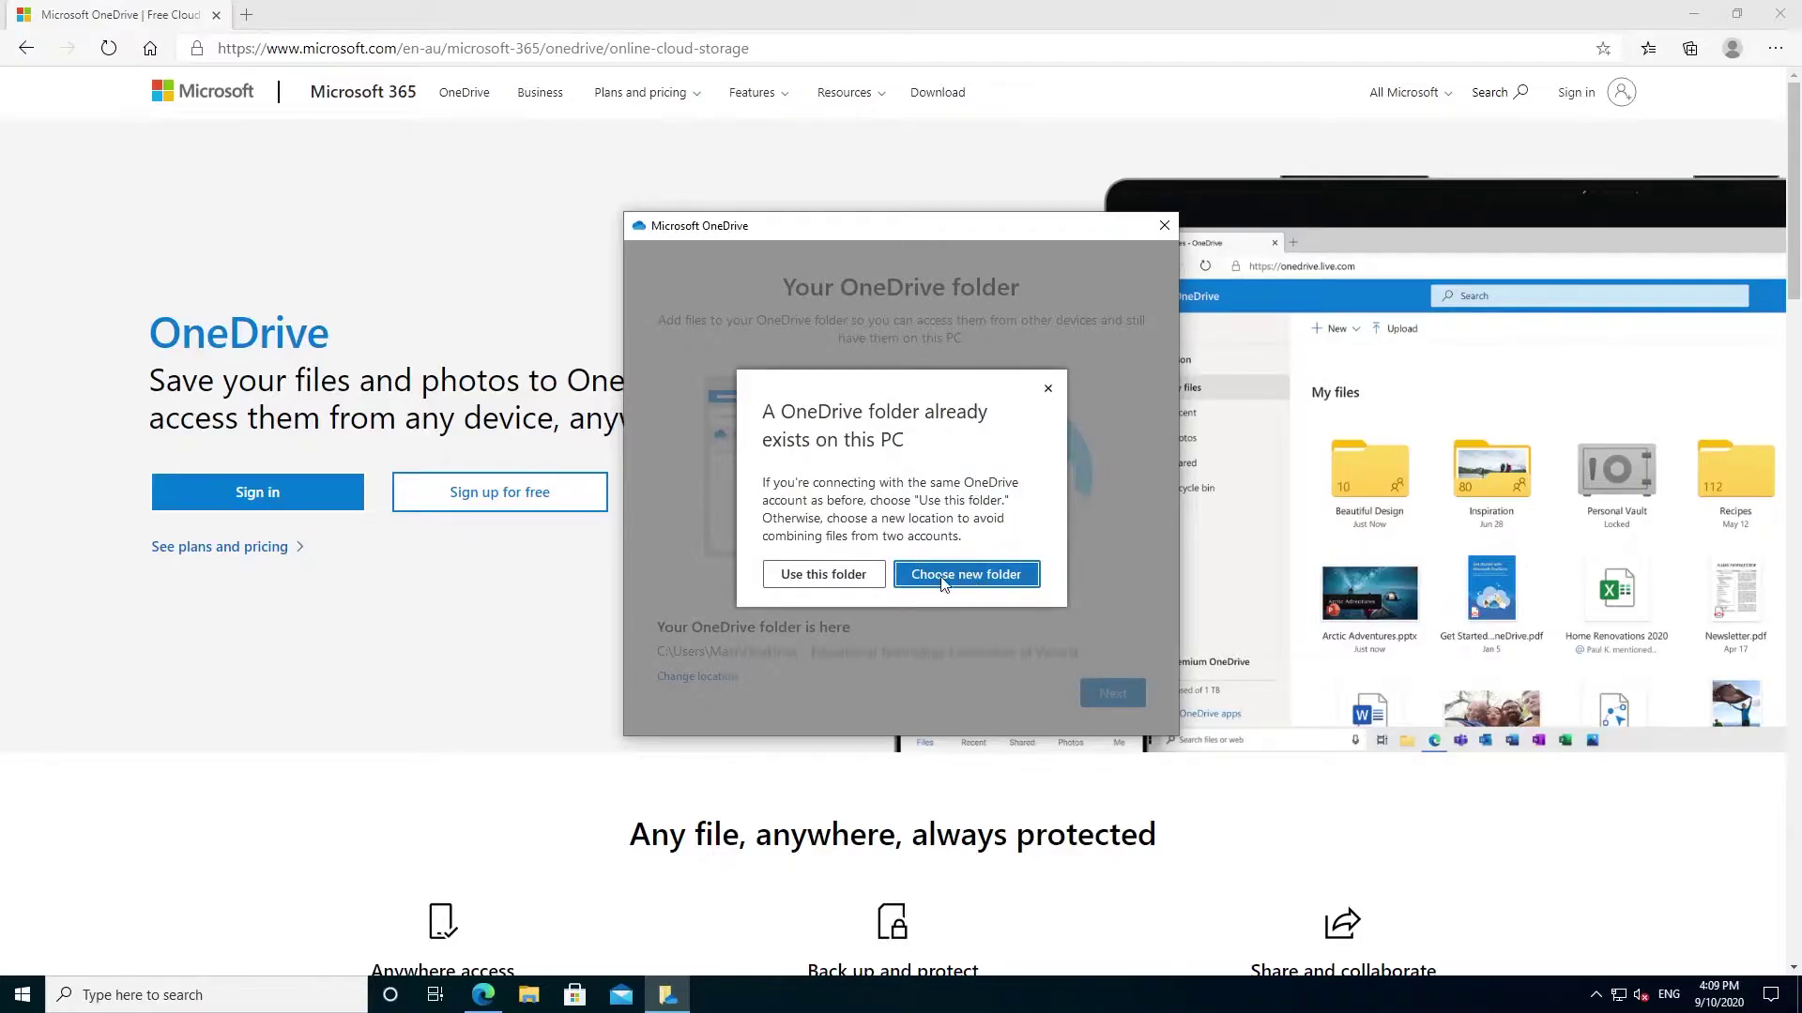
click(965, 582)
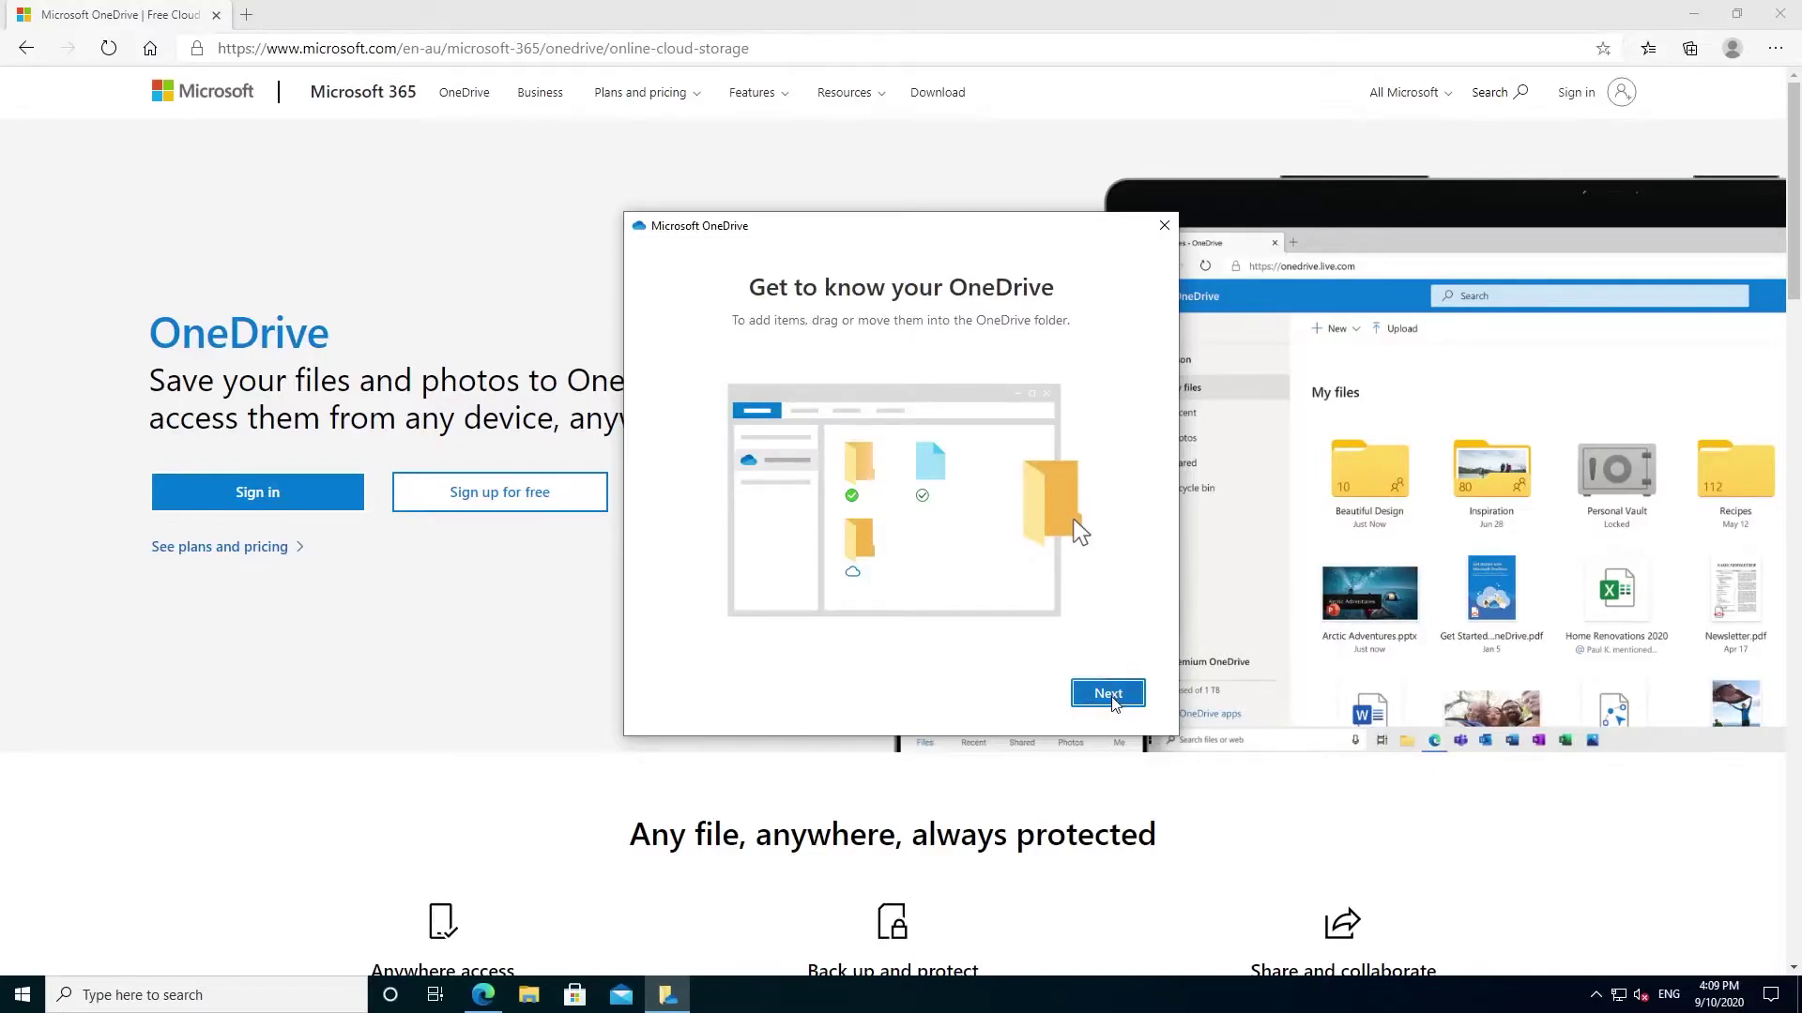
click(1113, 703)
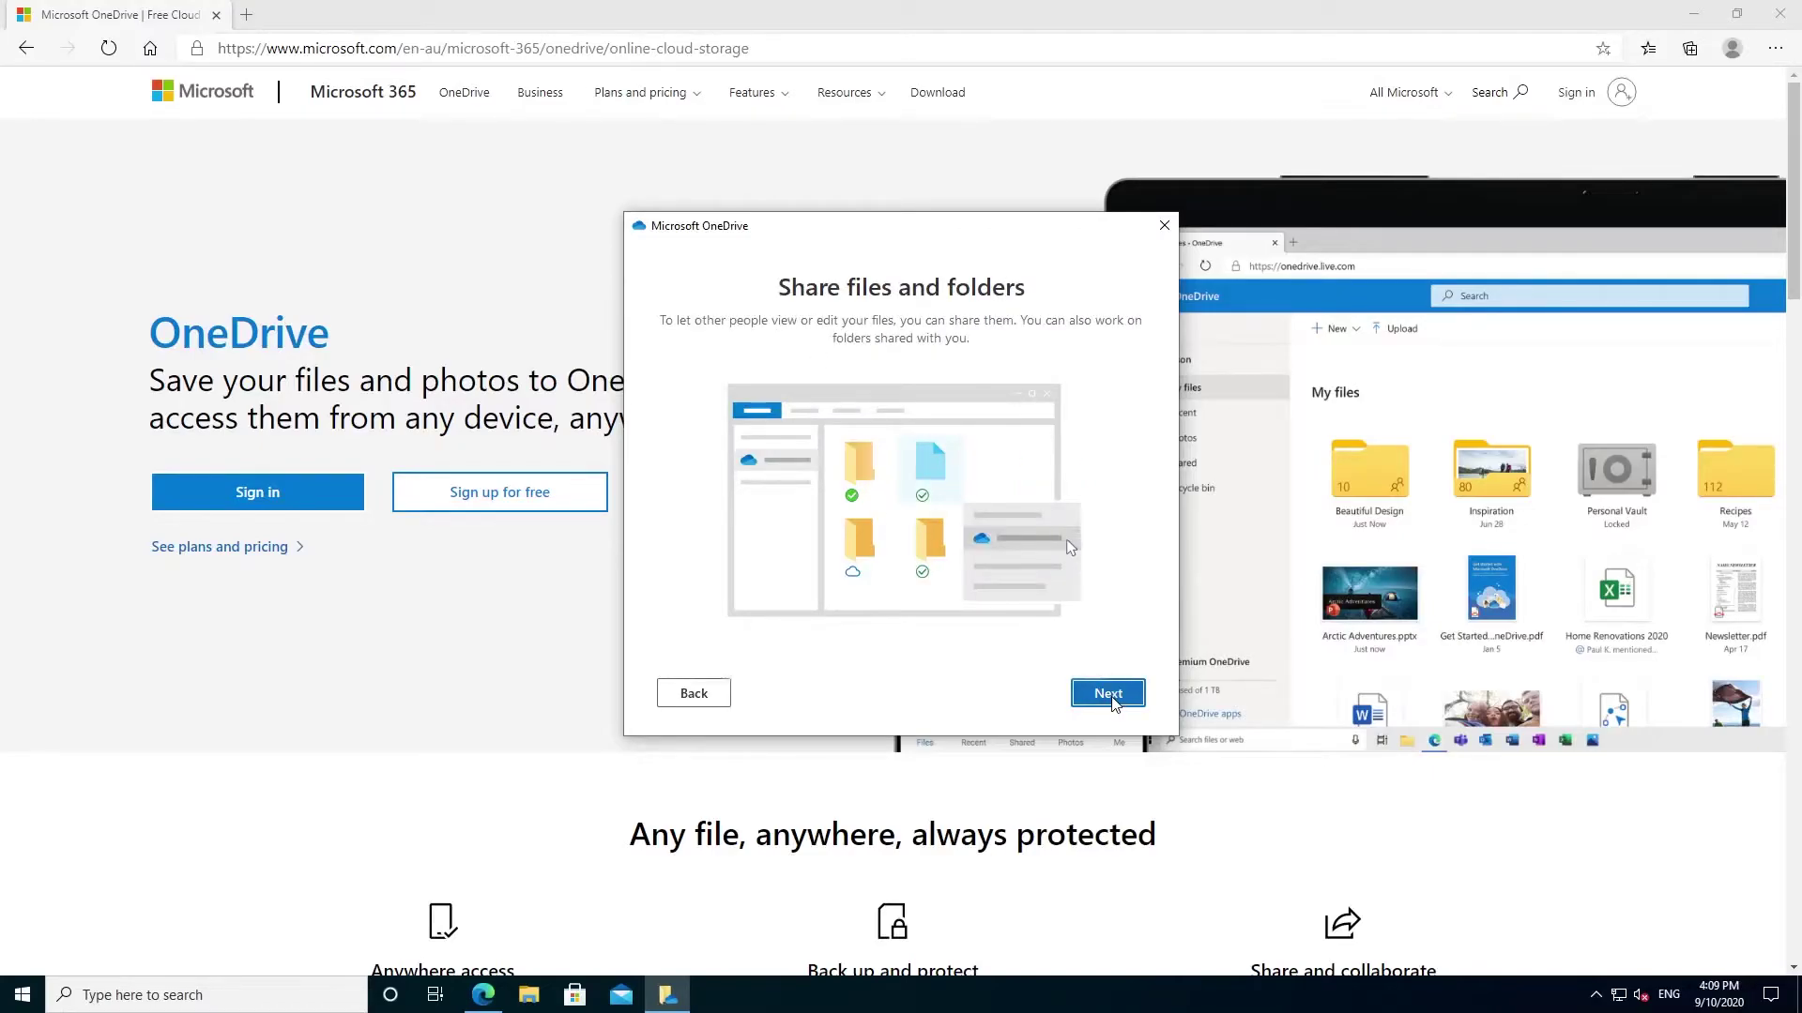
click(1112, 702)
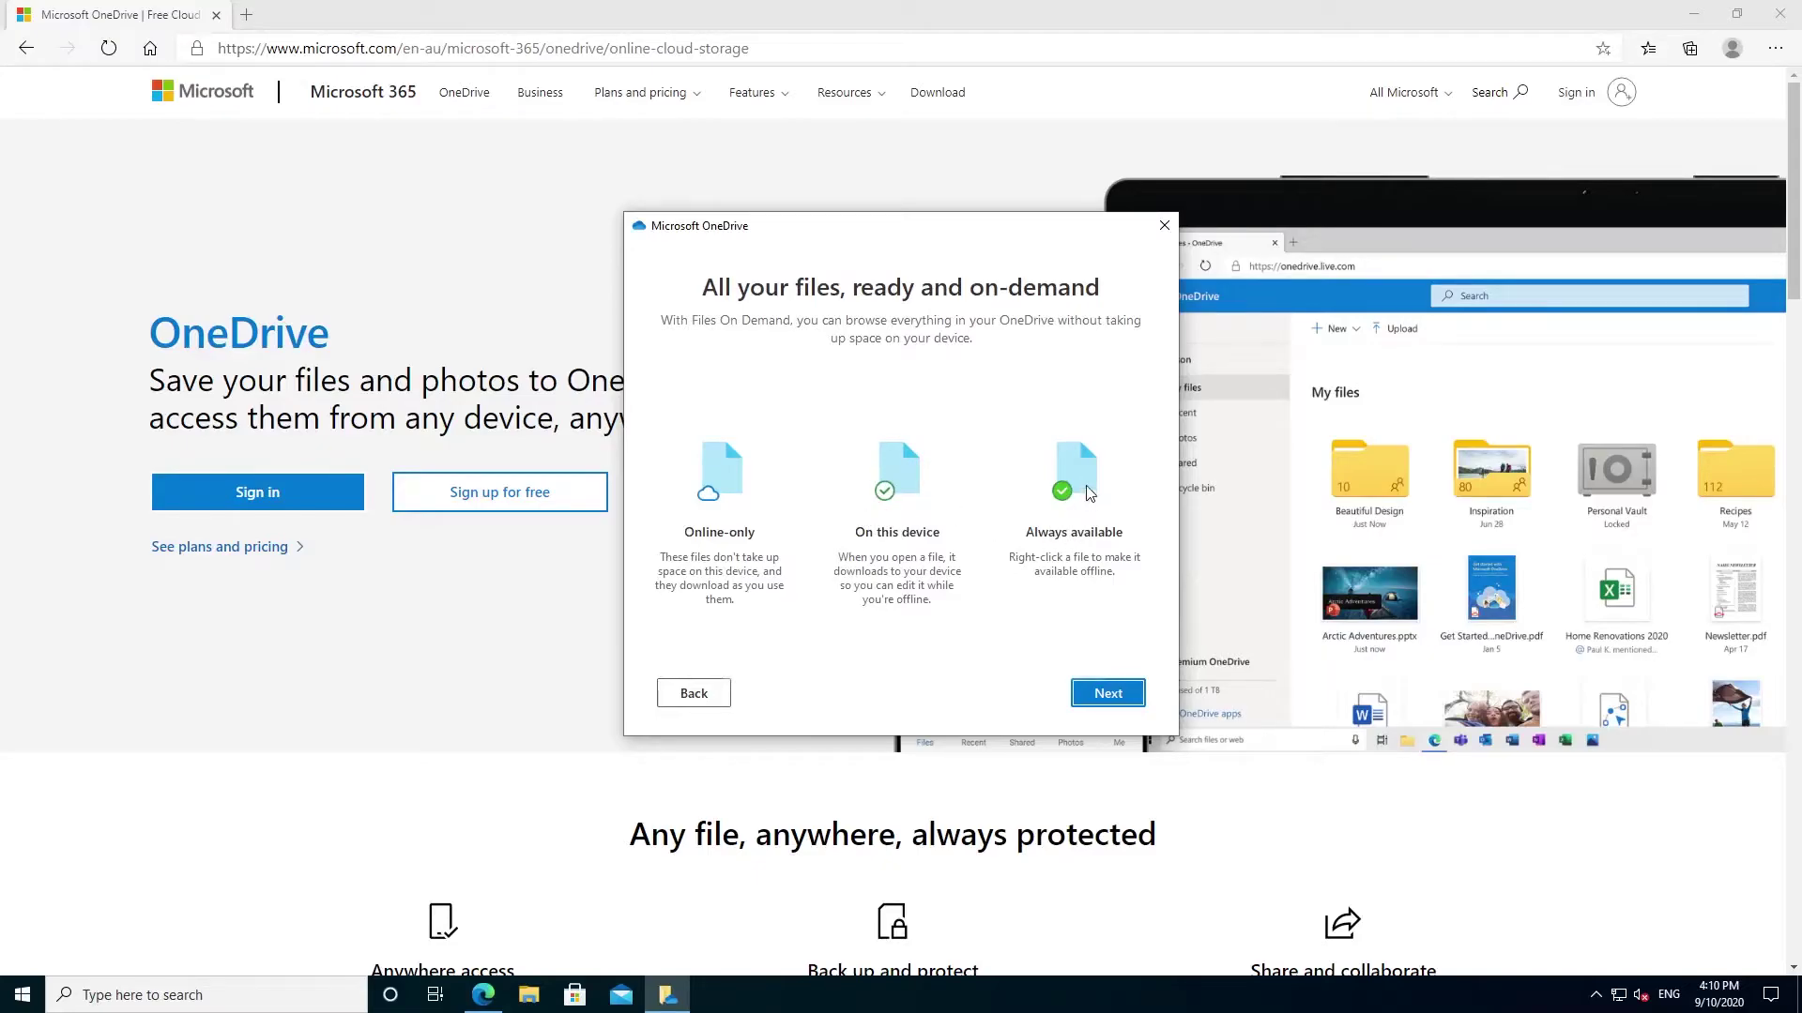
- Continue past Files On-Demand, choose Later for the mobile app, and open the OneDrive folder
click(1117, 694)
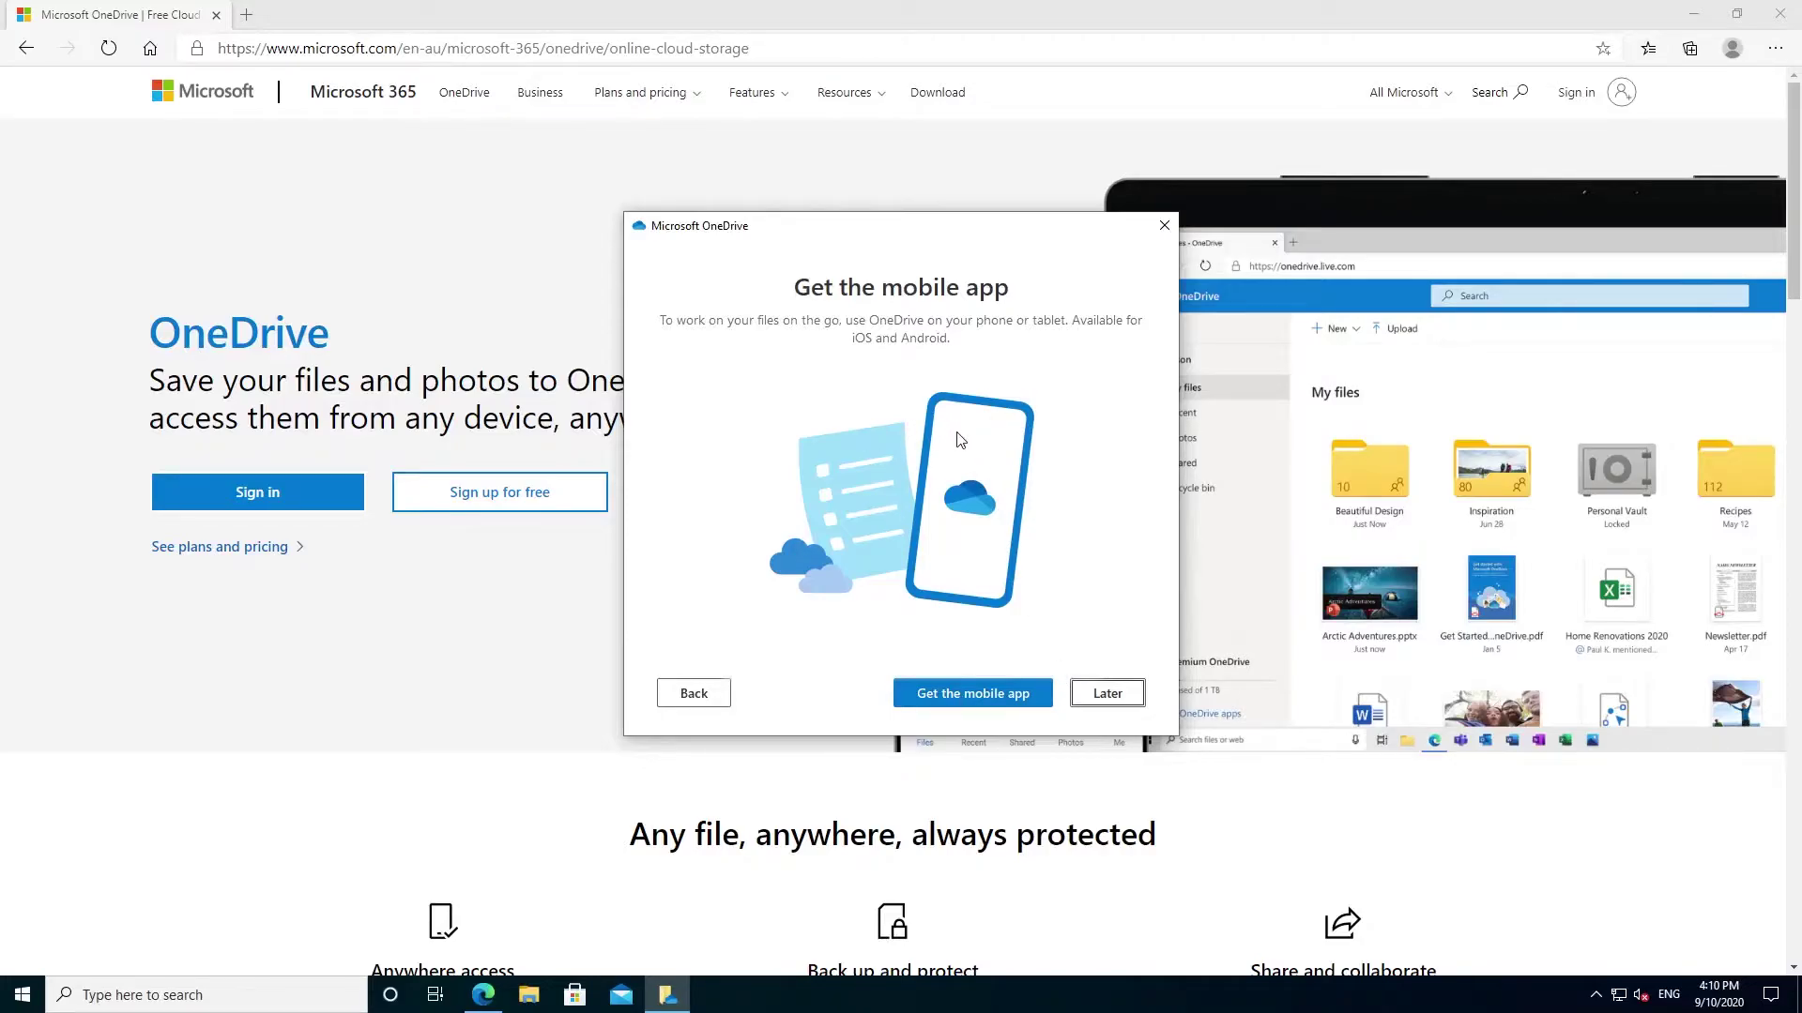
click(1105, 694)
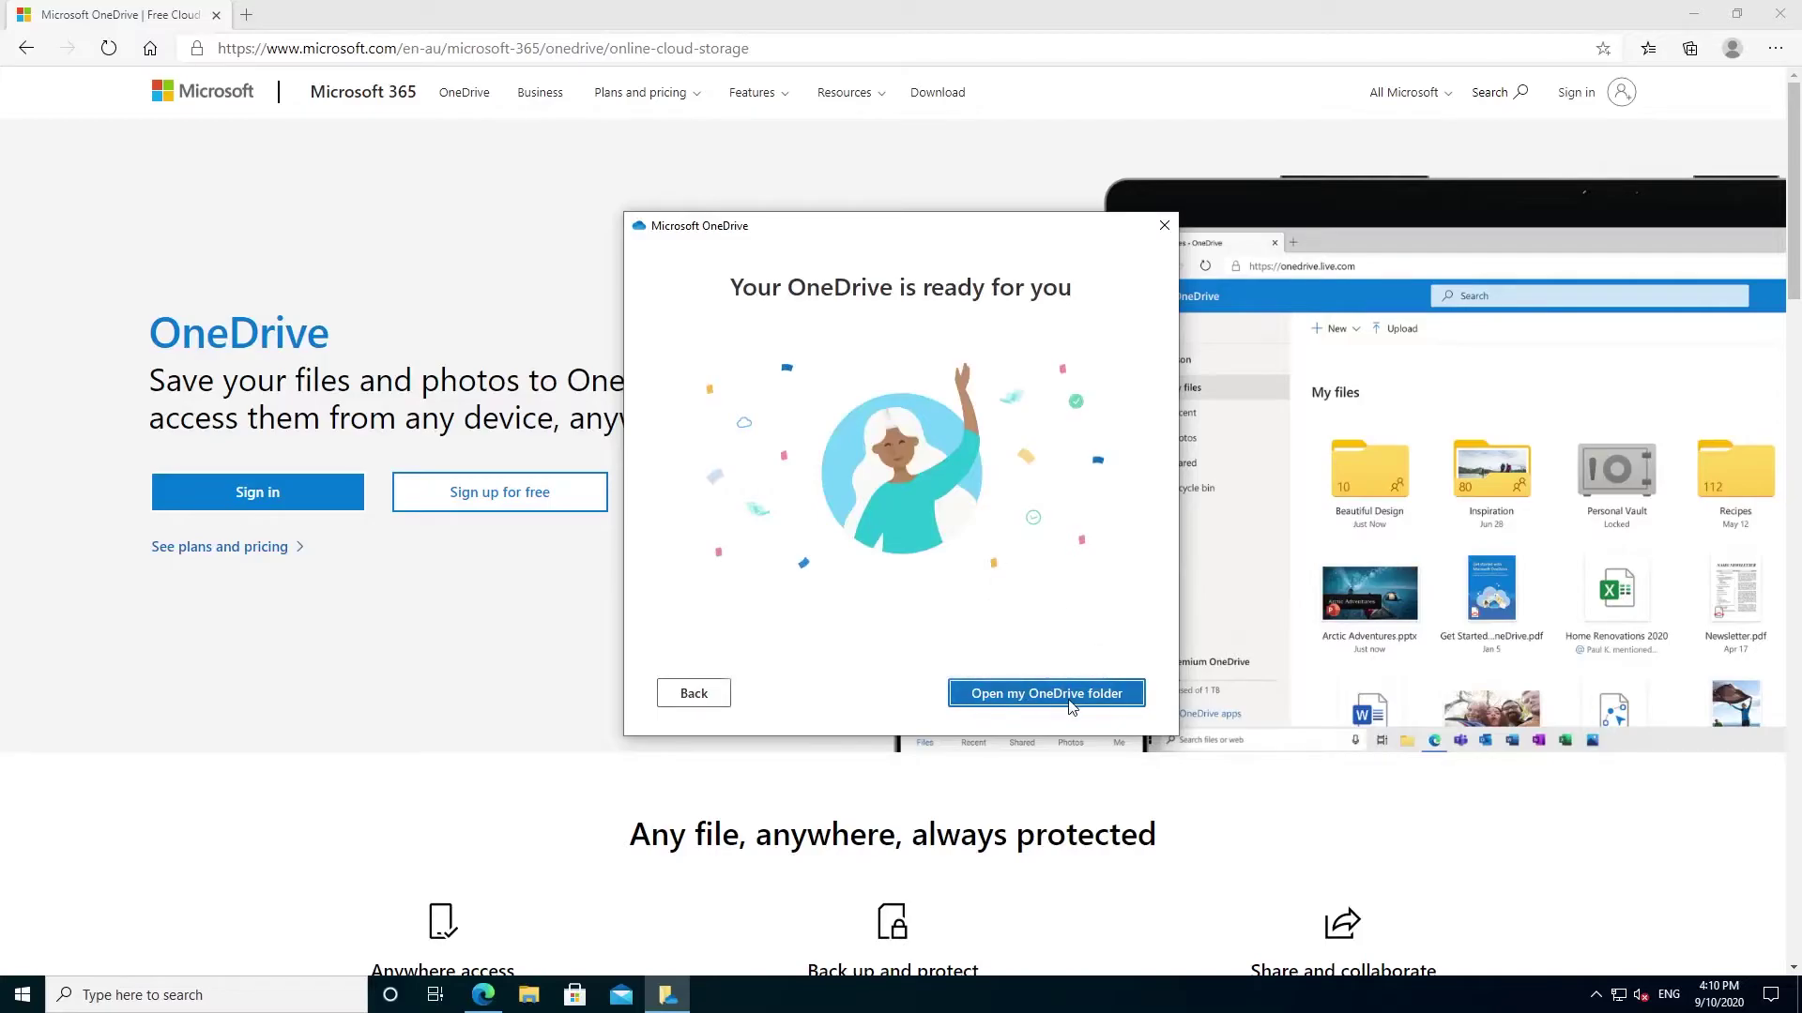
click(1071, 694)
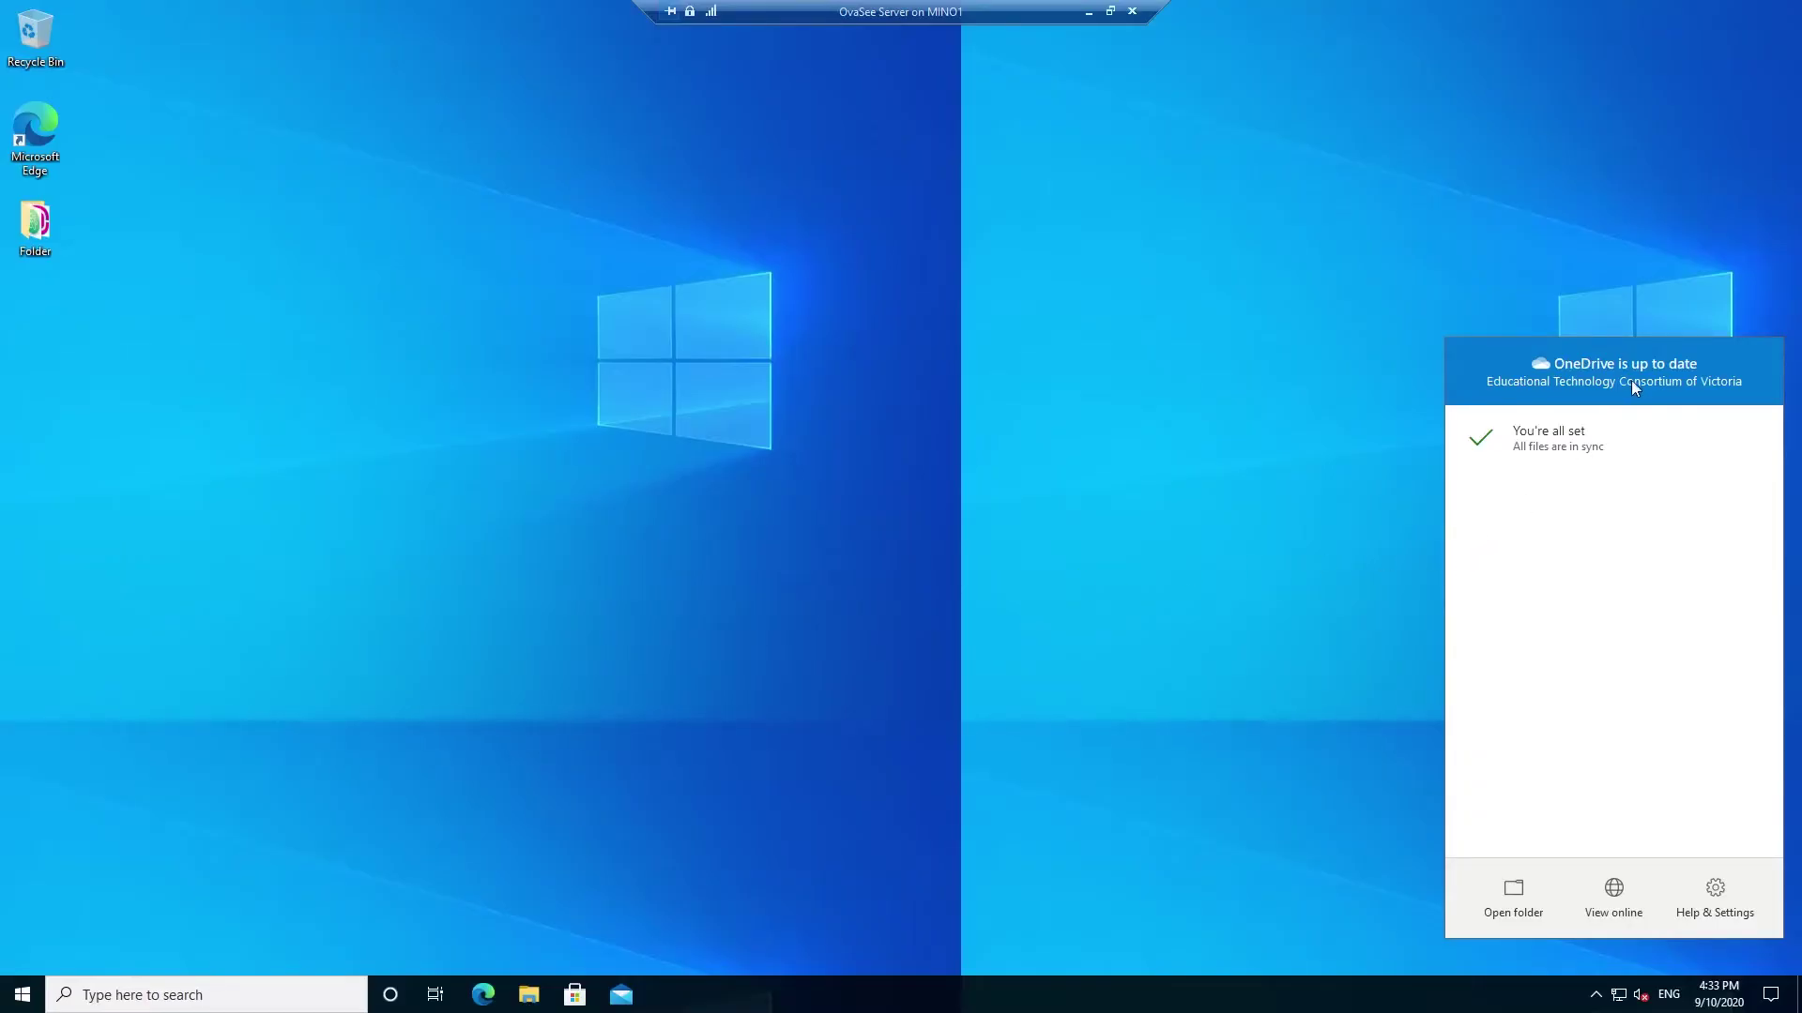
- Start backing up Desktop, Documents and Pictures via Settings > Backup > Manage backup, dismissing the notice
click(1715, 898)
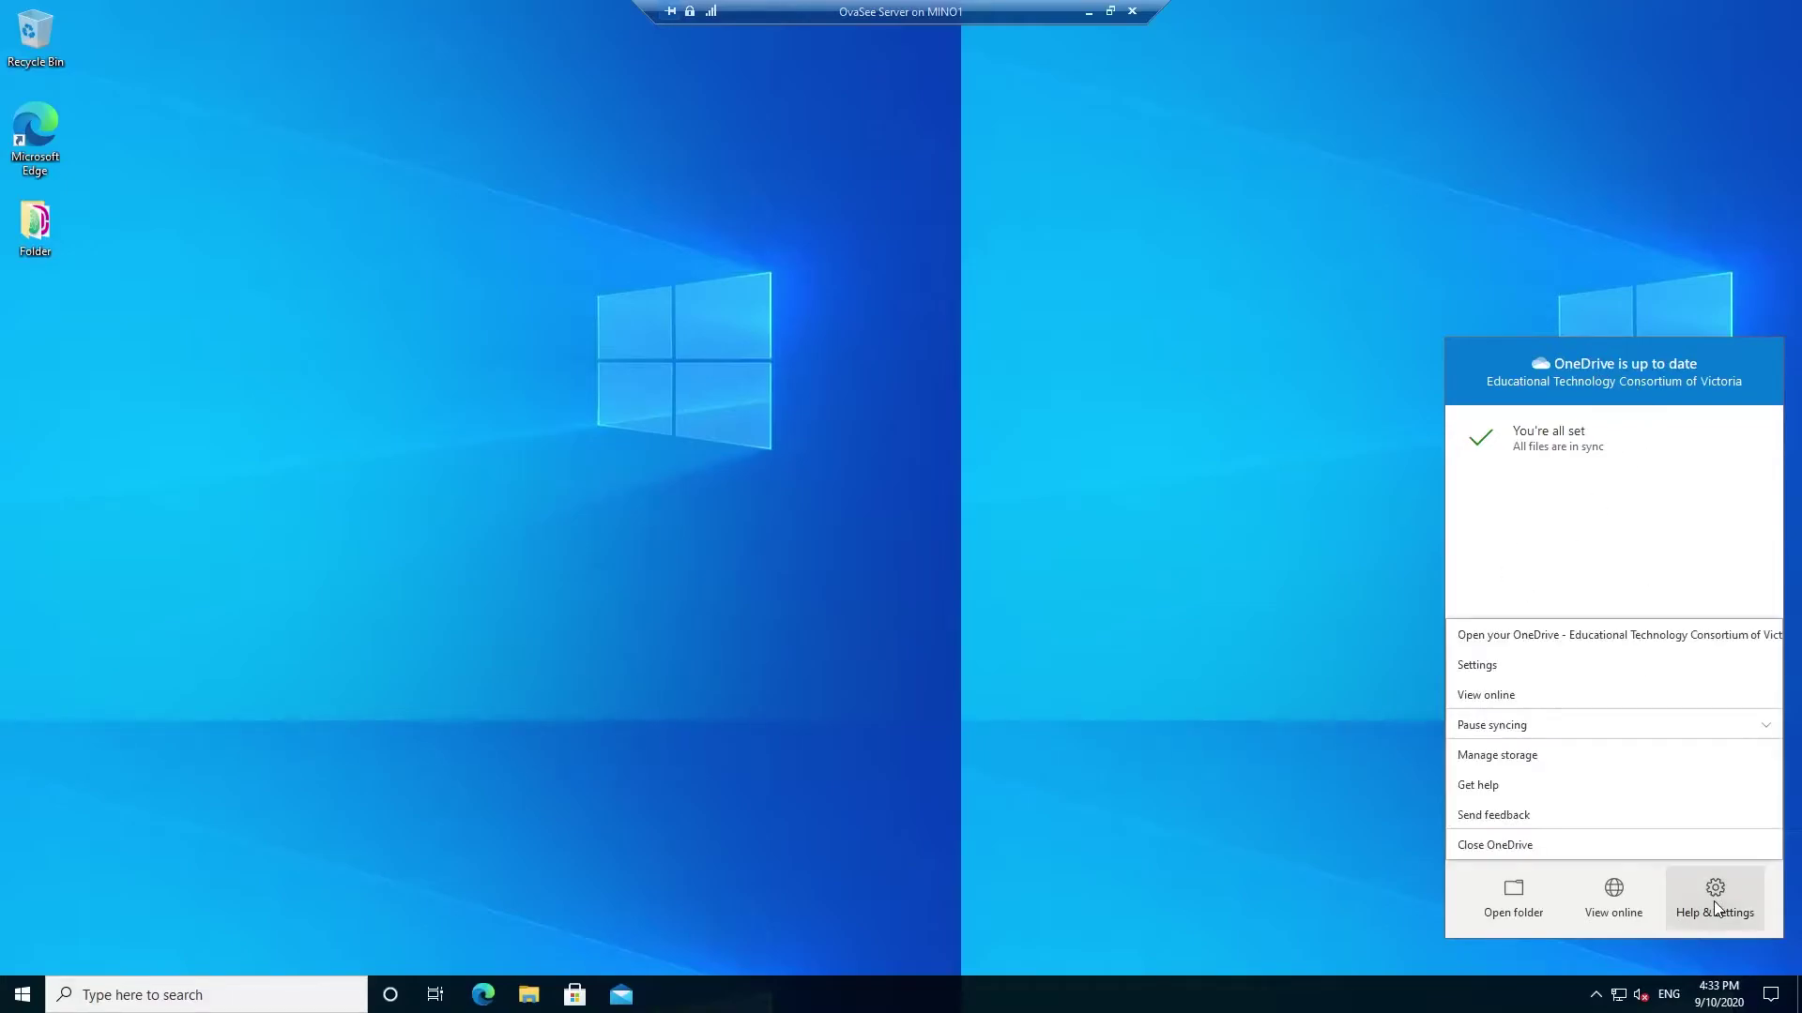
click(1492, 668)
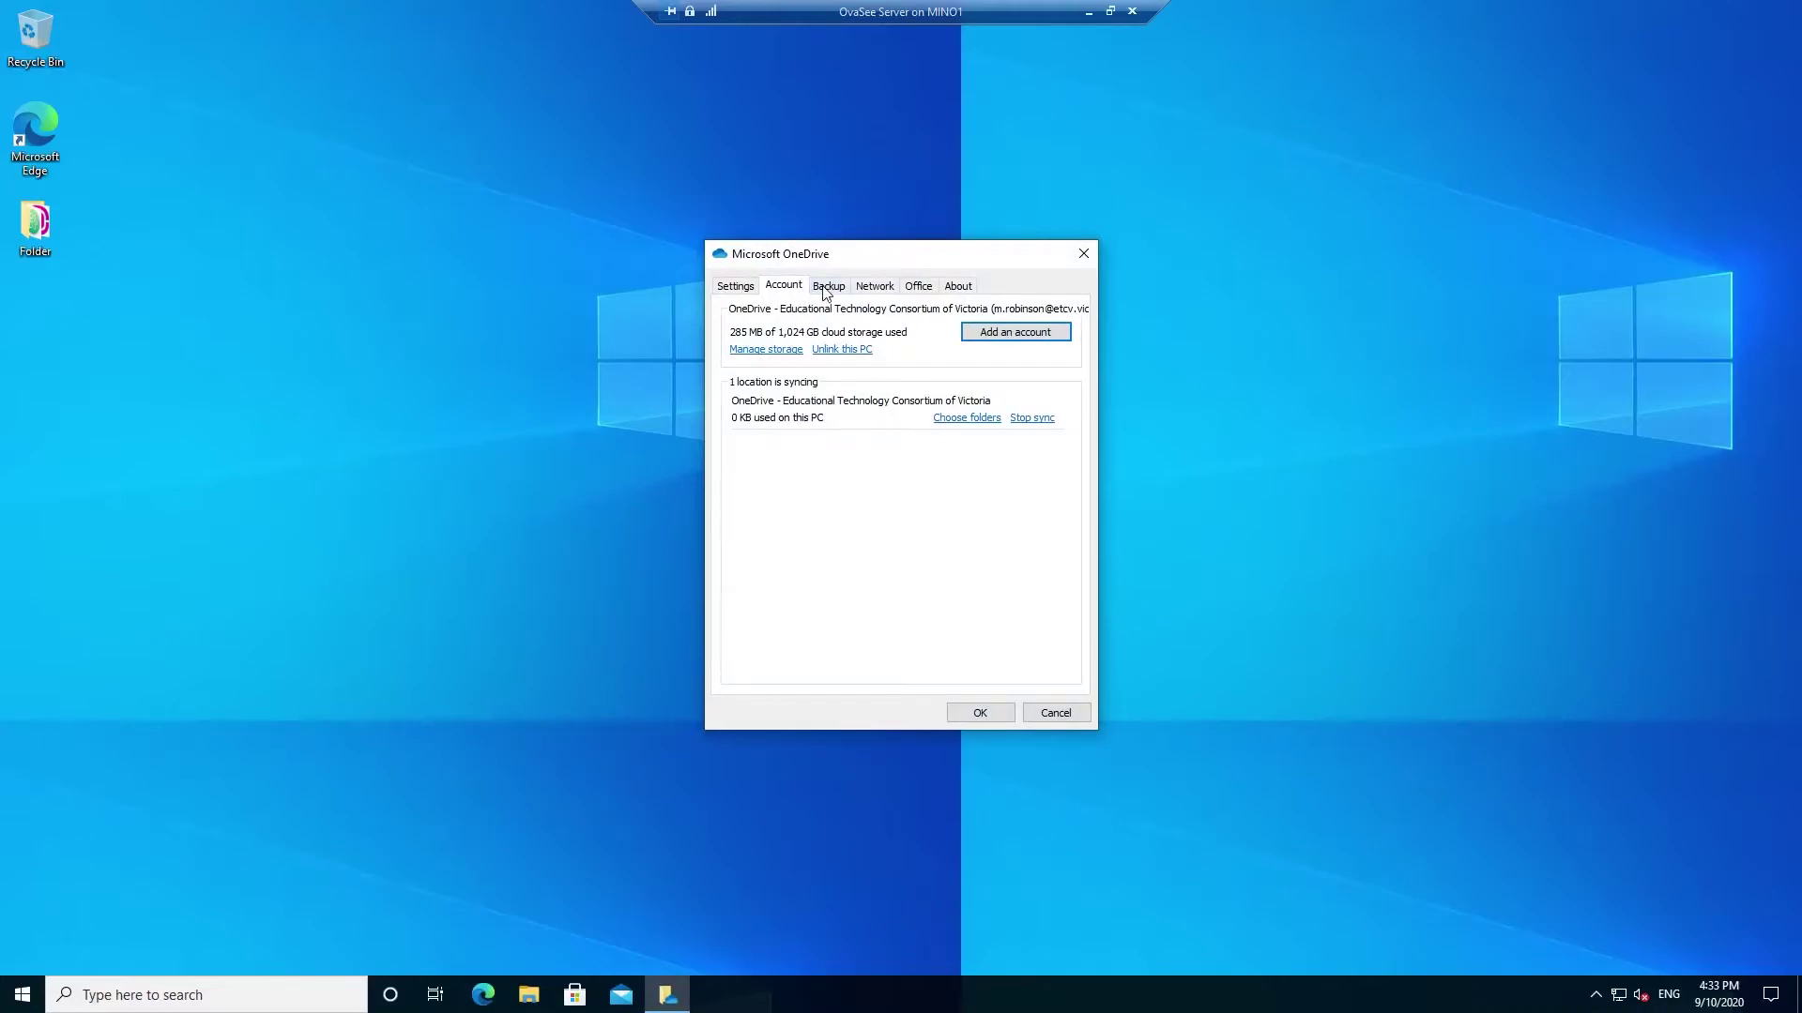
click(826, 287)
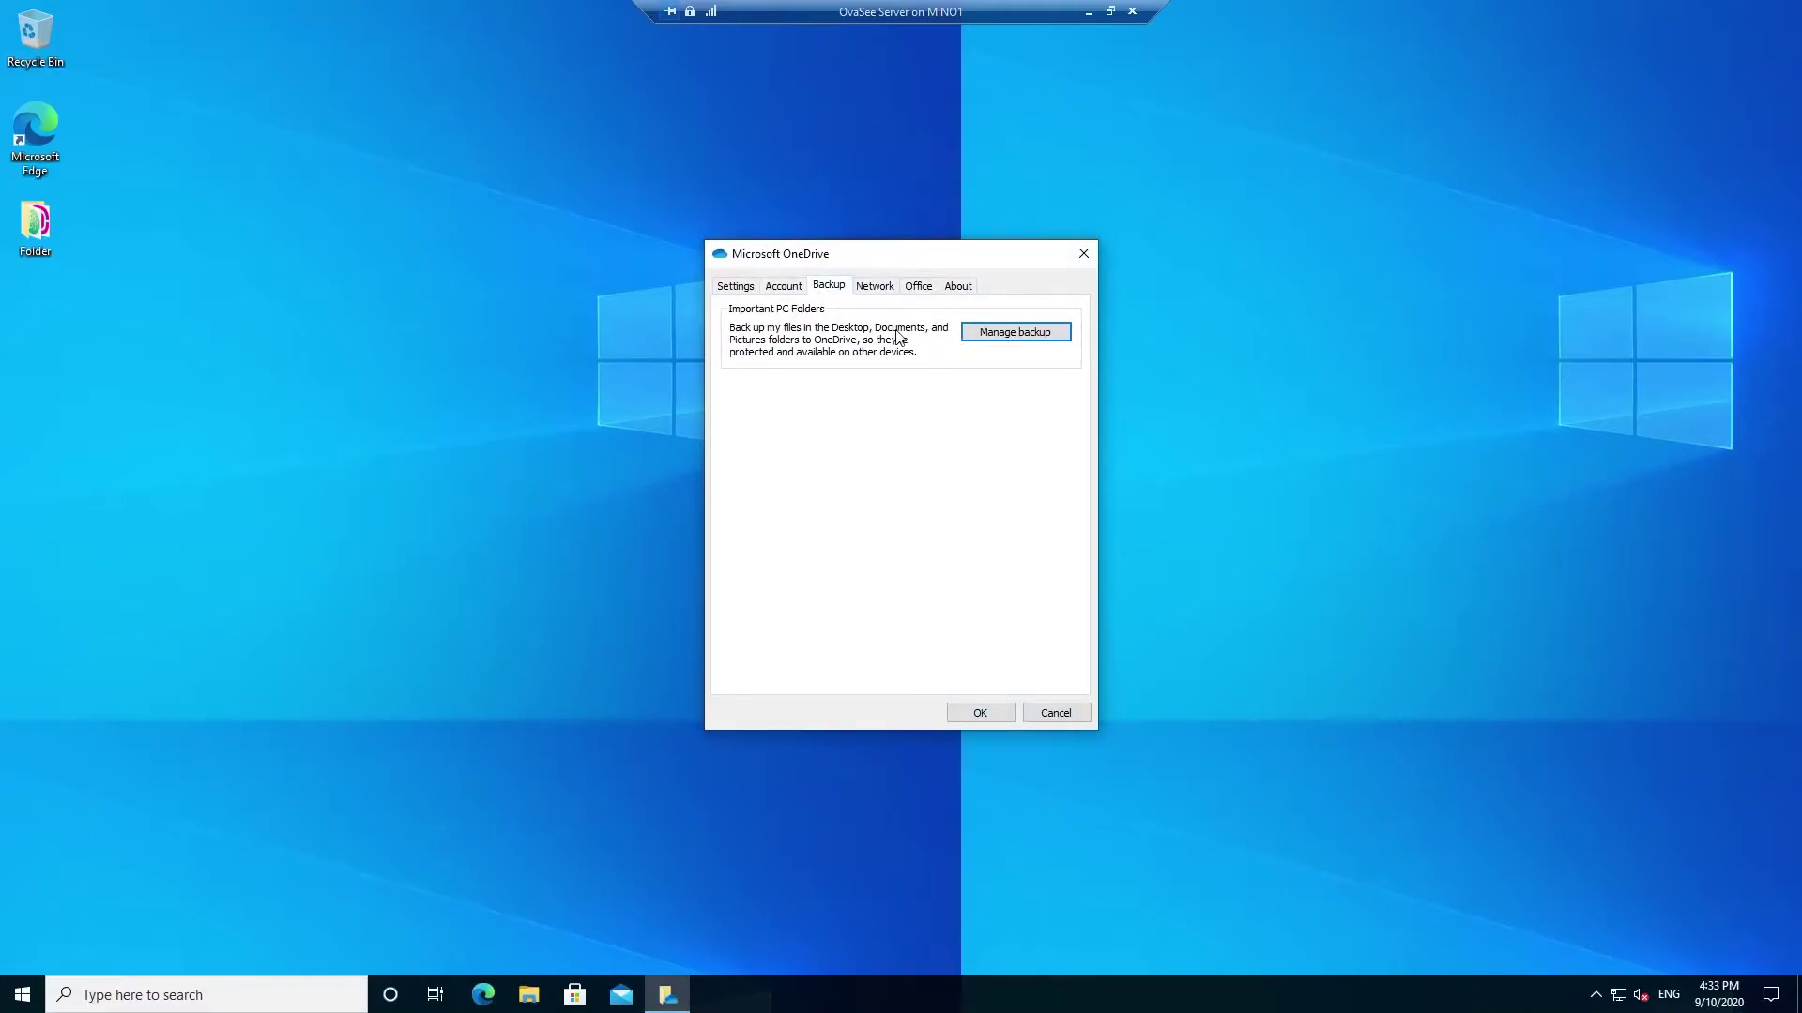
click(1020, 336)
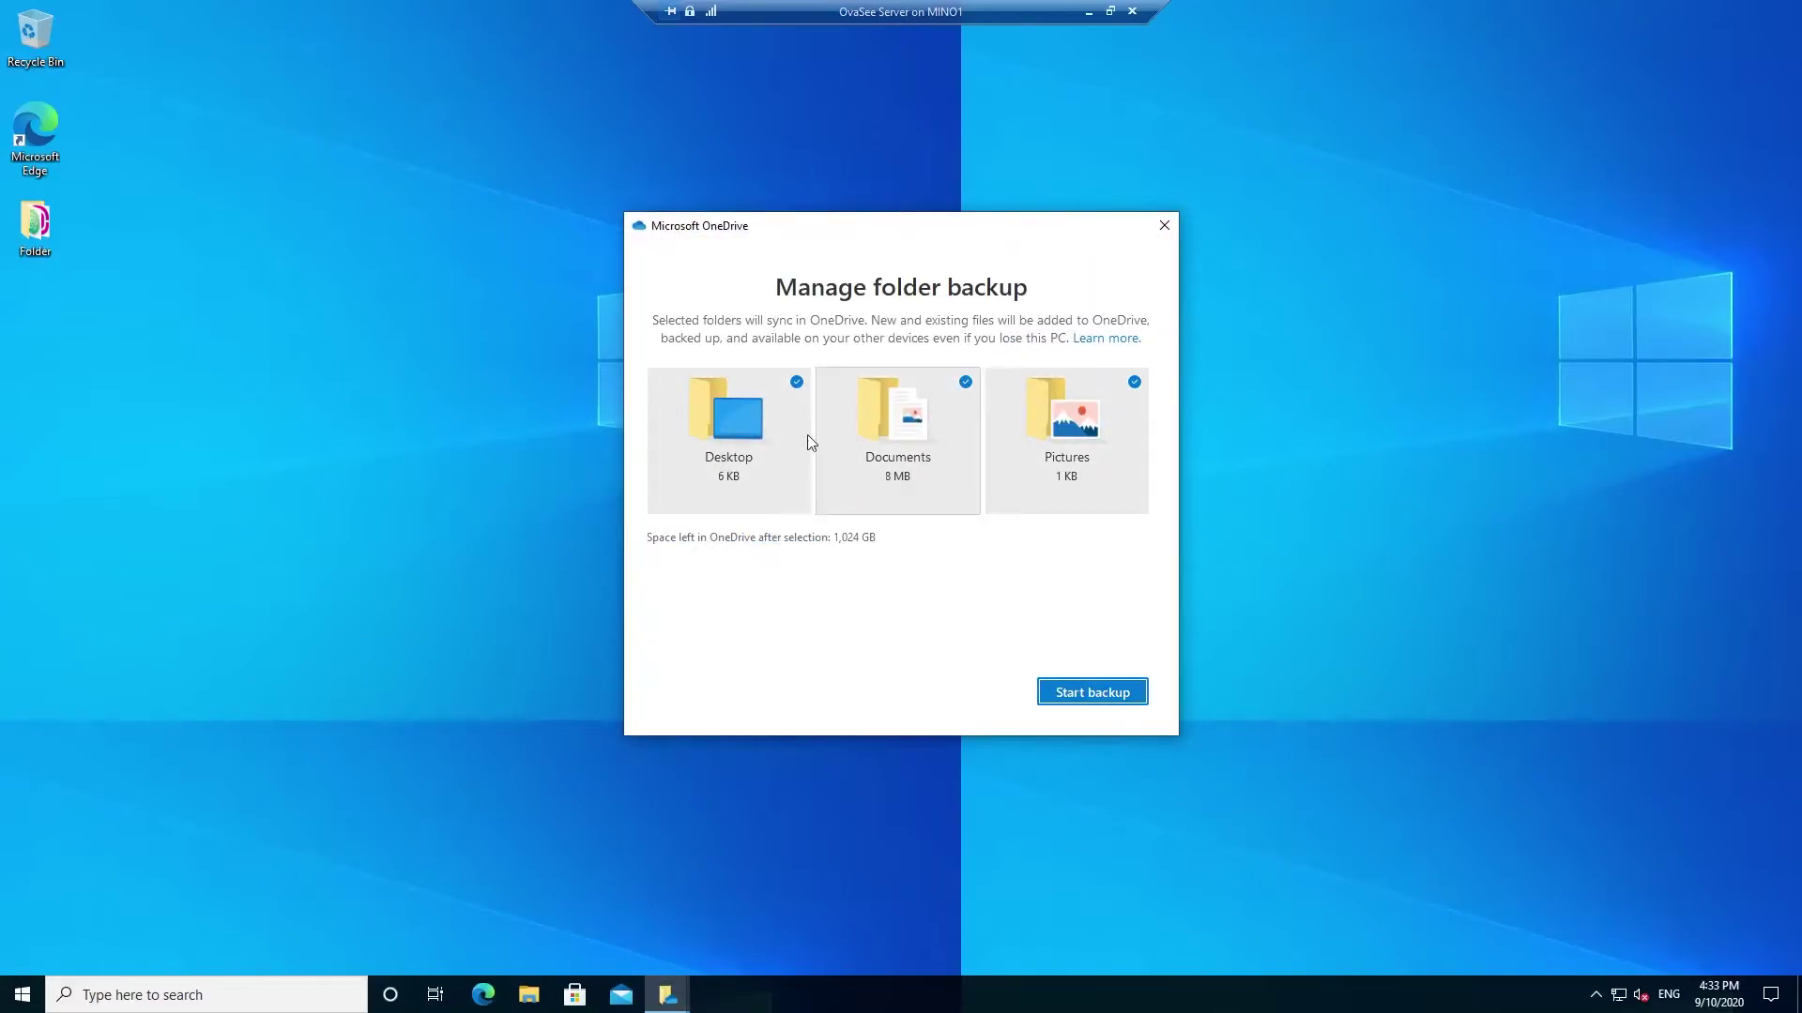
click(1089, 702)
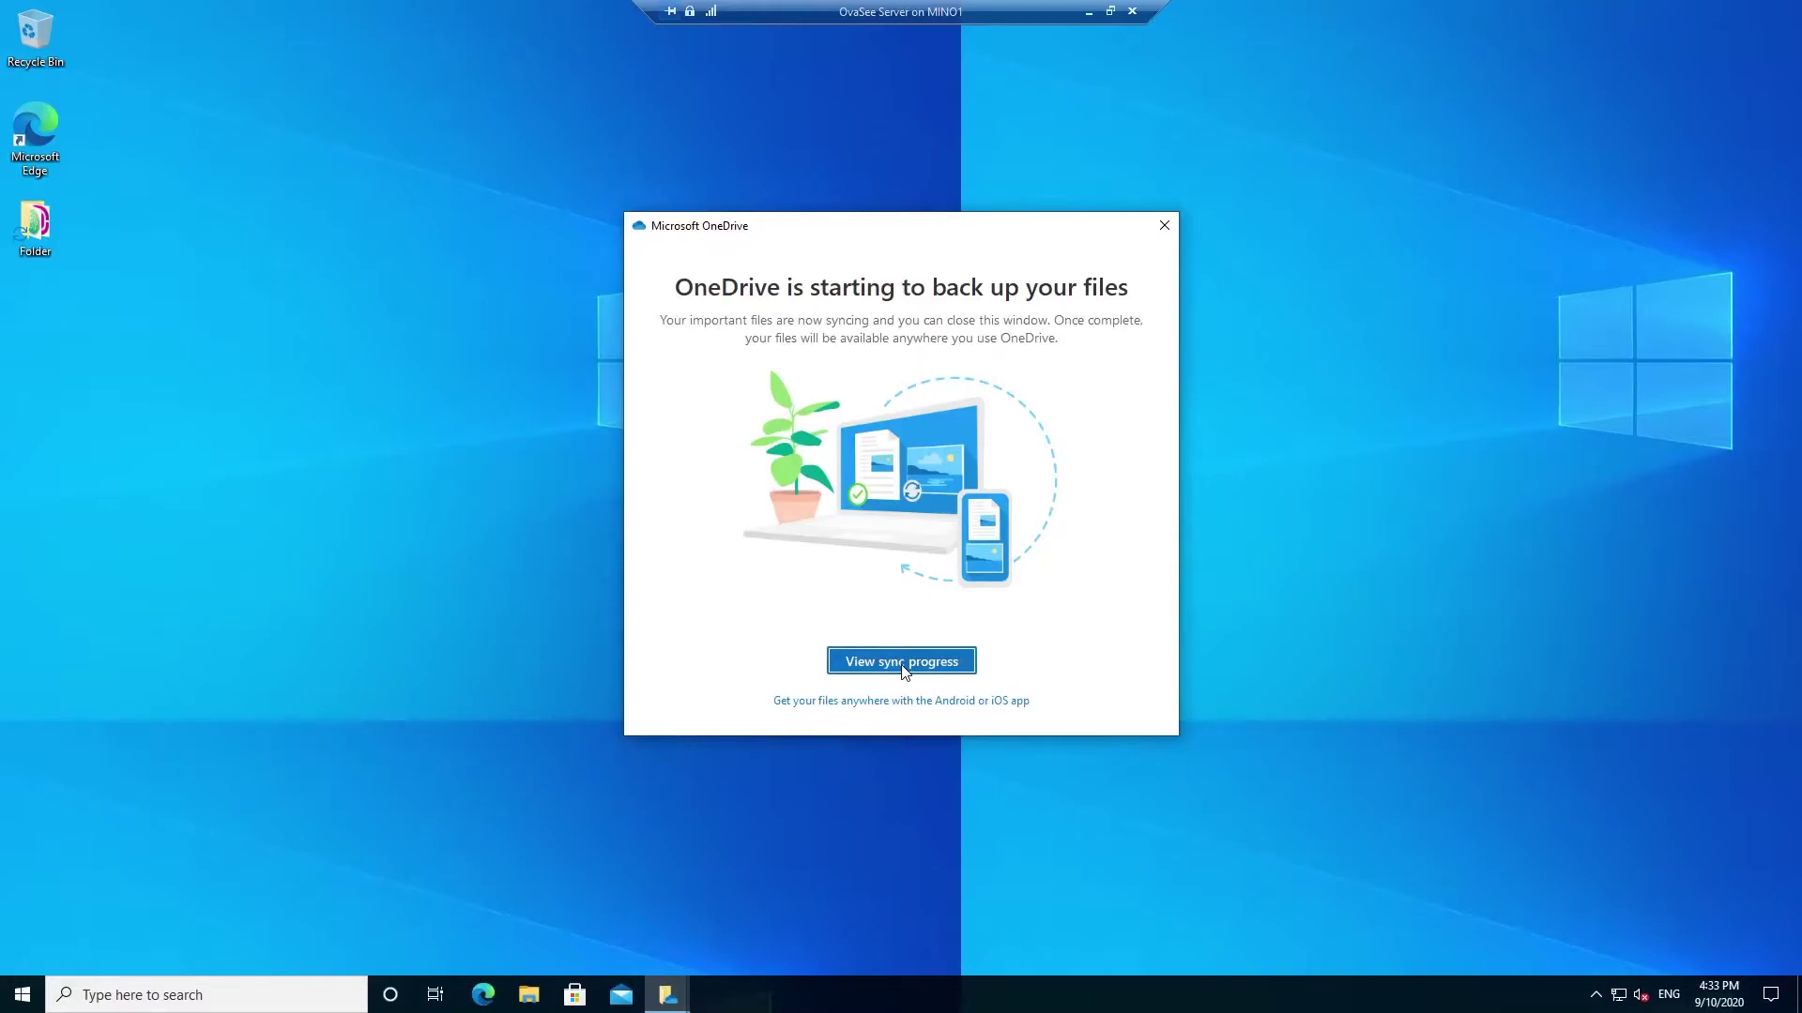
click(1164, 227)
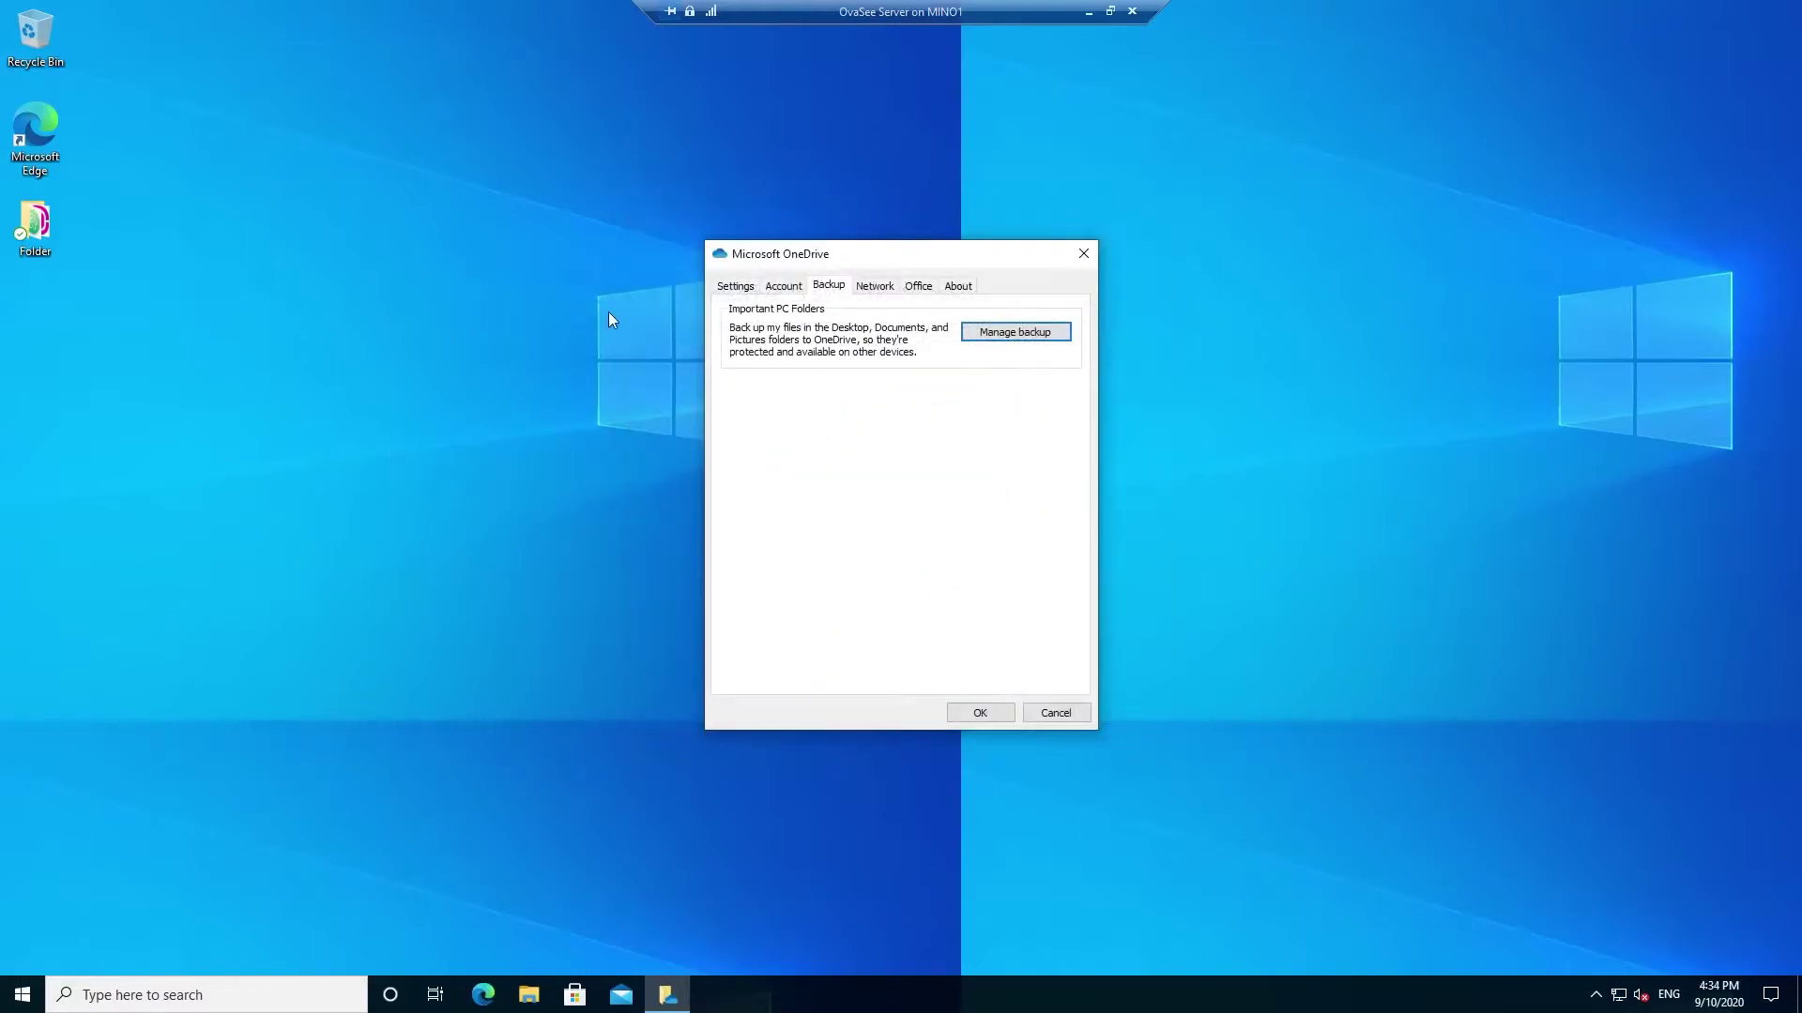
- Close the OneDrive settings window with OK
click(980, 712)
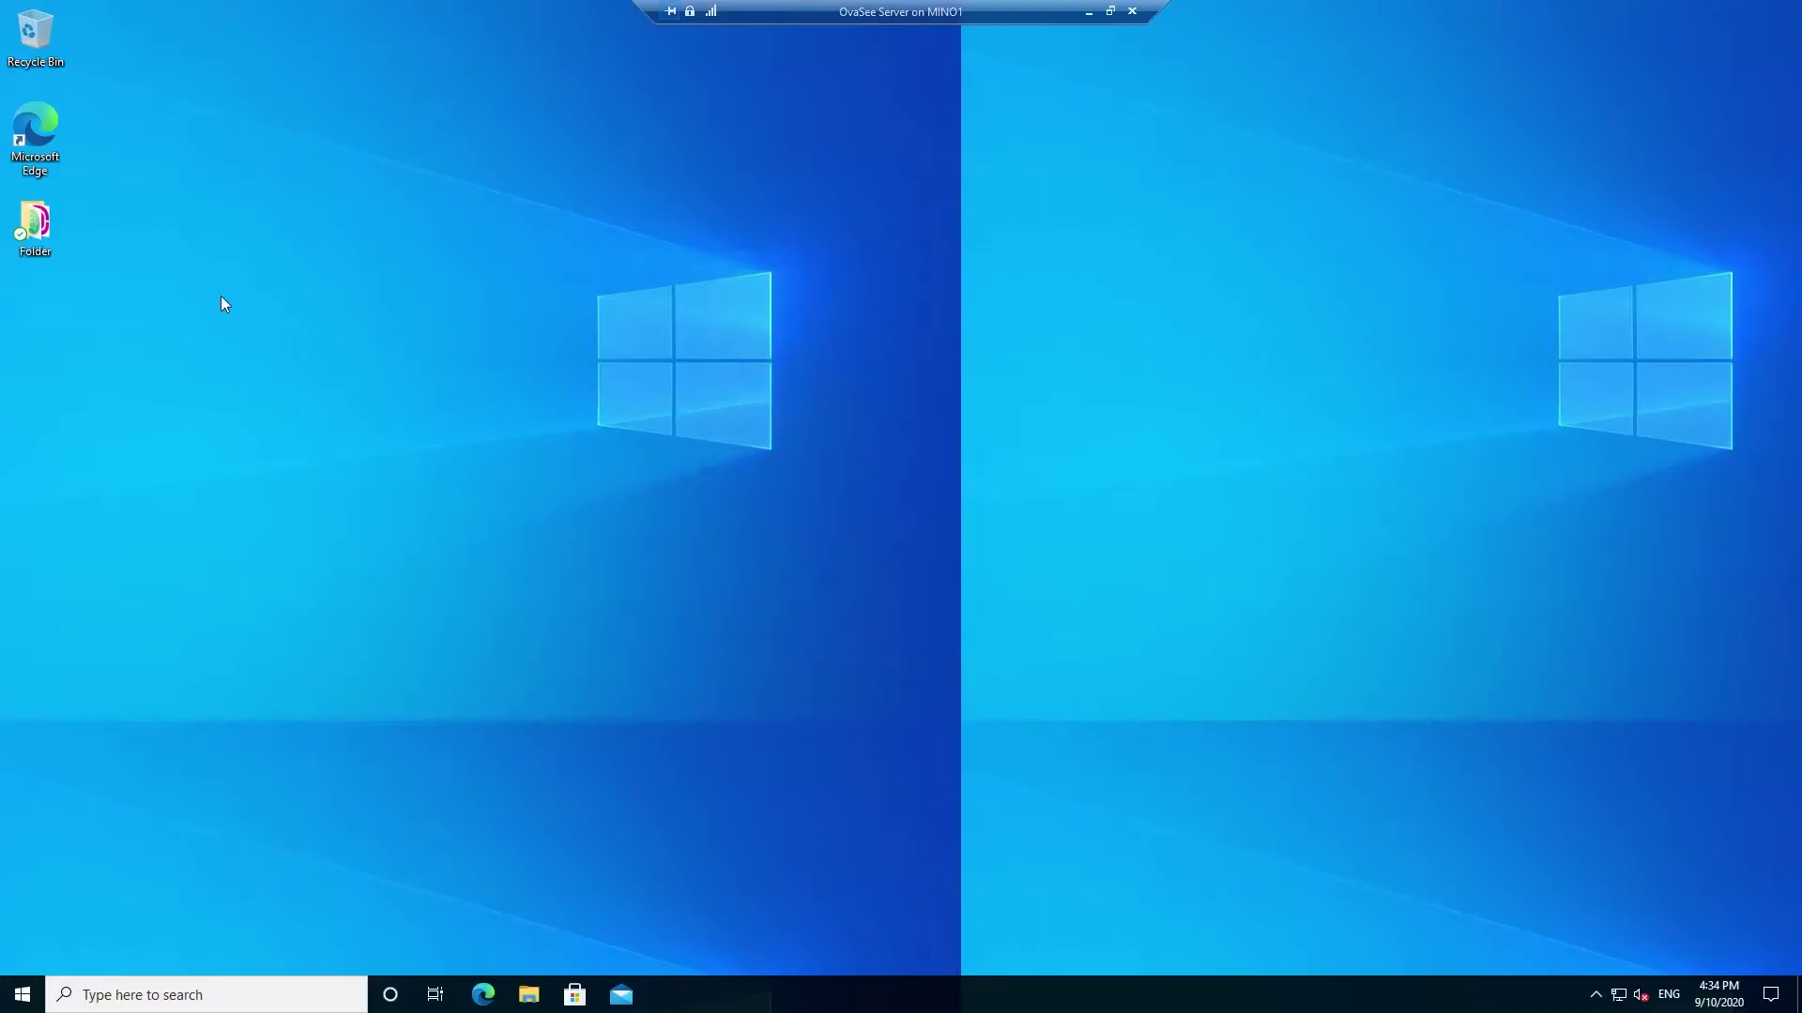
right_click(339, 319)
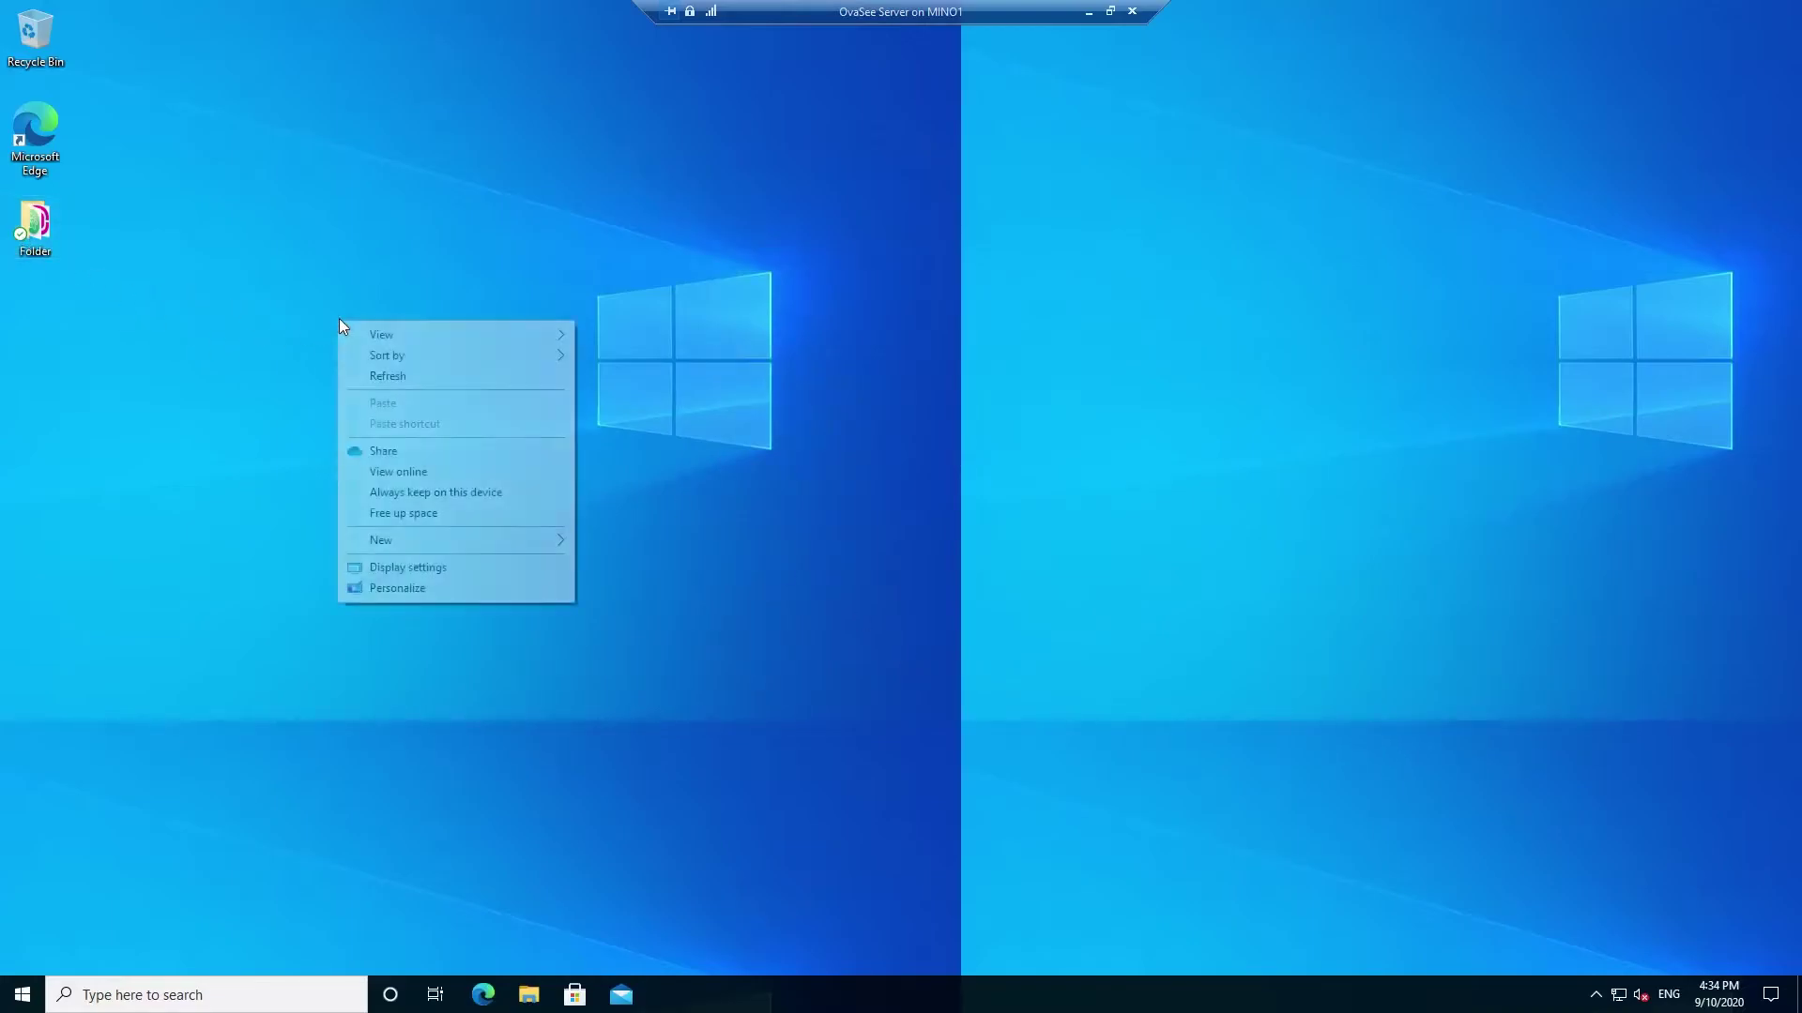
click(285, 711)
- Open the Desktop folder in File Explorer and arrange the window on the left
click(531, 993)
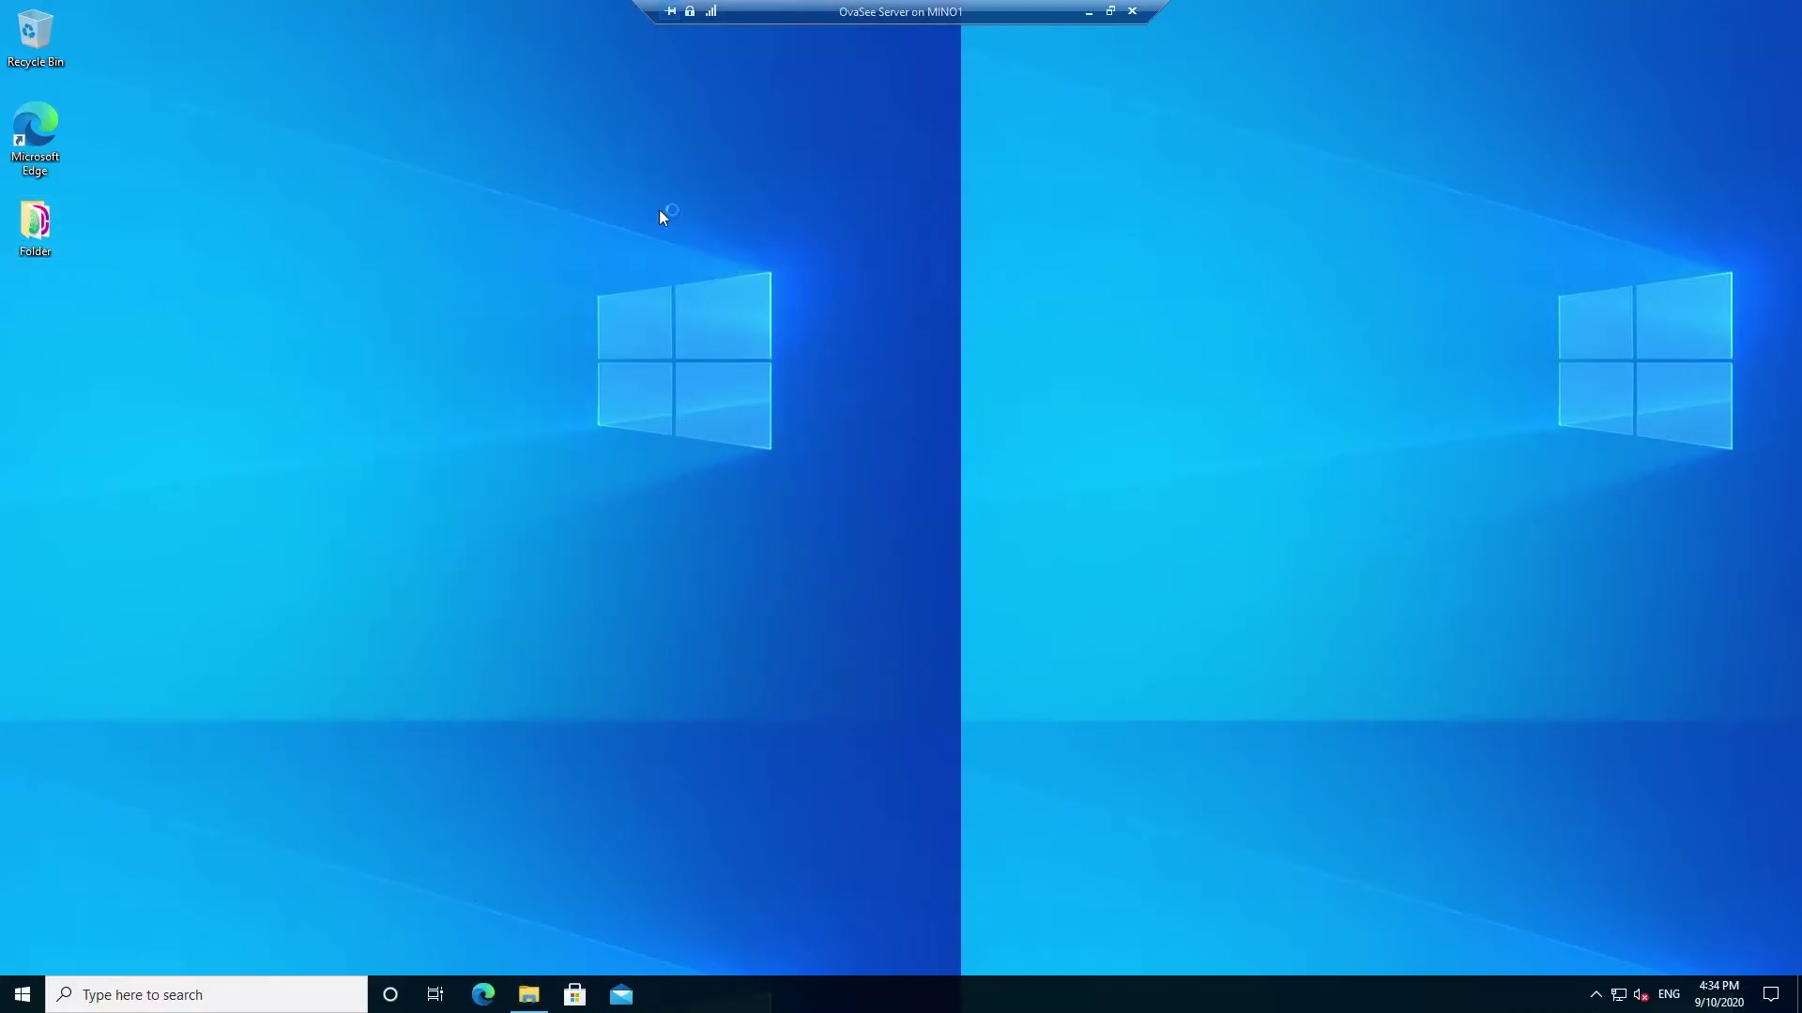
click(443, 556)
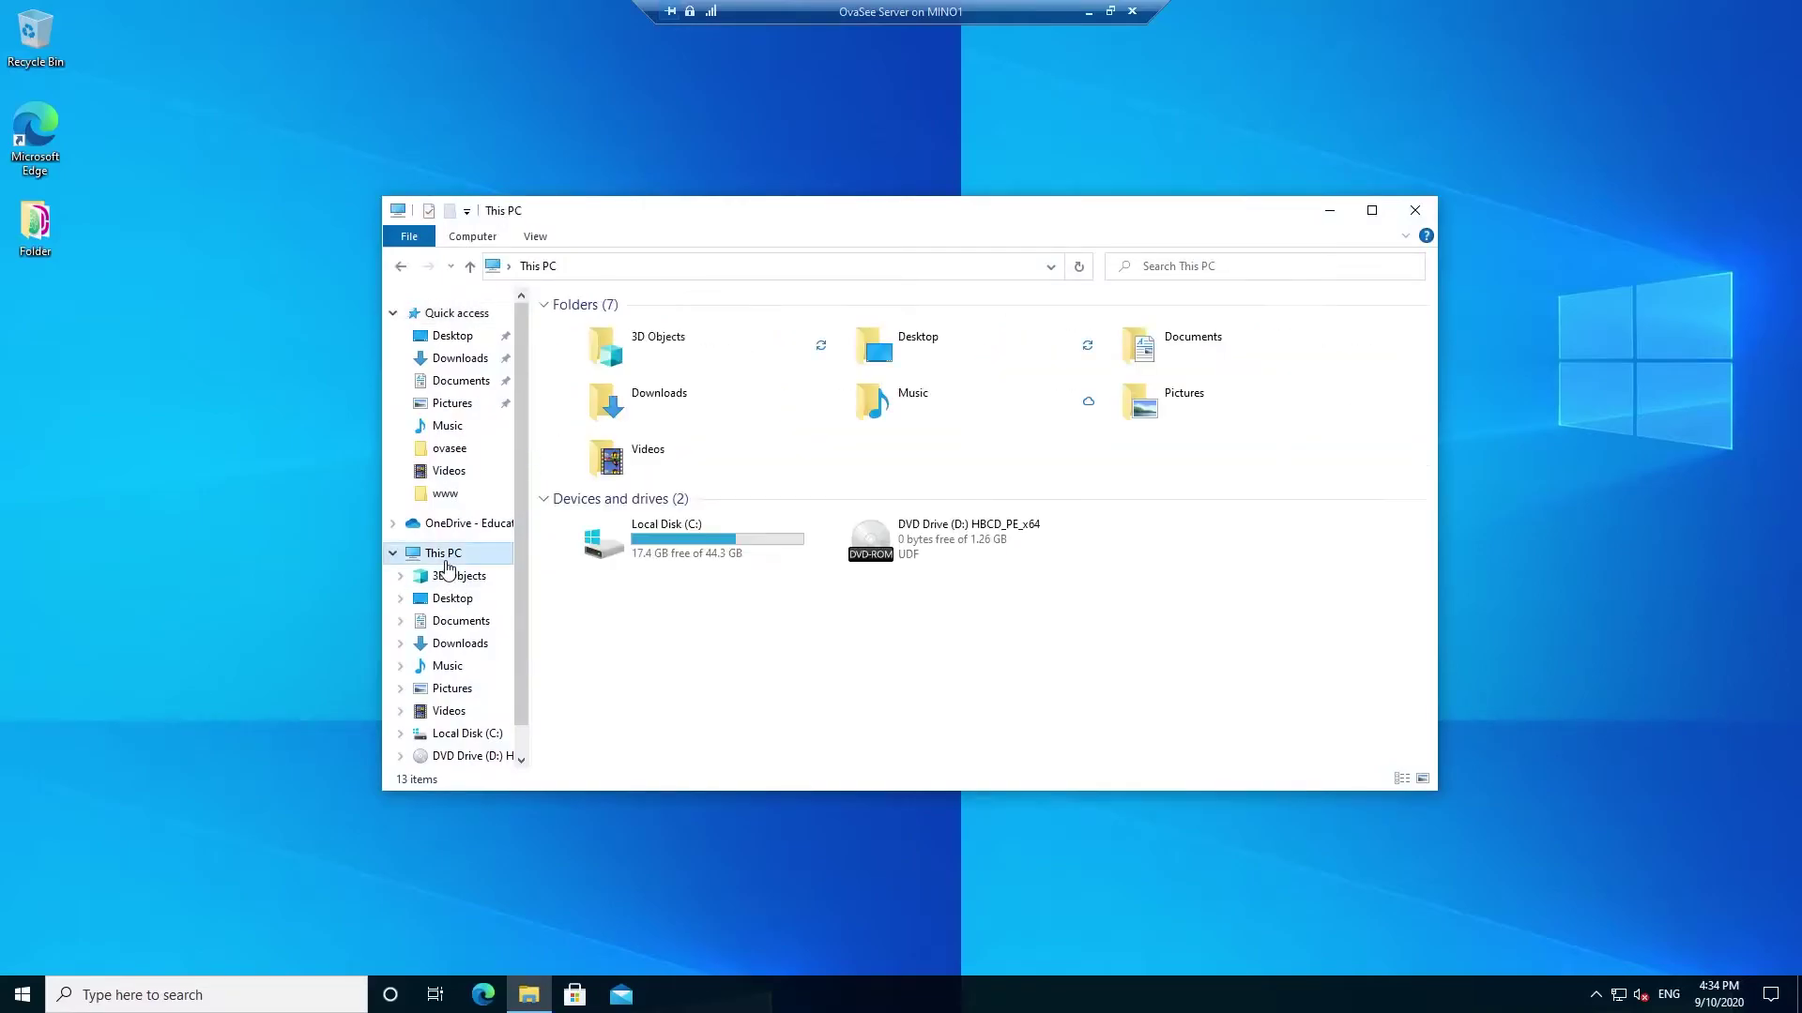
double_click(657, 533)
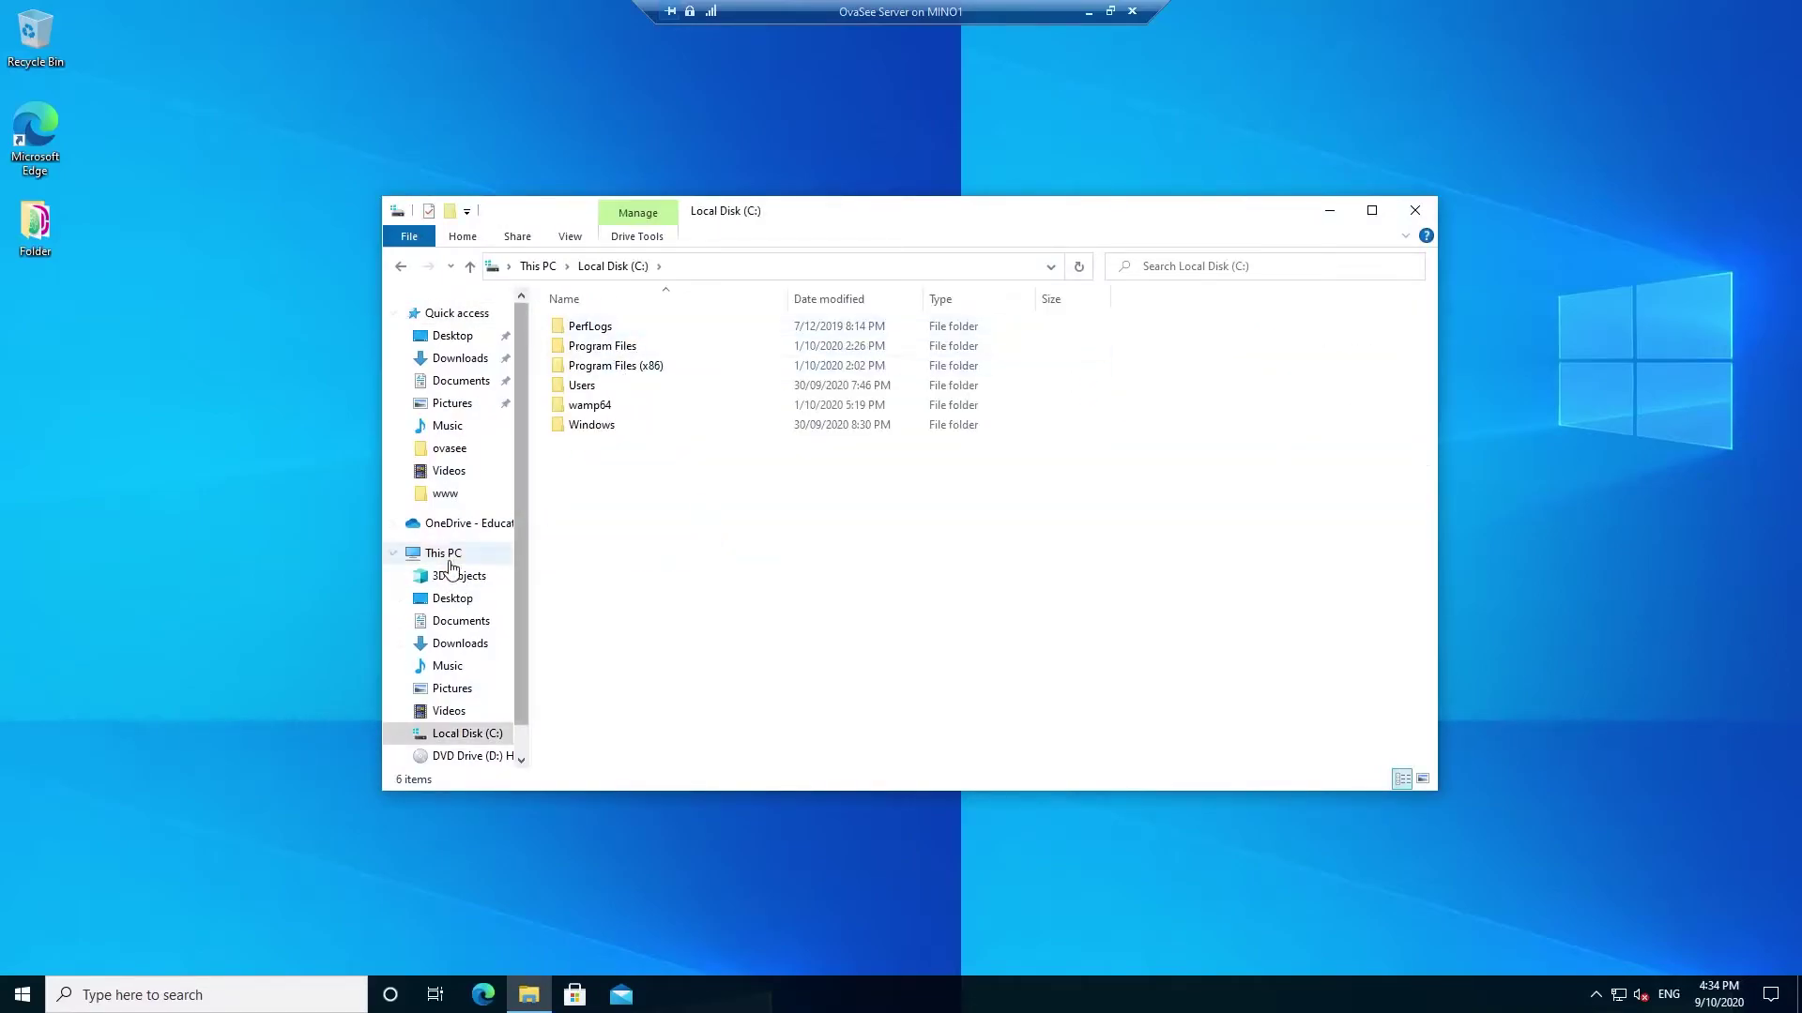
click(454, 599)
drag(909, 206, 694, 154)
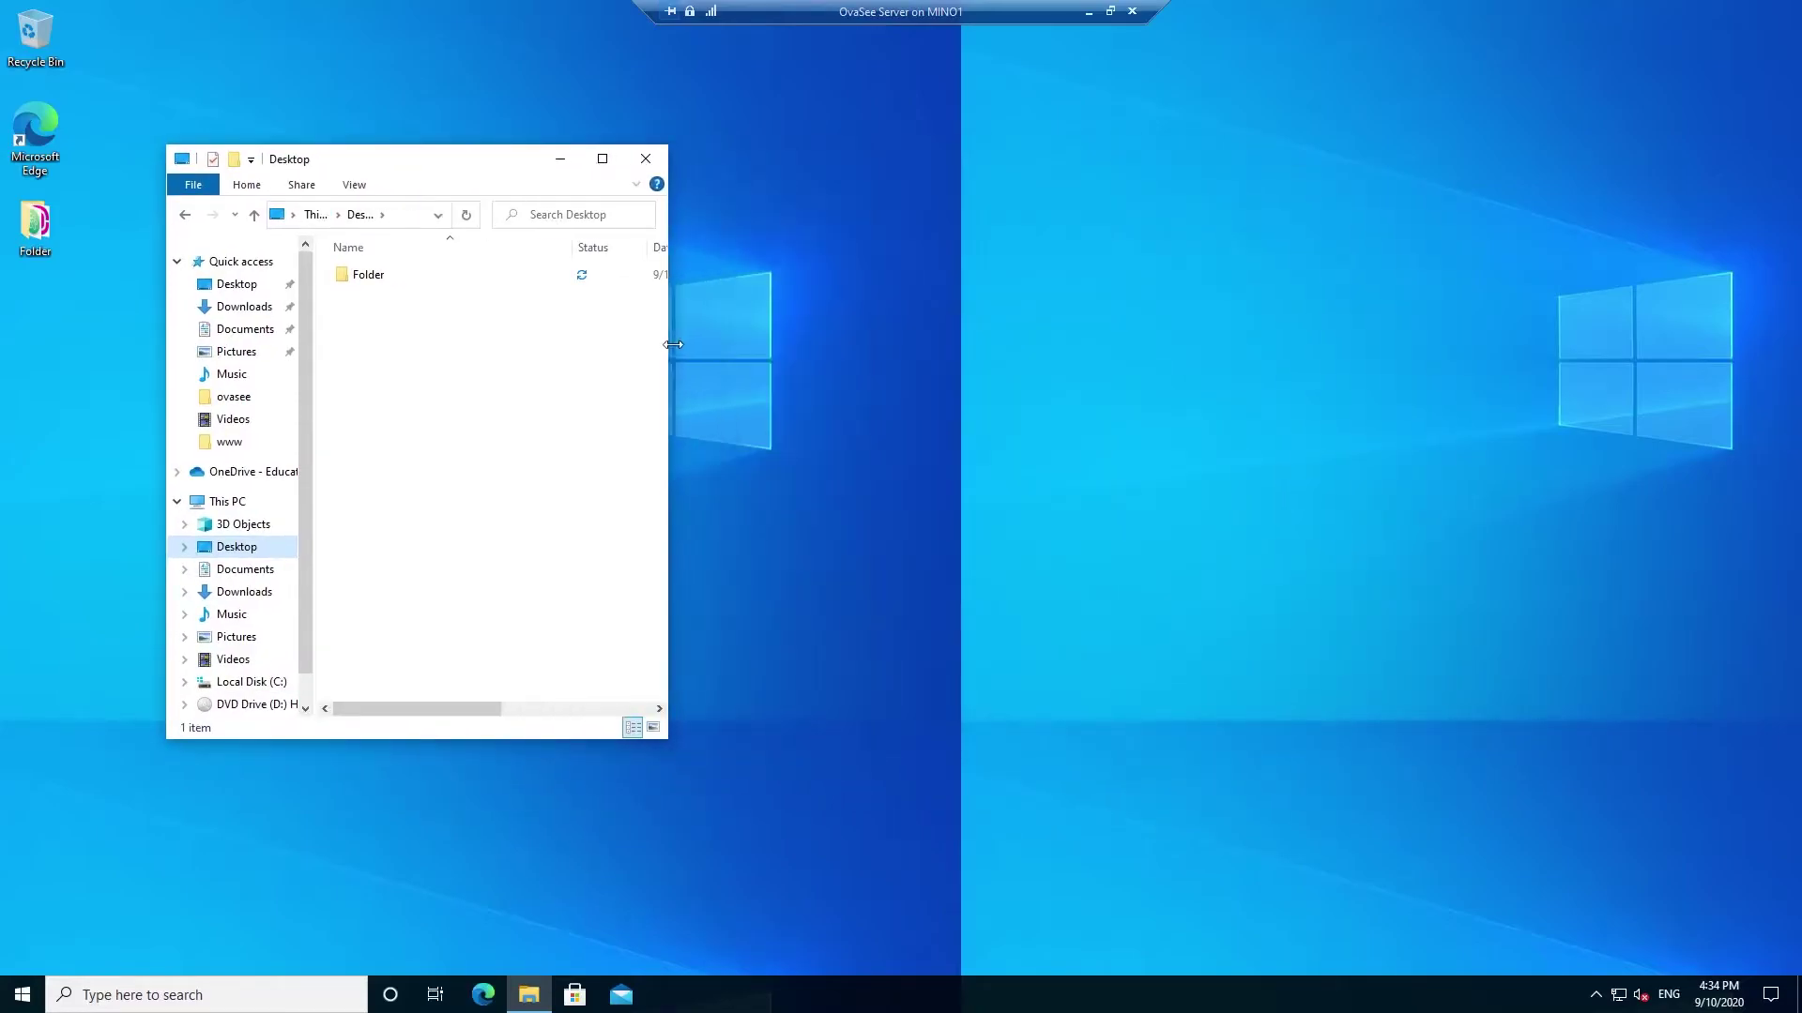
drag(673, 345, 748, 345)
- Create a new text document named Test on the desktop, then close Explorer
right_click(1304, 221)
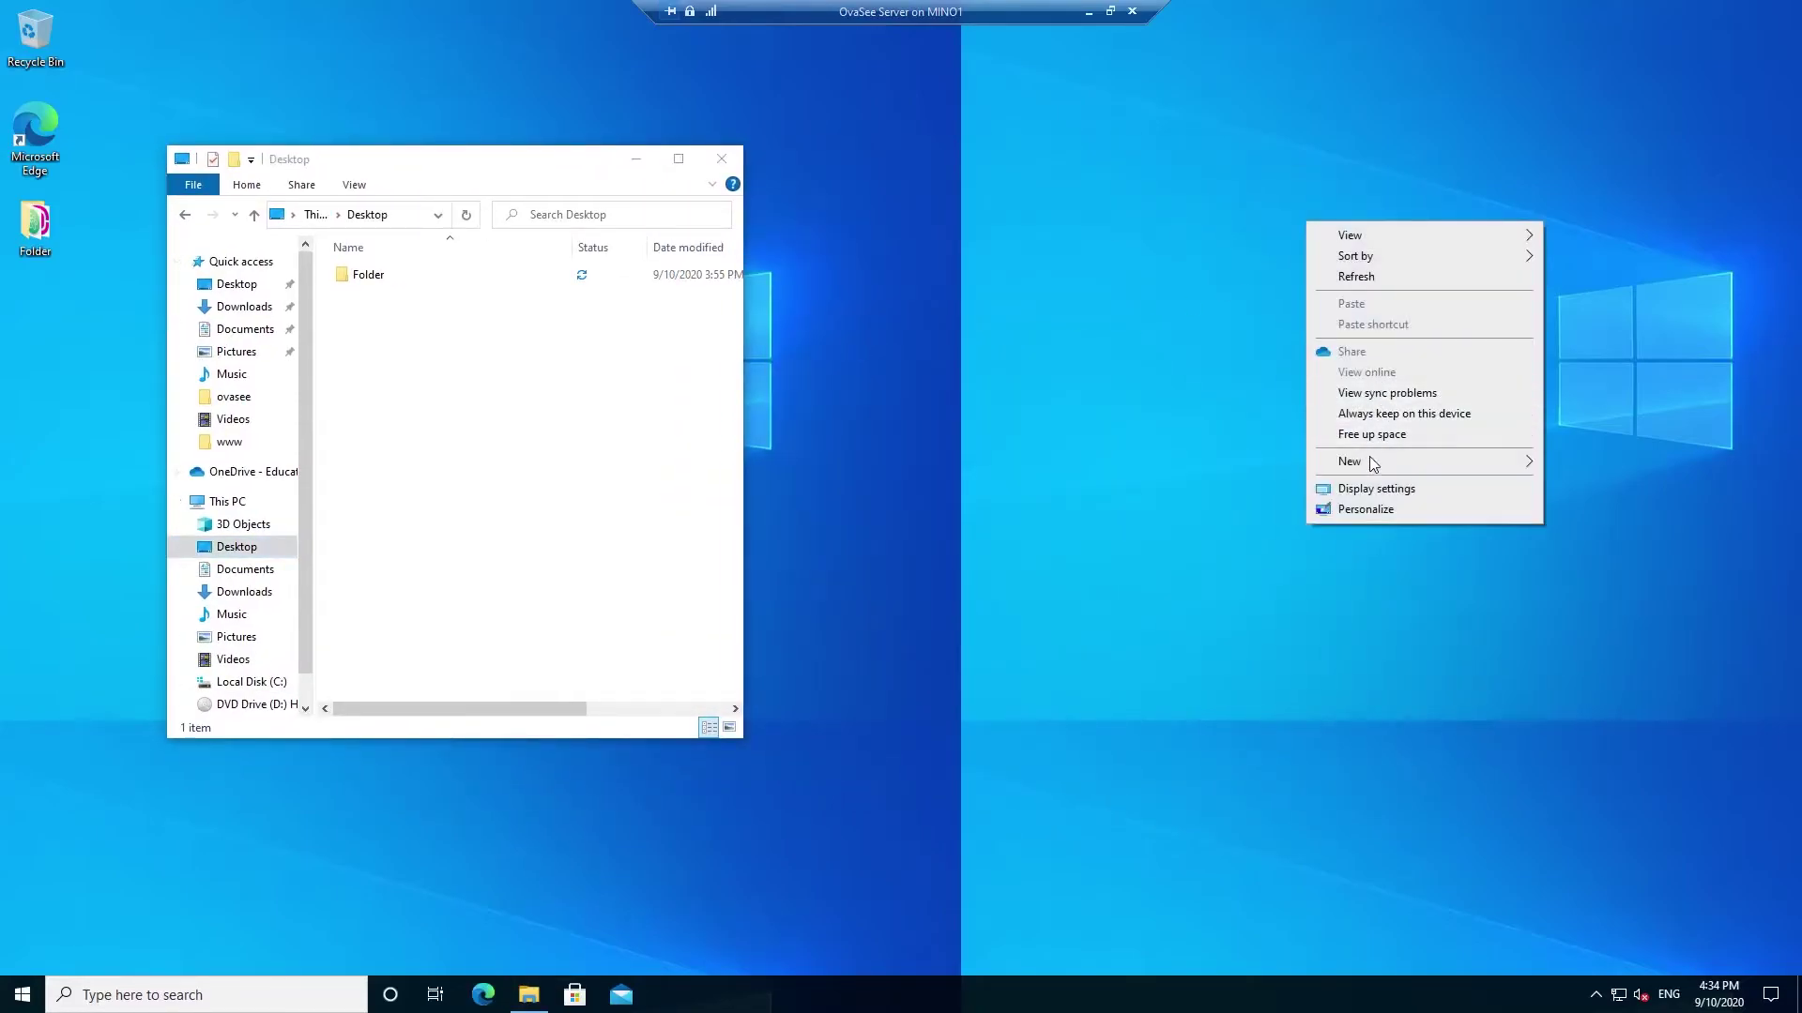
mouse_move(1369, 465)
click(1581, 551)
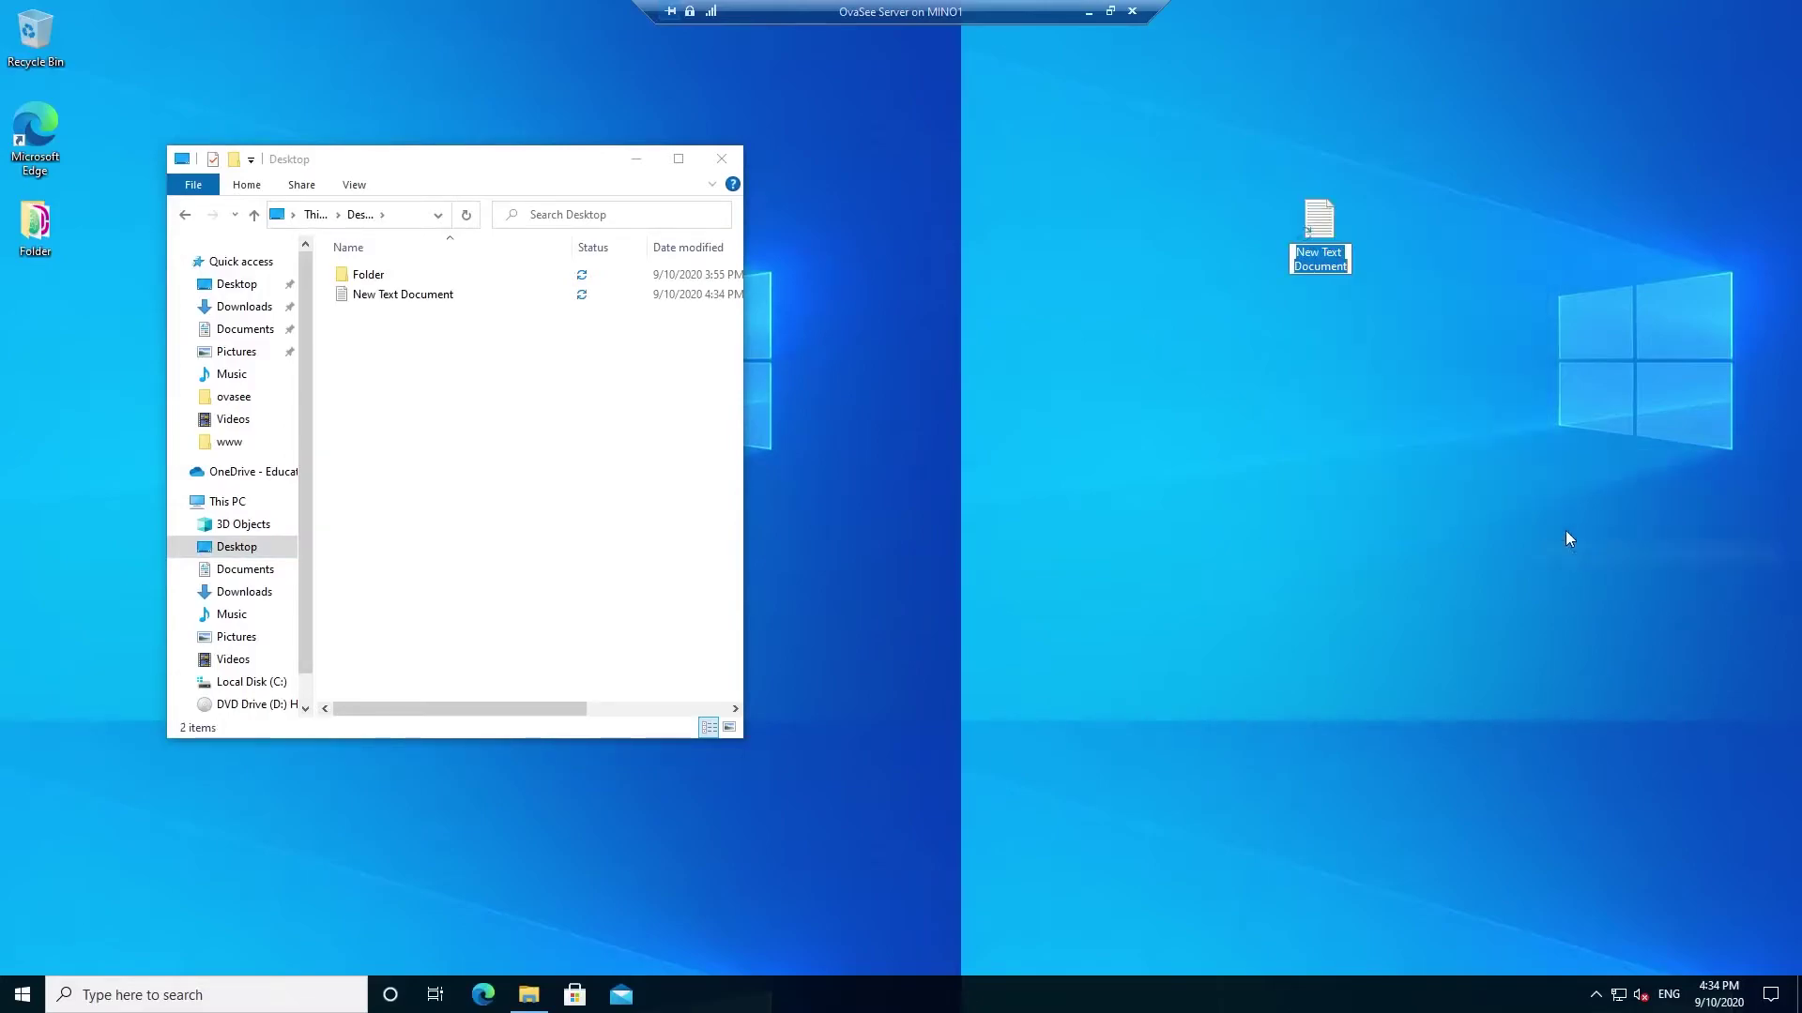
text(Test)
key(Return)
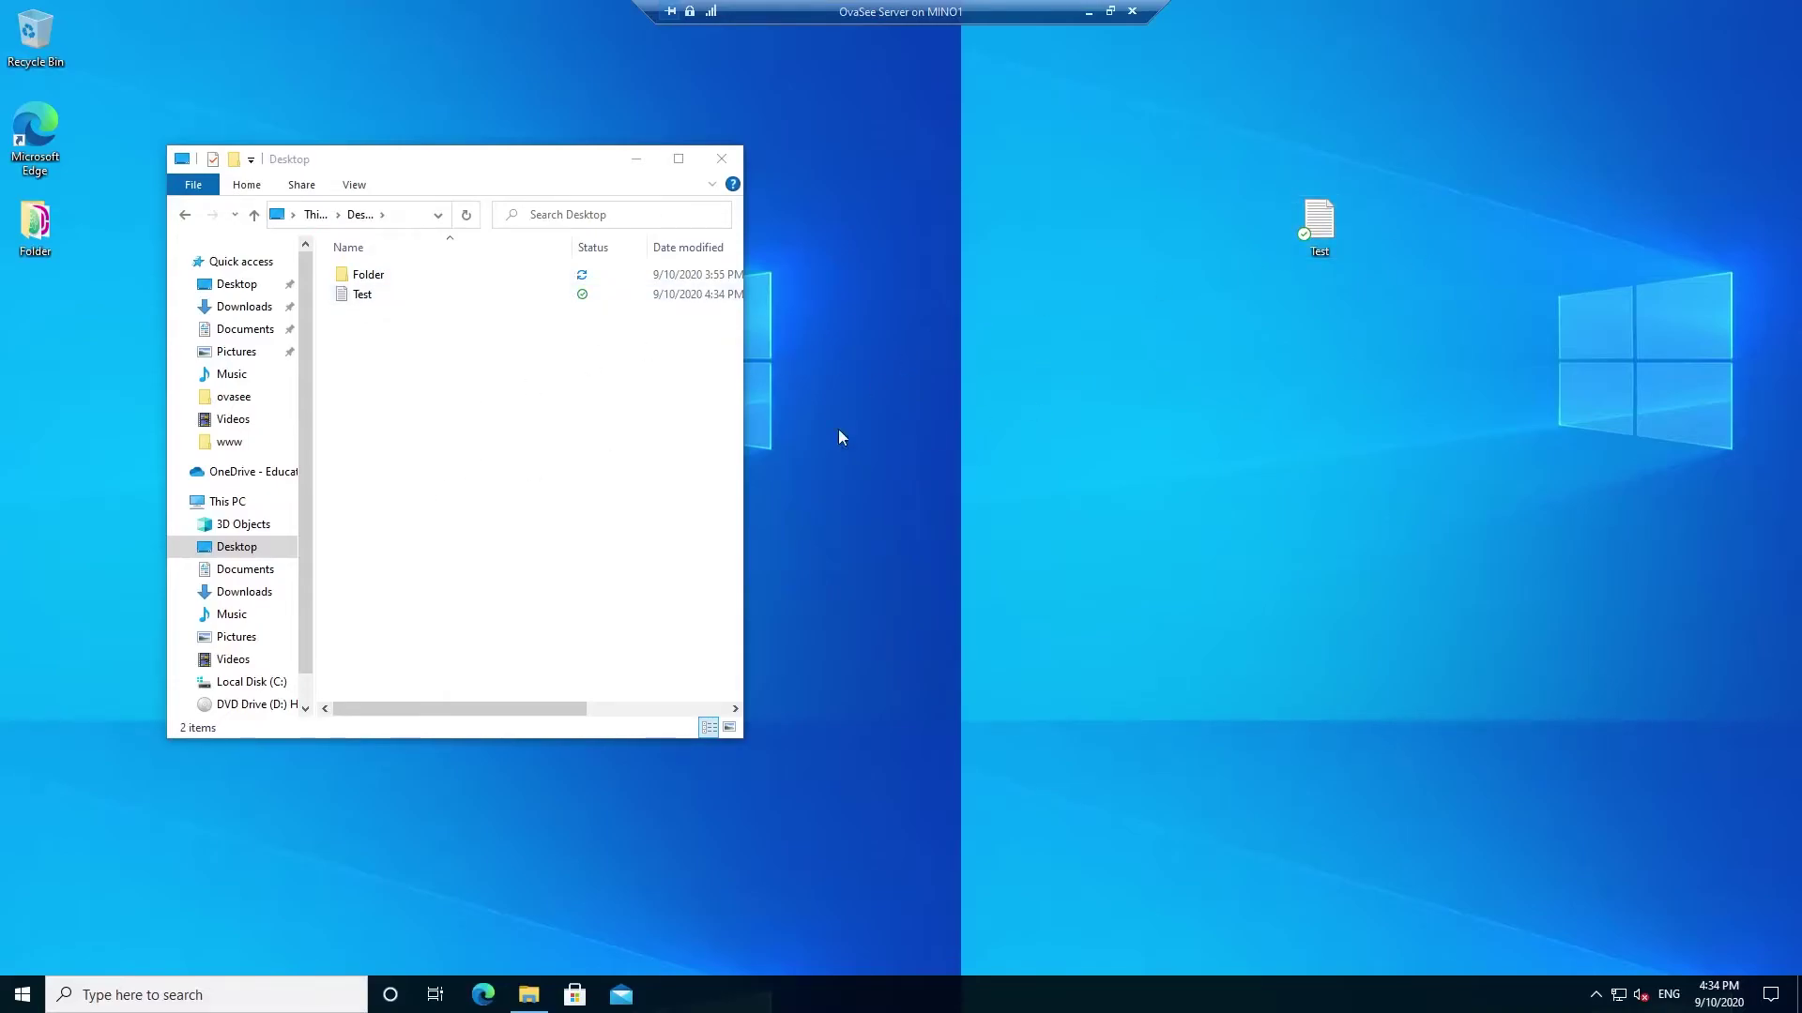
click(726, 167)
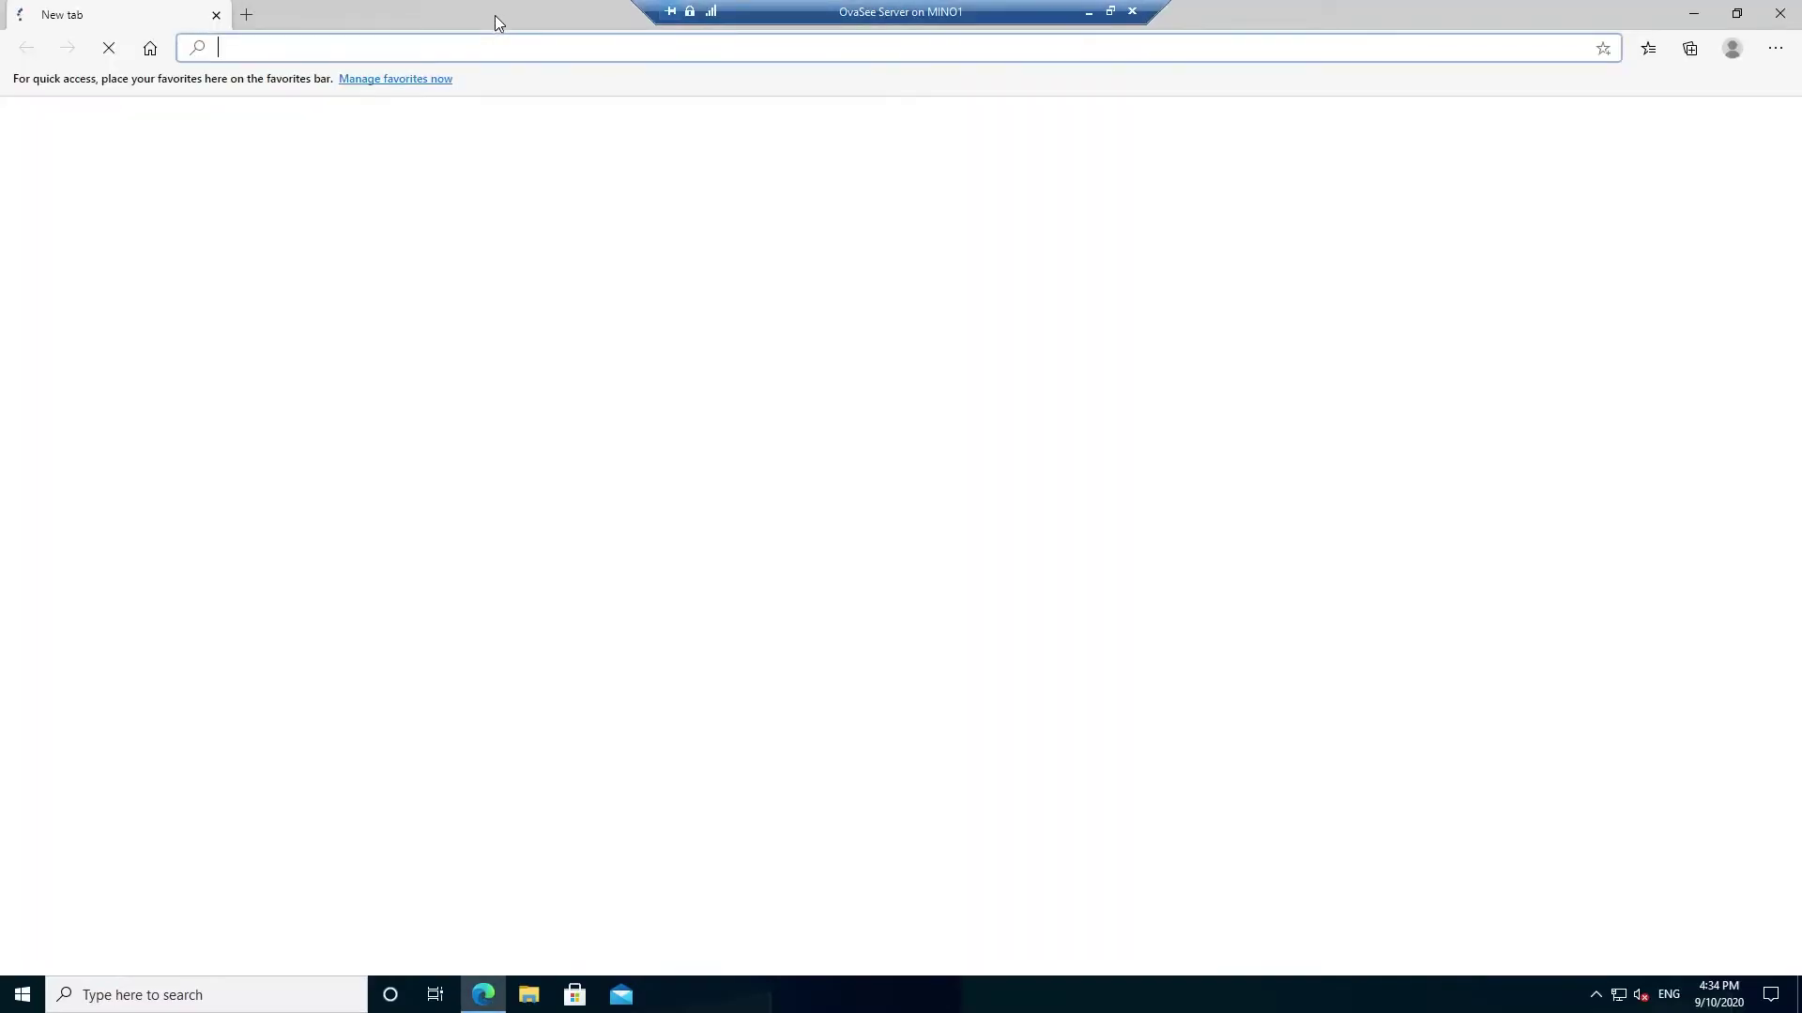
- Load portal.office.com in the Edge address bar
drag(494, 16, 674, 161)
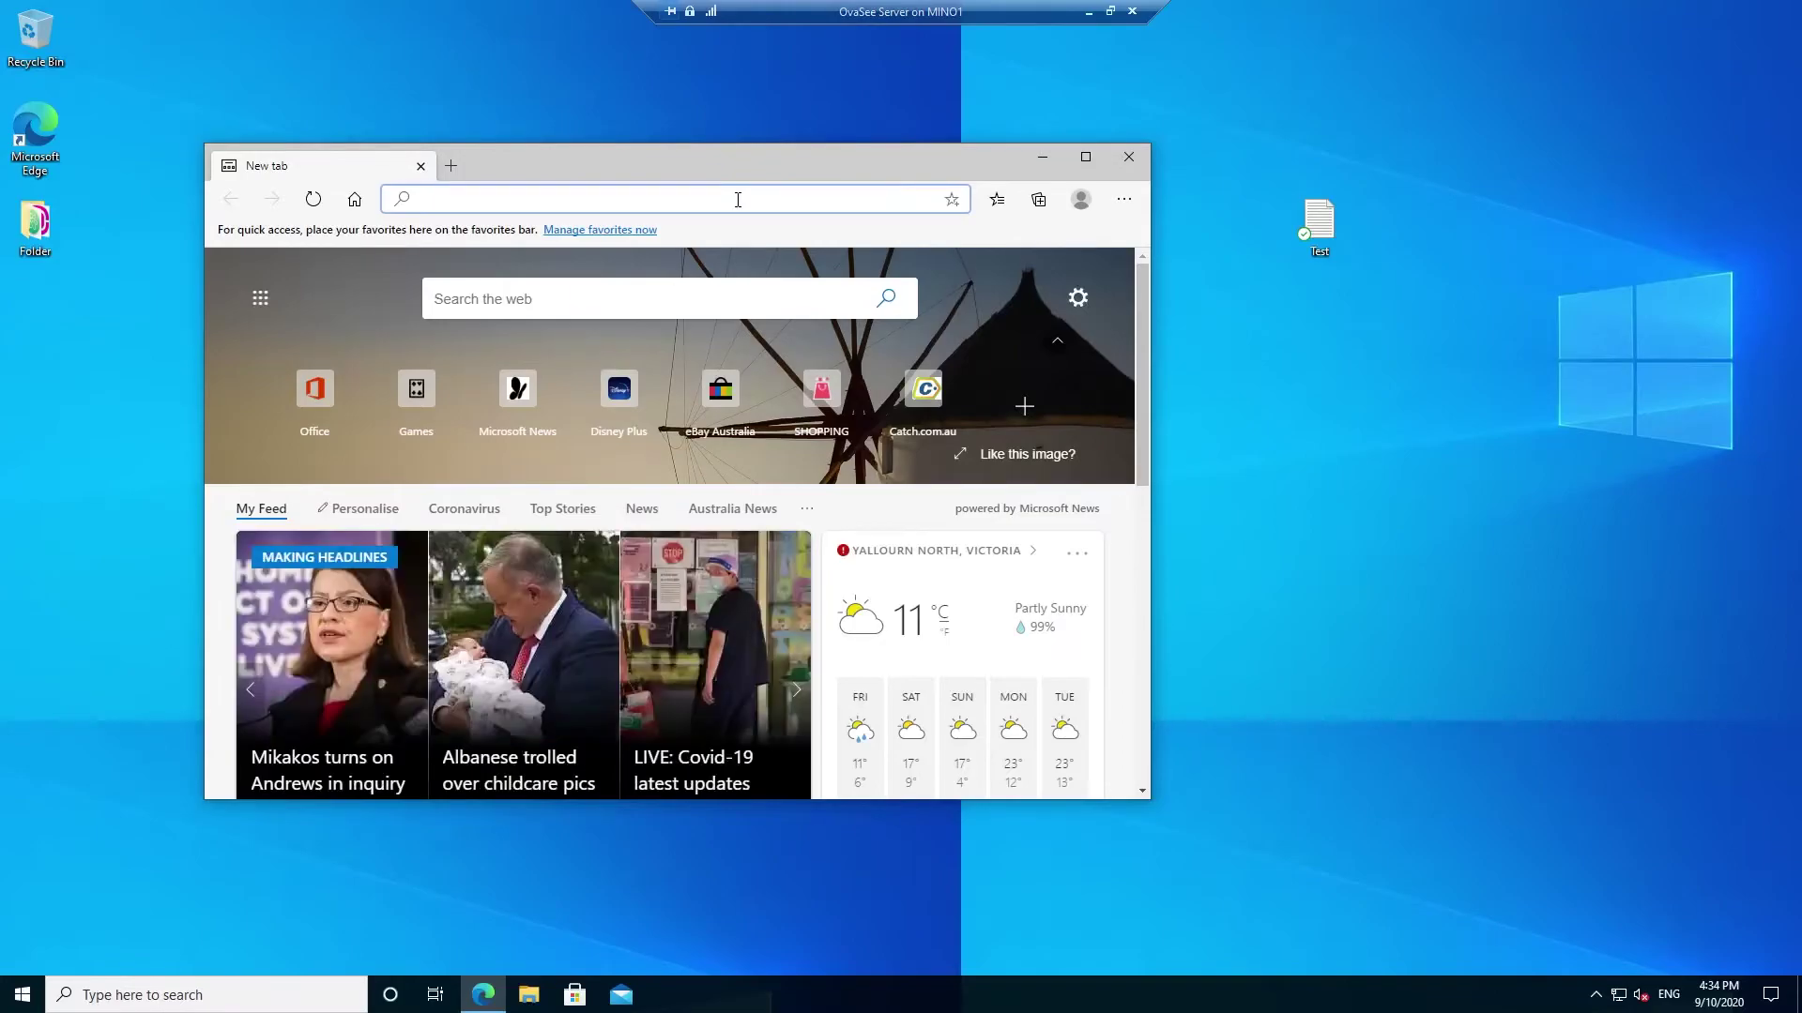
text(po)
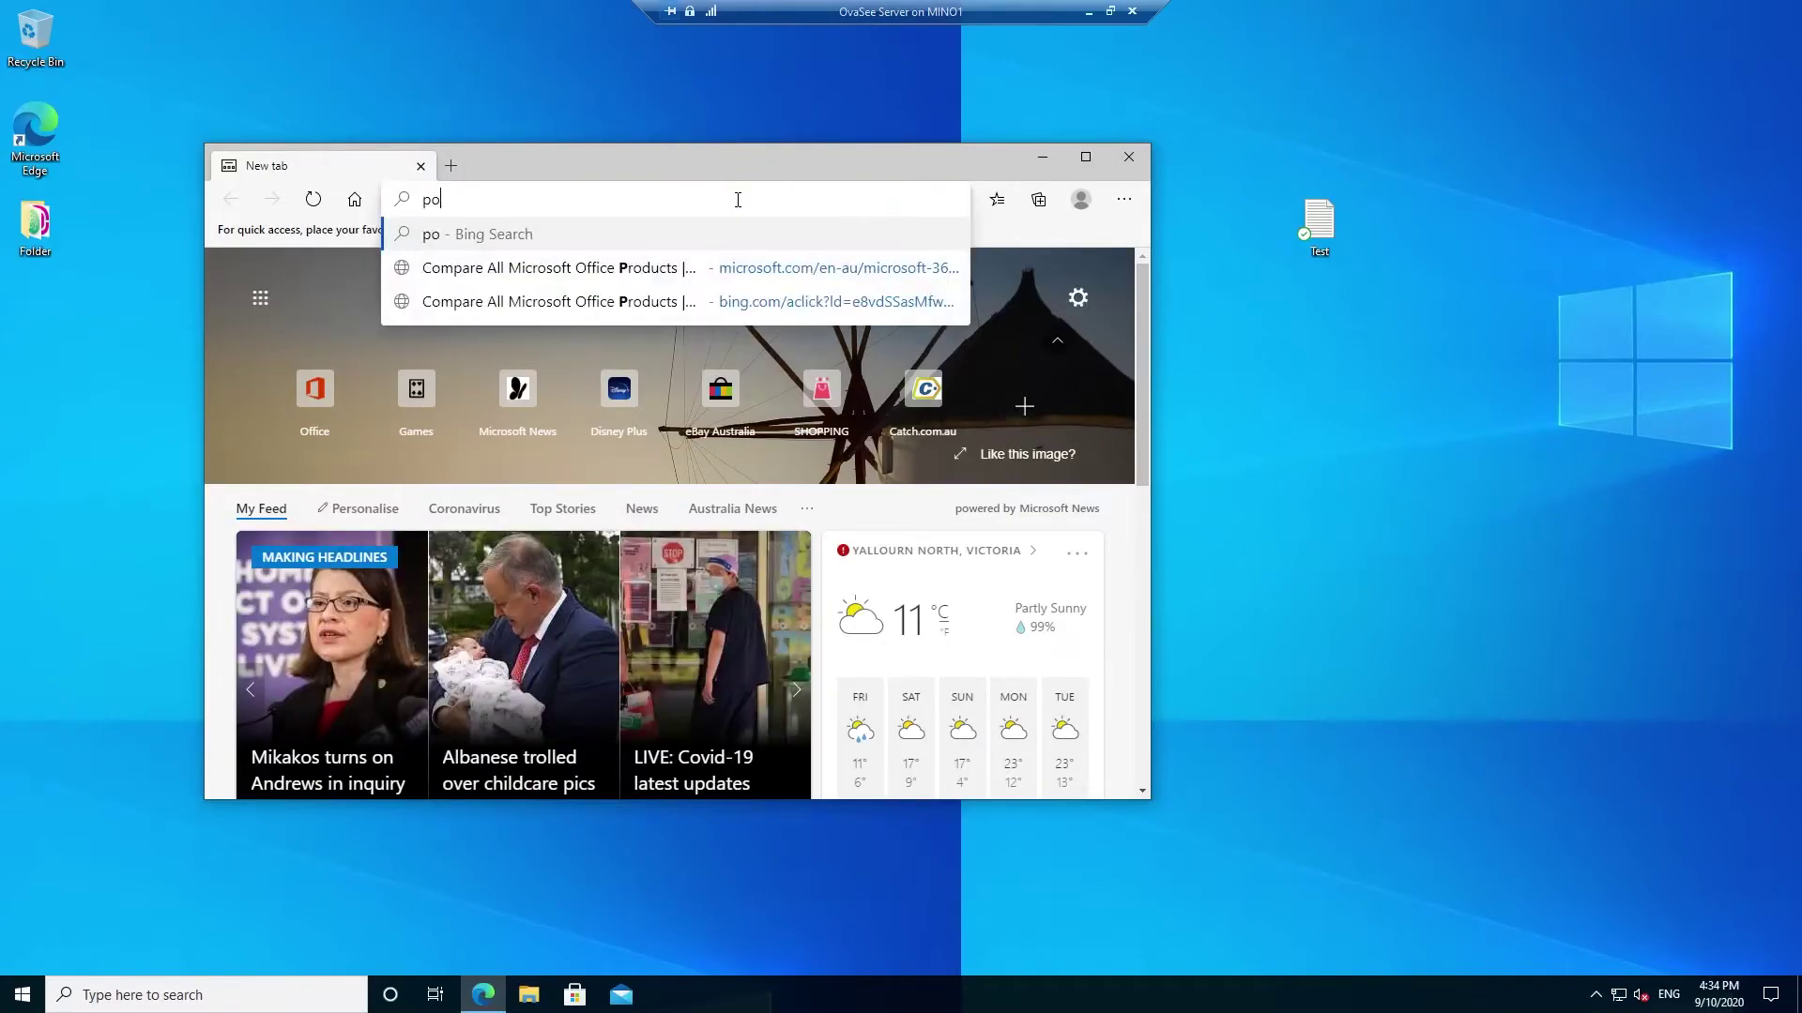
text(rtal.office.com)
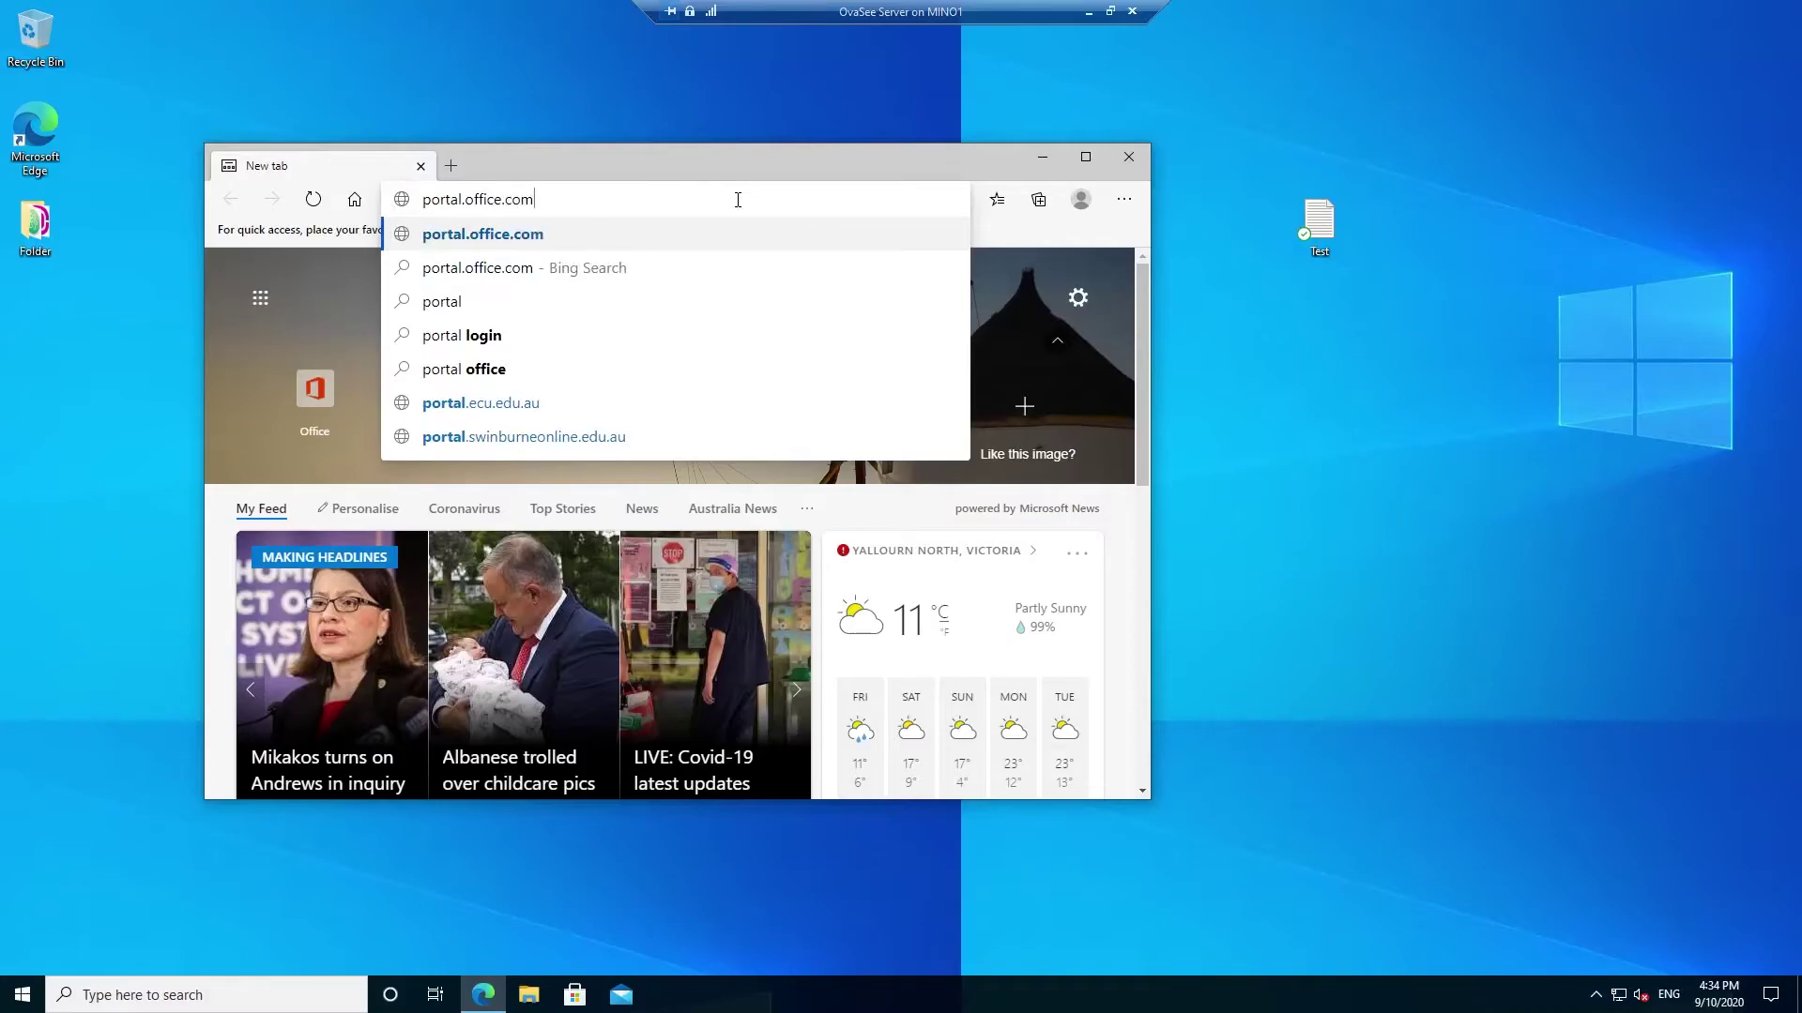
key(Return)
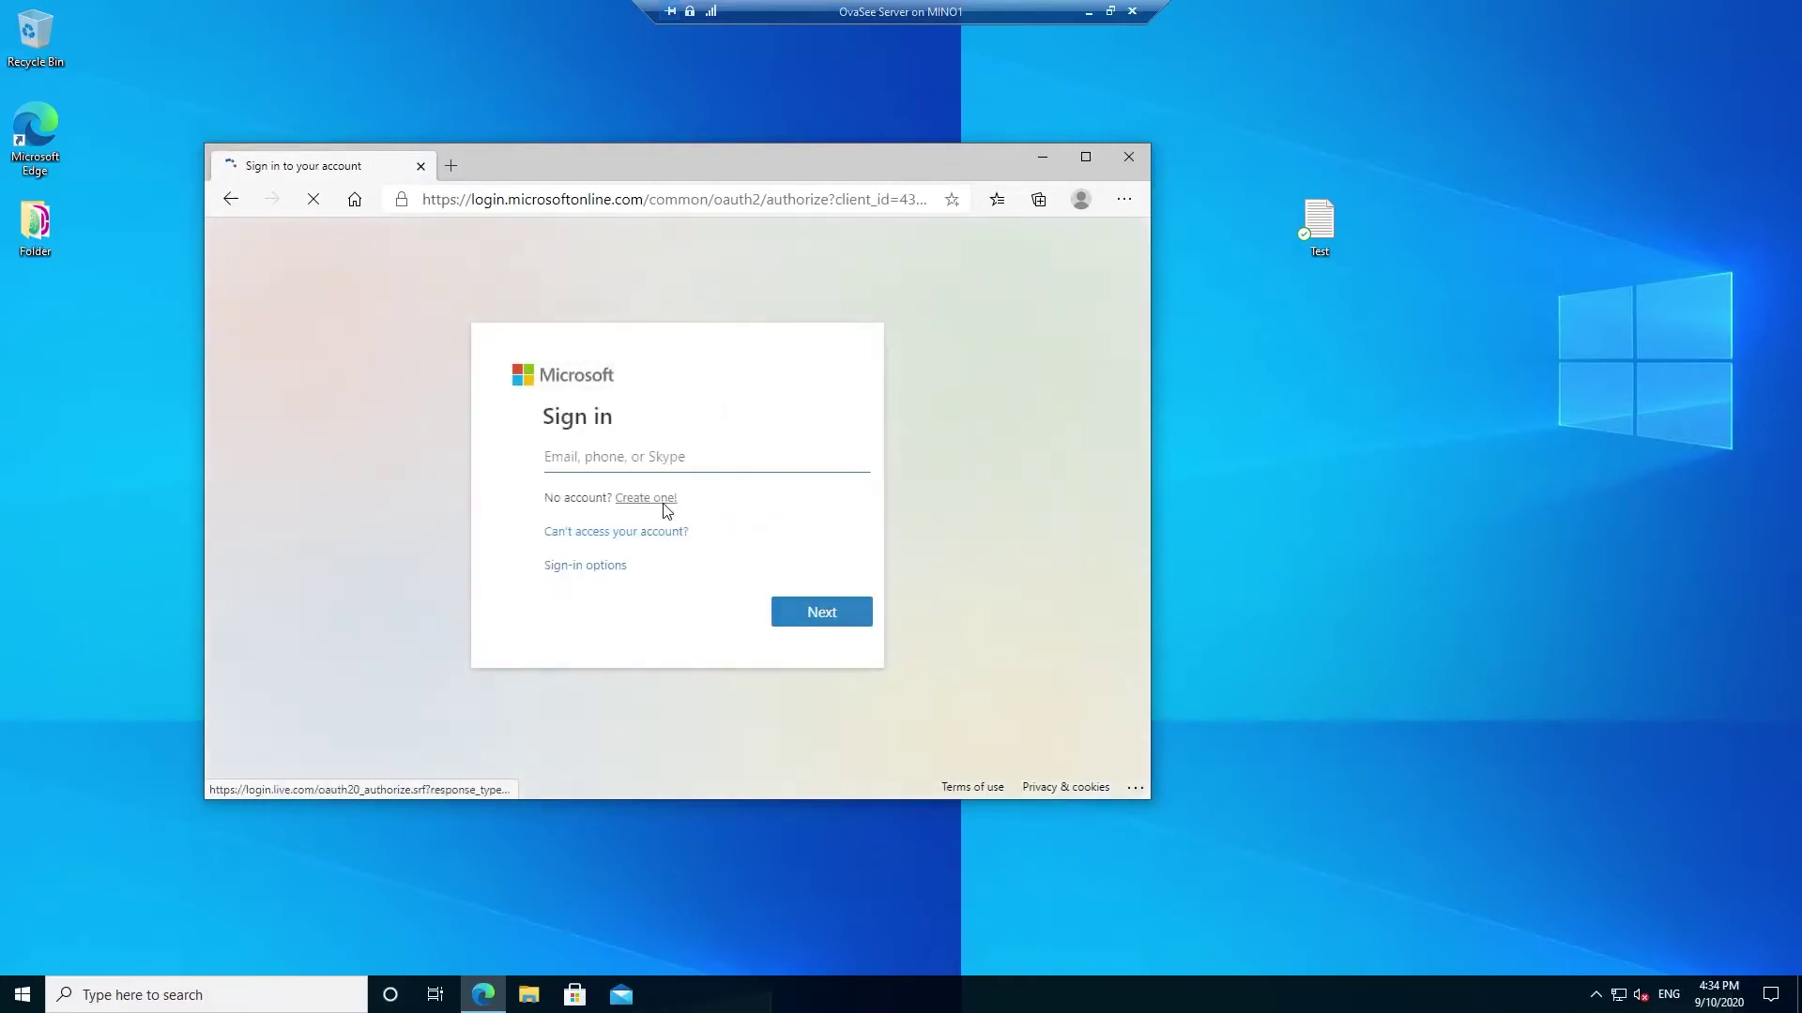
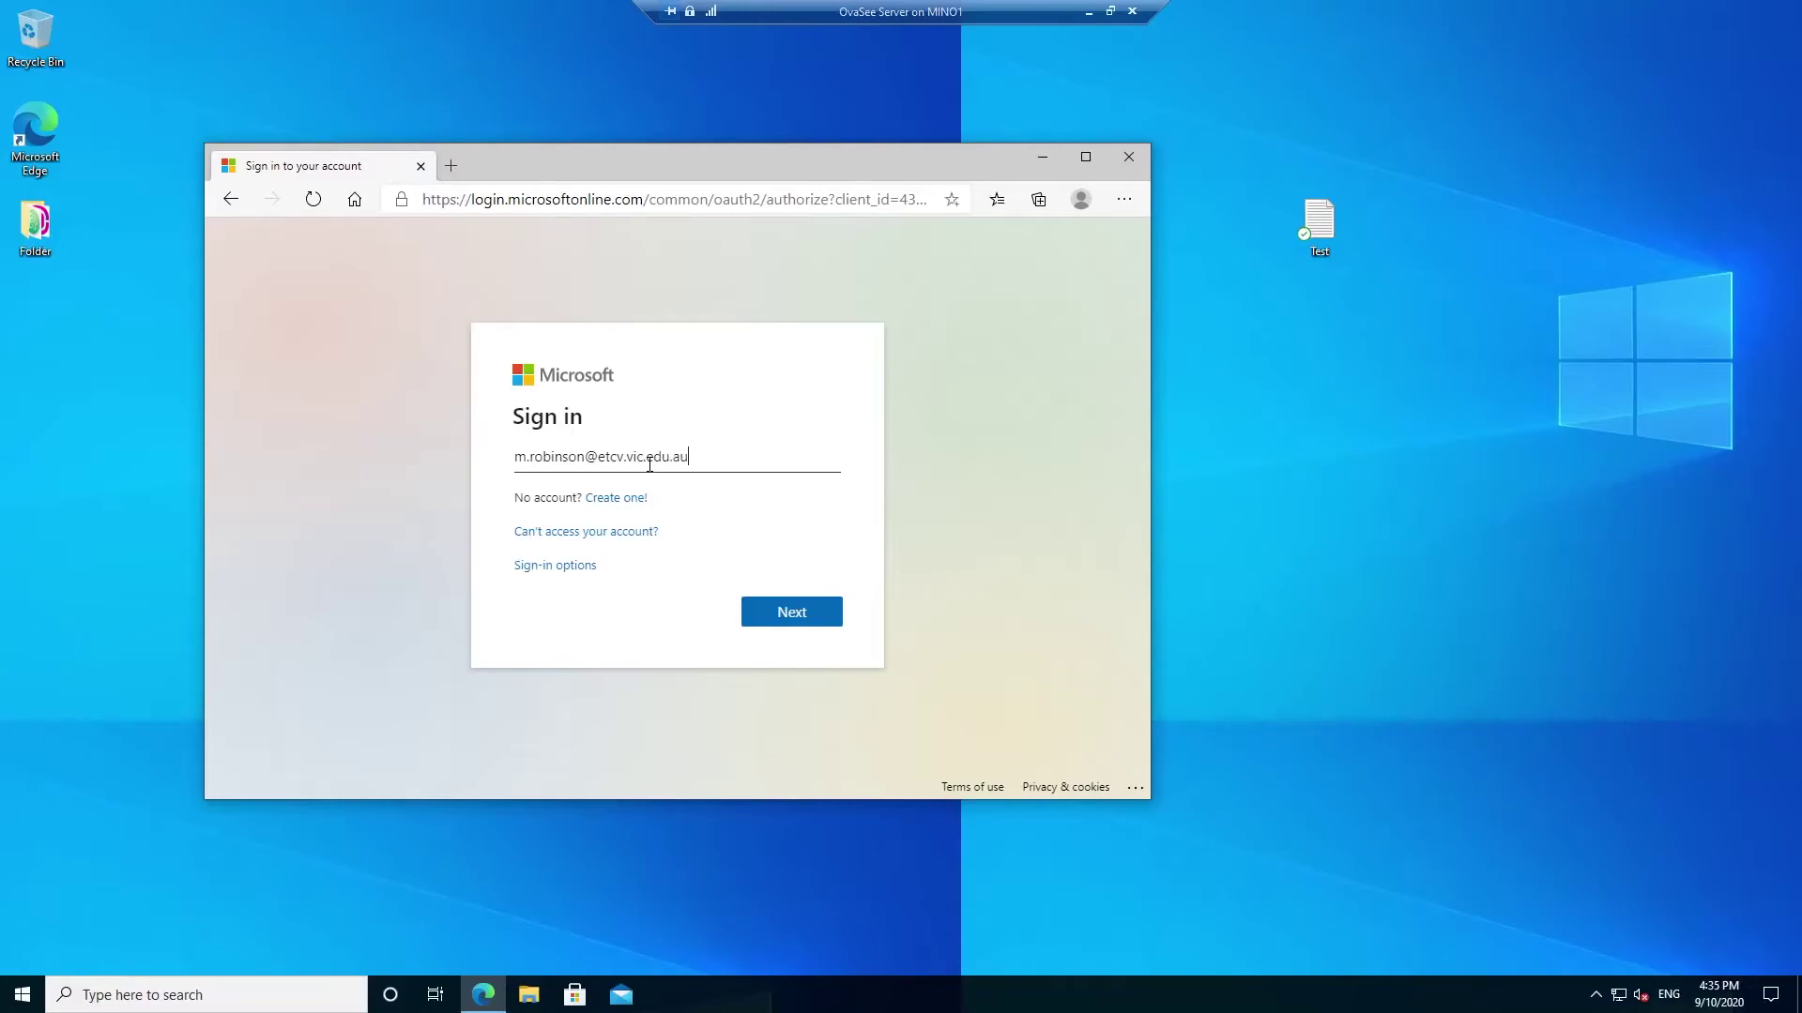
- Sign in with the work account, declining to save the password or stay signed in
key(Return)
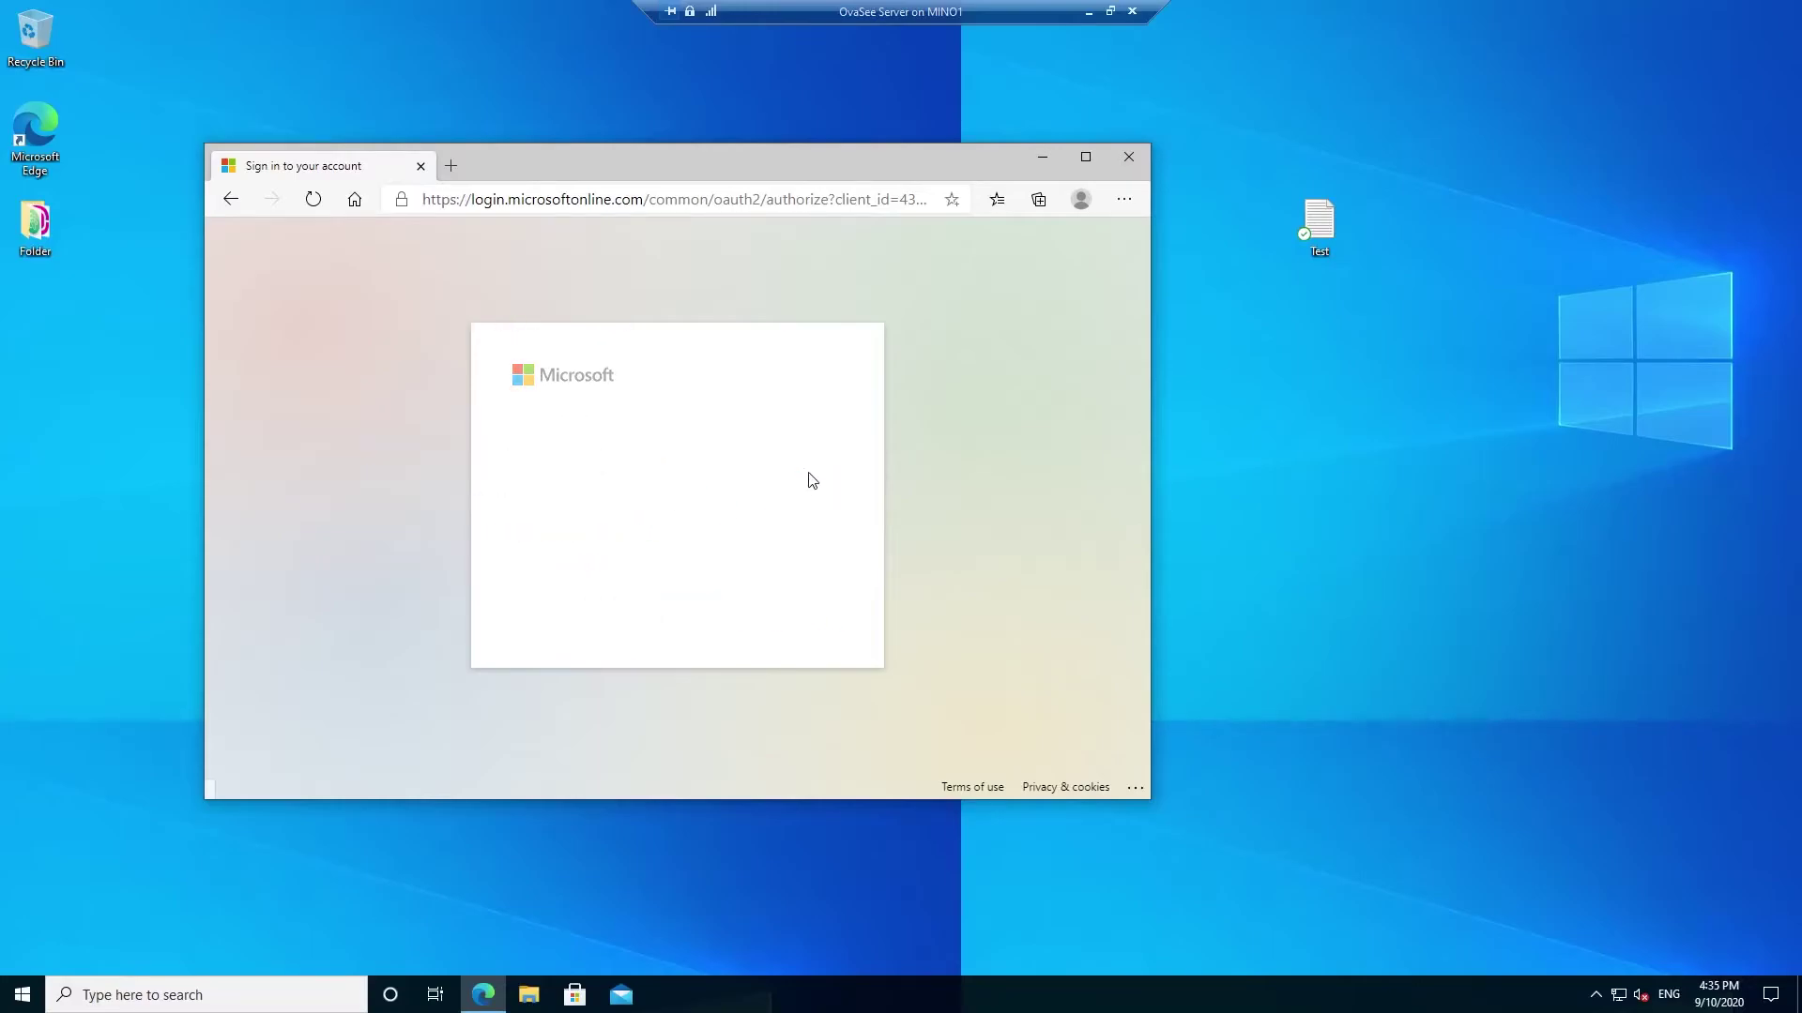
text(•)
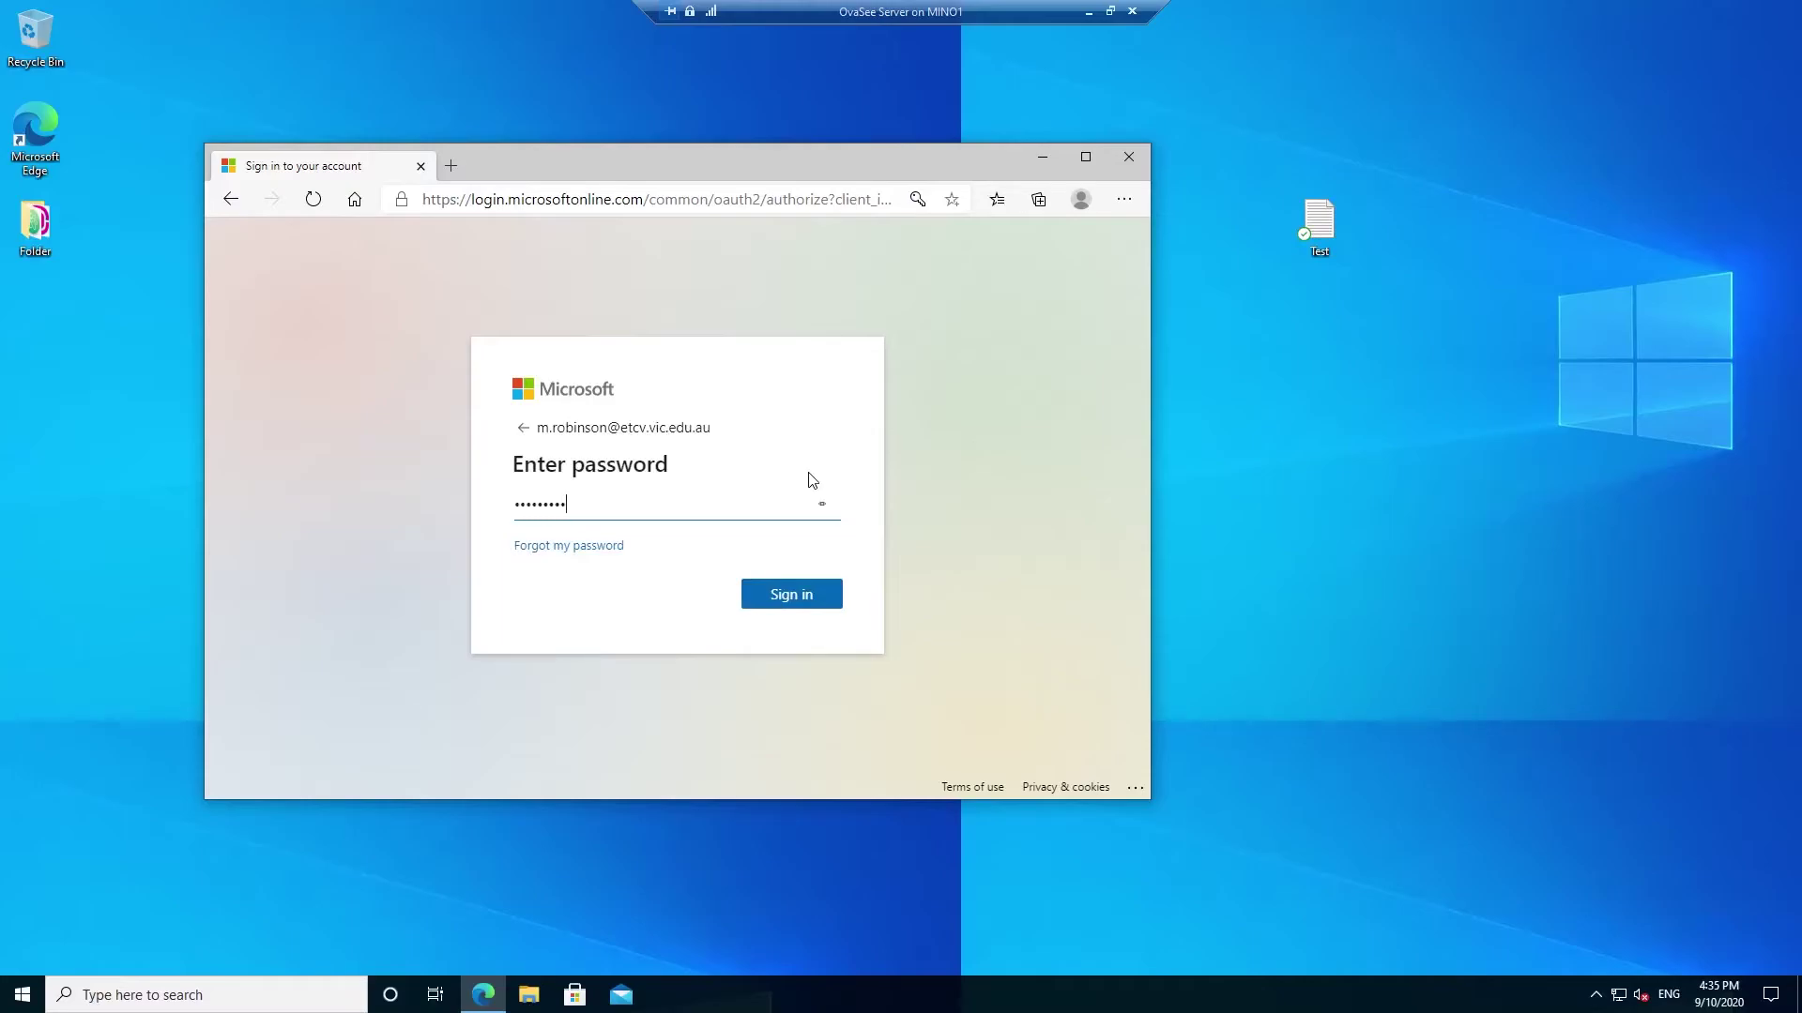
key(Return)
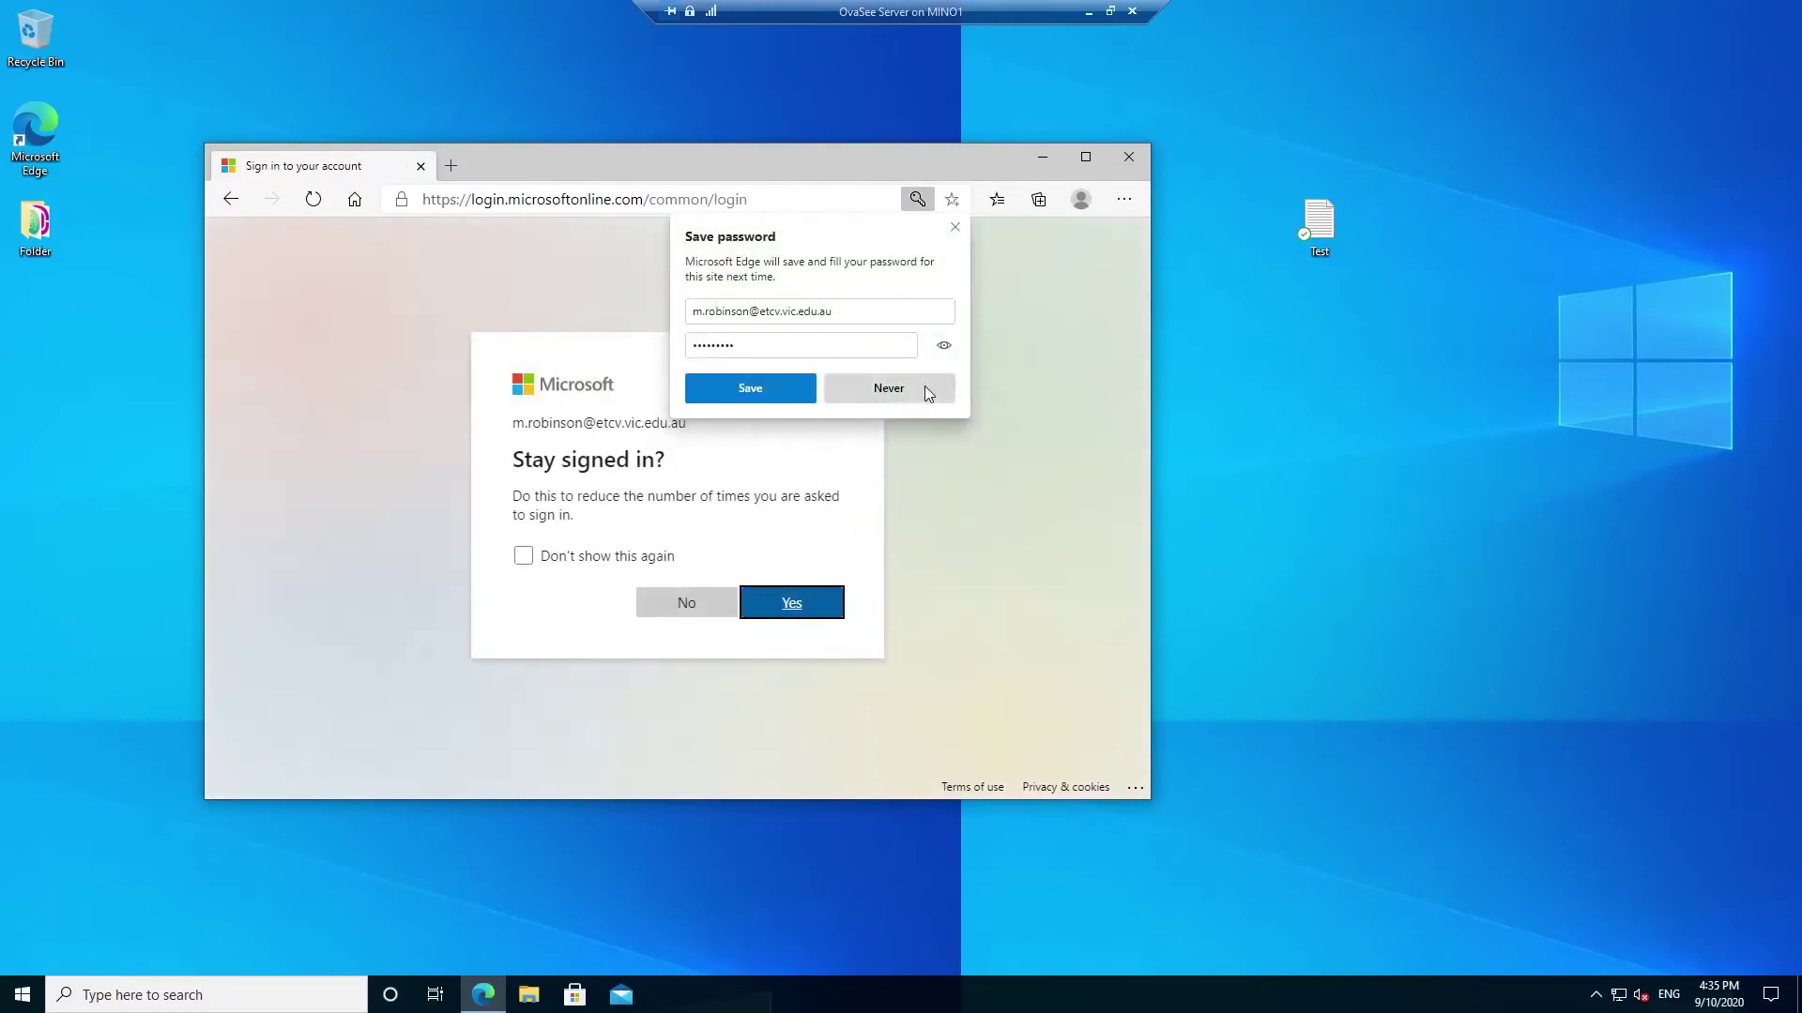
click(925, 387)
click(684, 606)
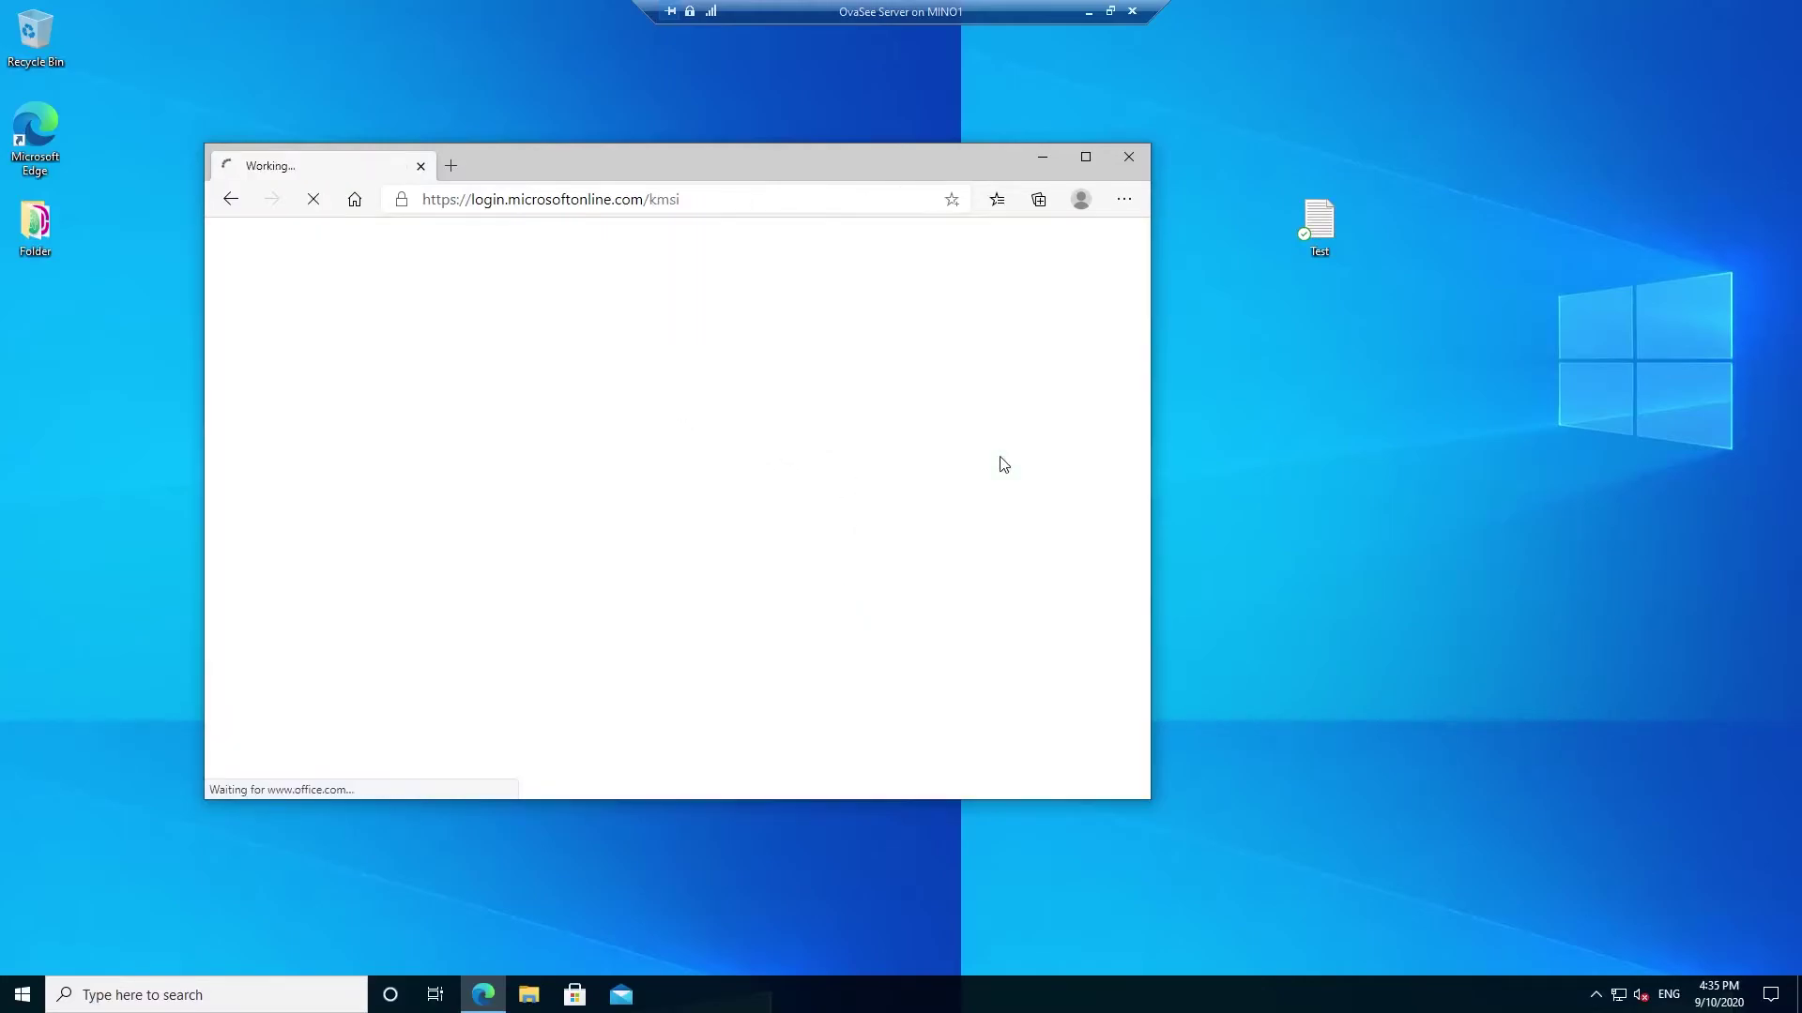
drag(852, 152, 976, 162)
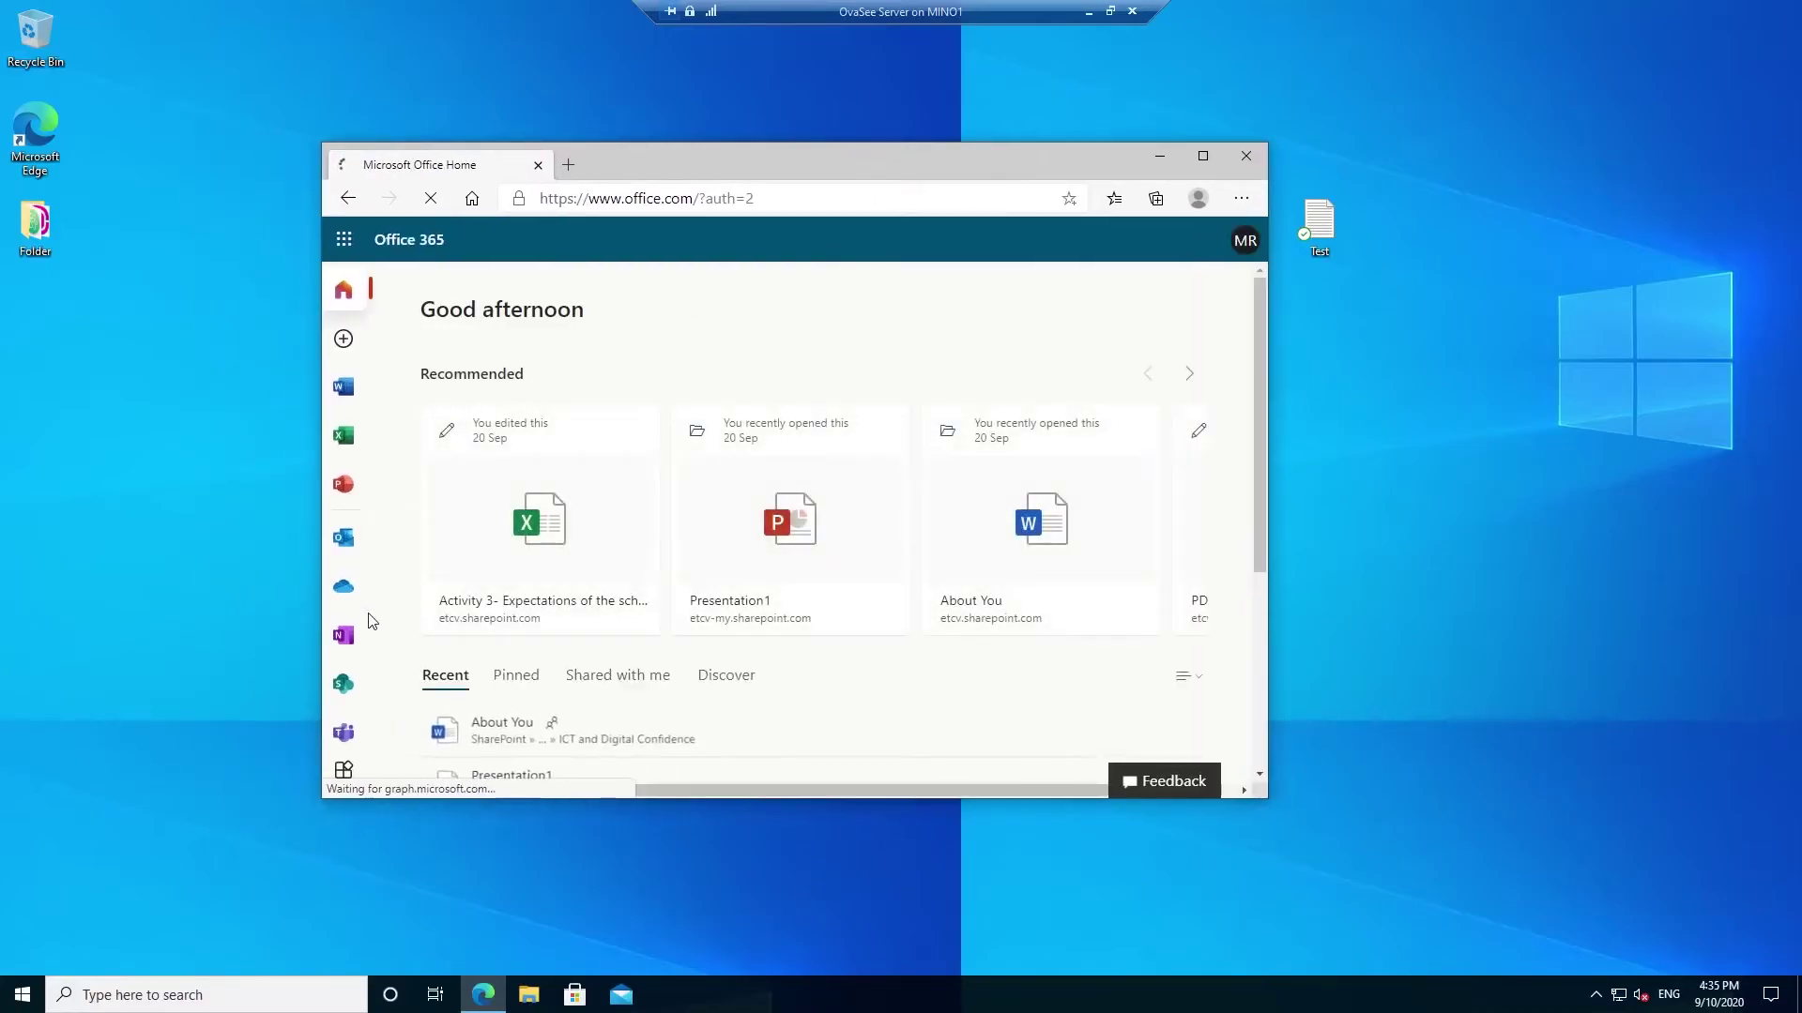
- Open OneDrive from the Office sidebar and browse into the online Desktop folder showing Test.txt
click(345, 436)
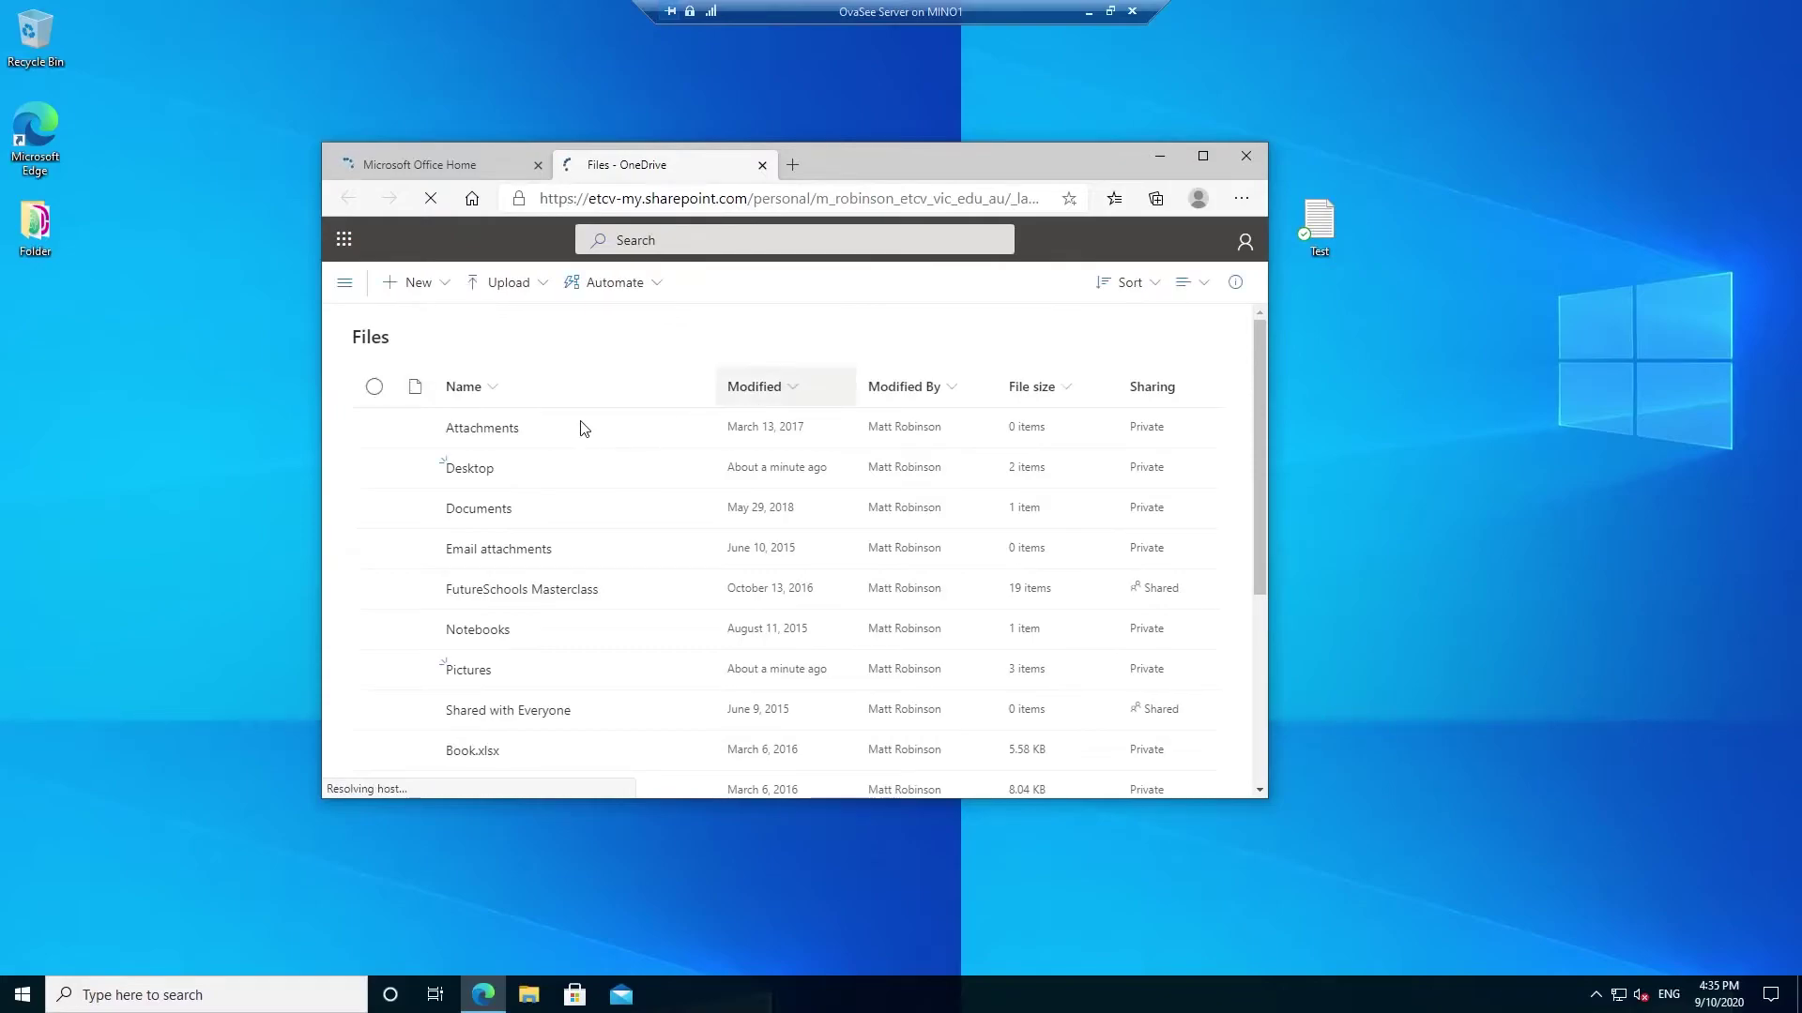
click(469, 469)
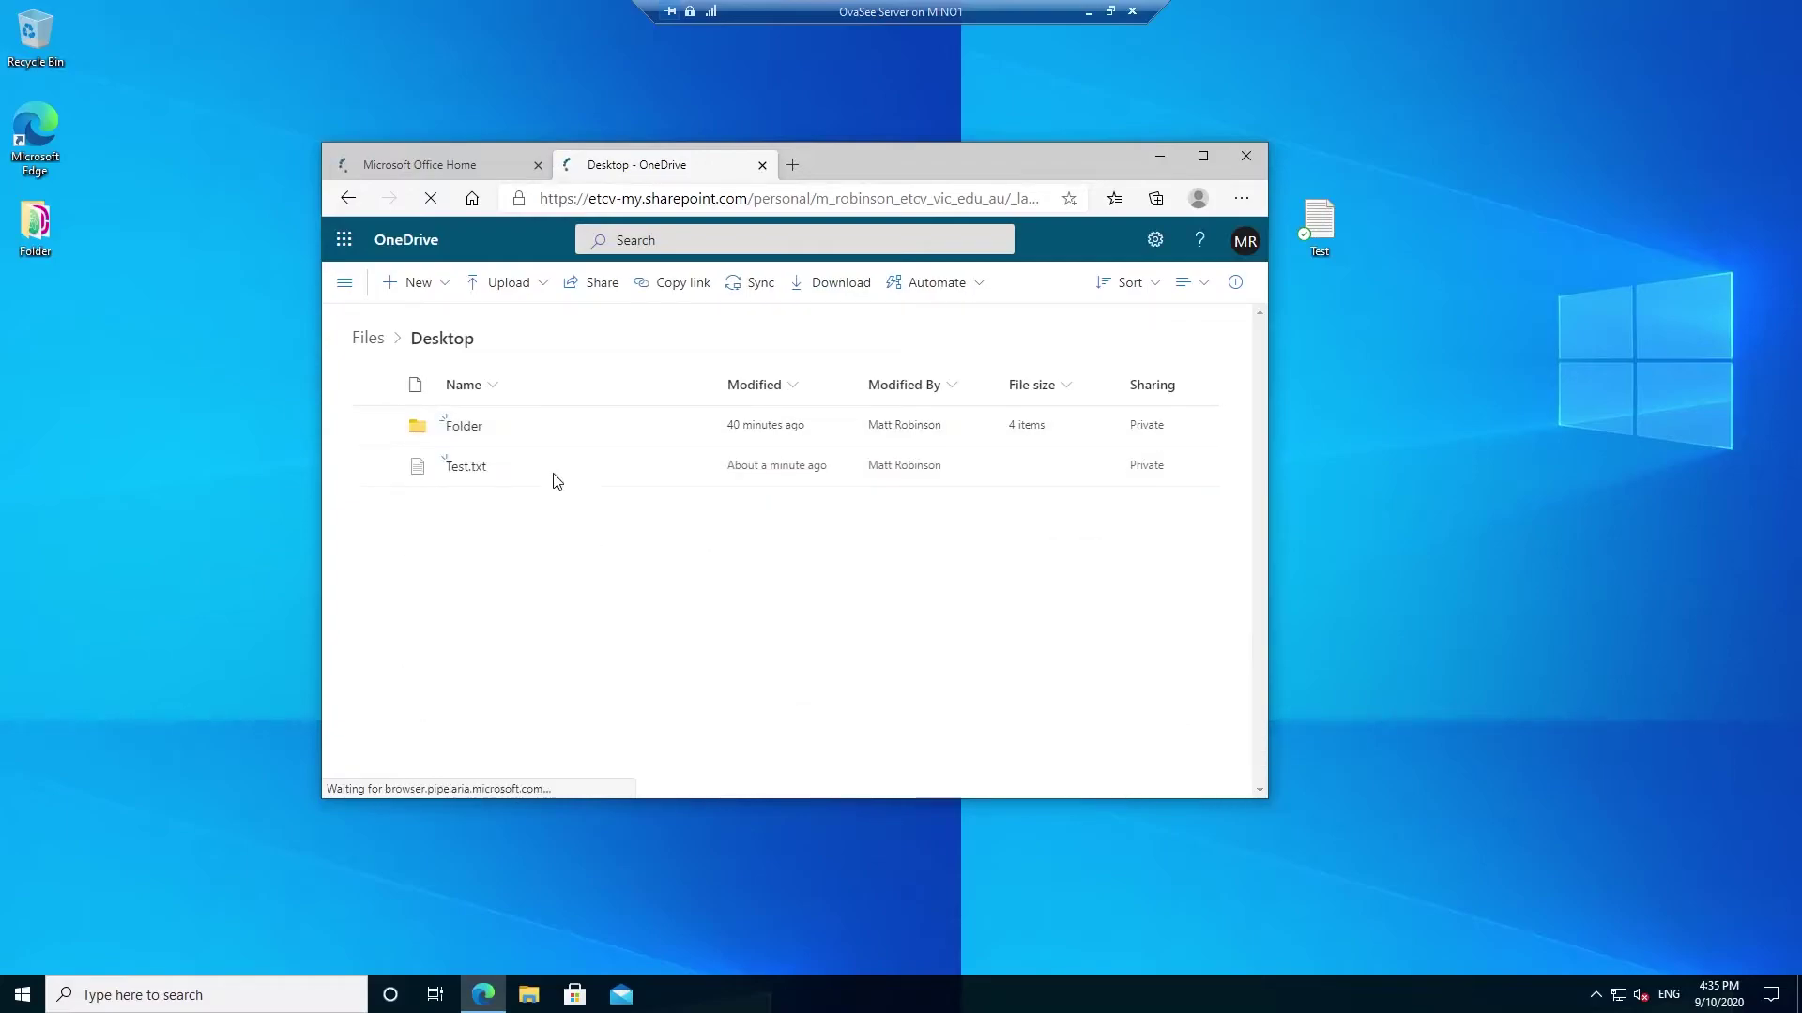
click(1443, 470)
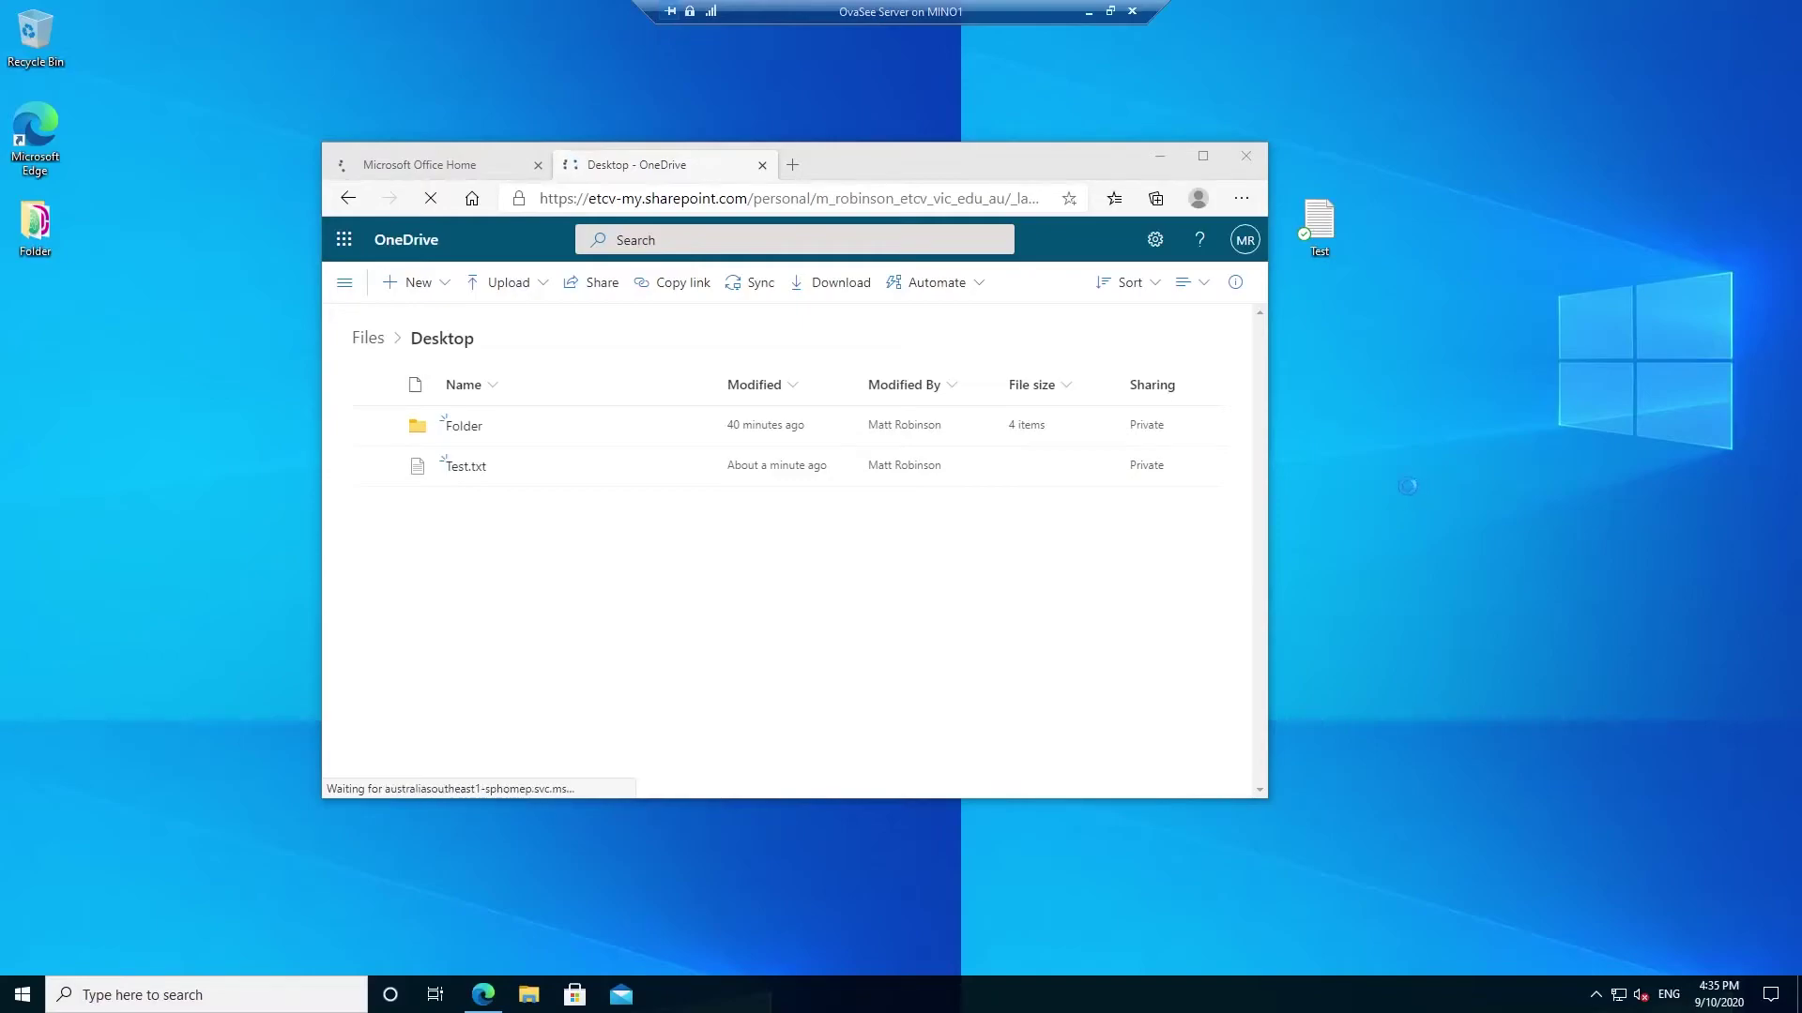
- Create a new folder named Work on the desktop
right_click(1443, 470)
mouse_move(1505, 739)
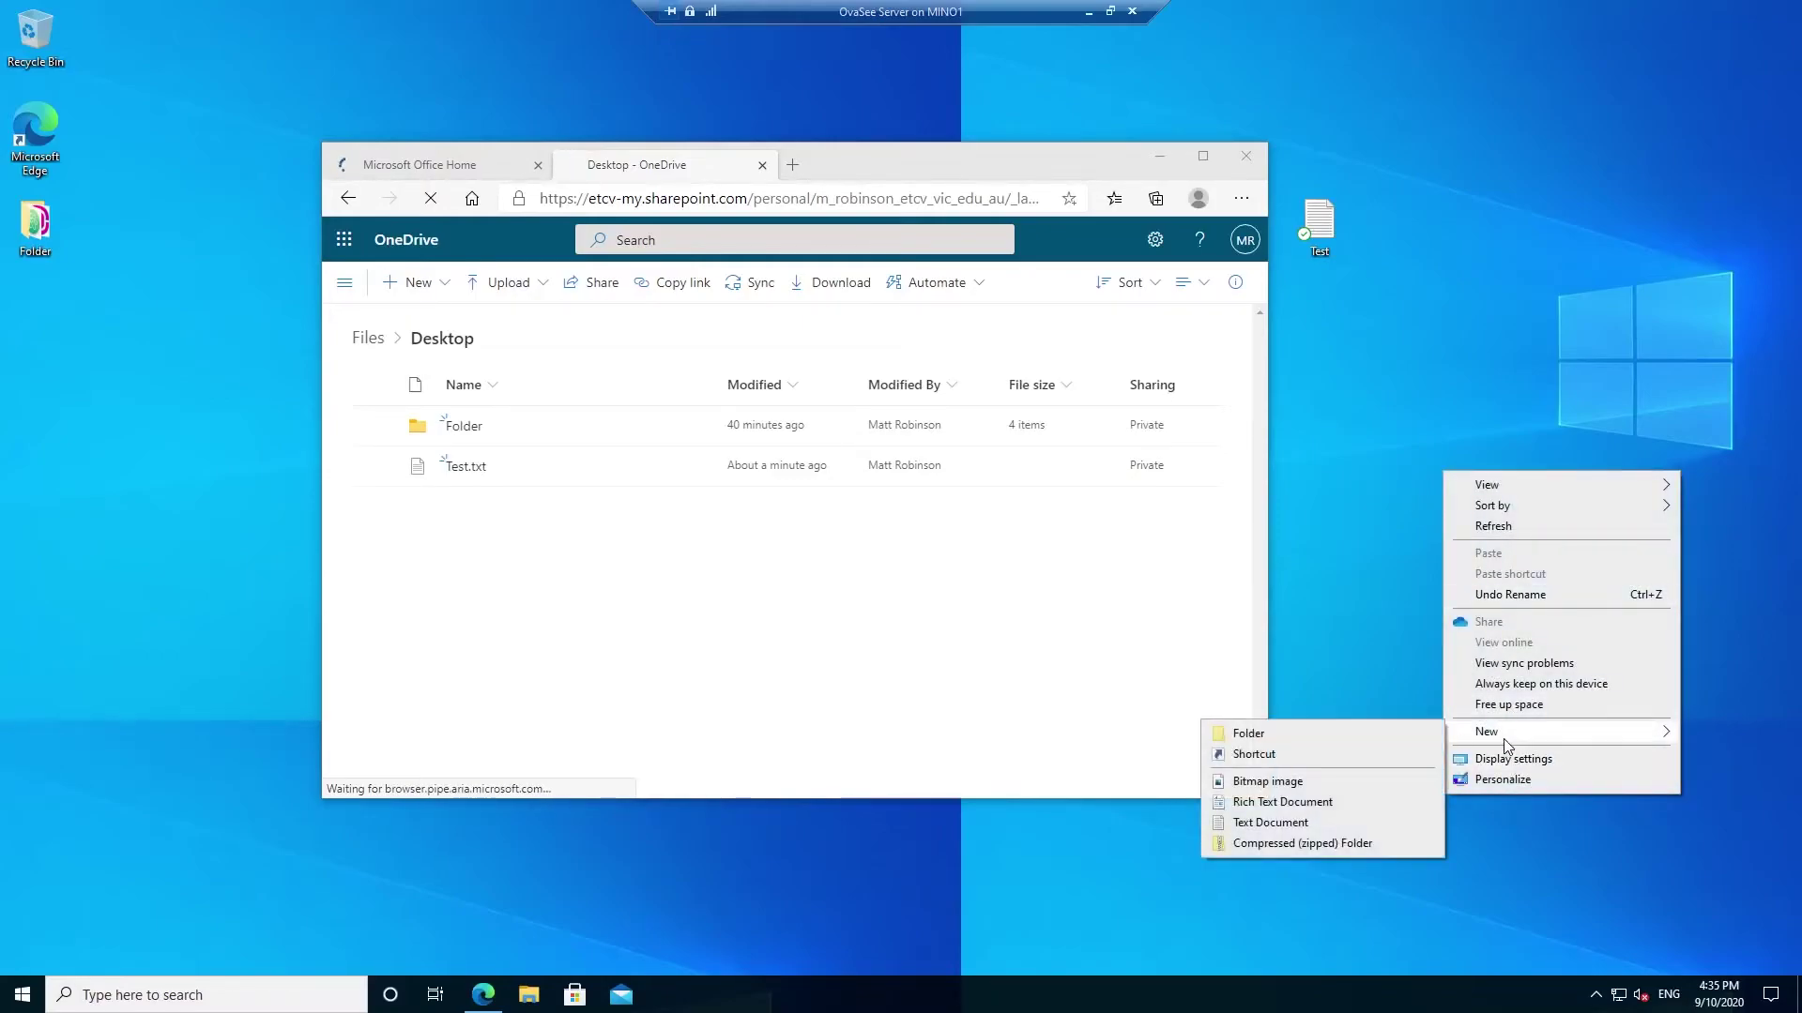
click(1408, 733)
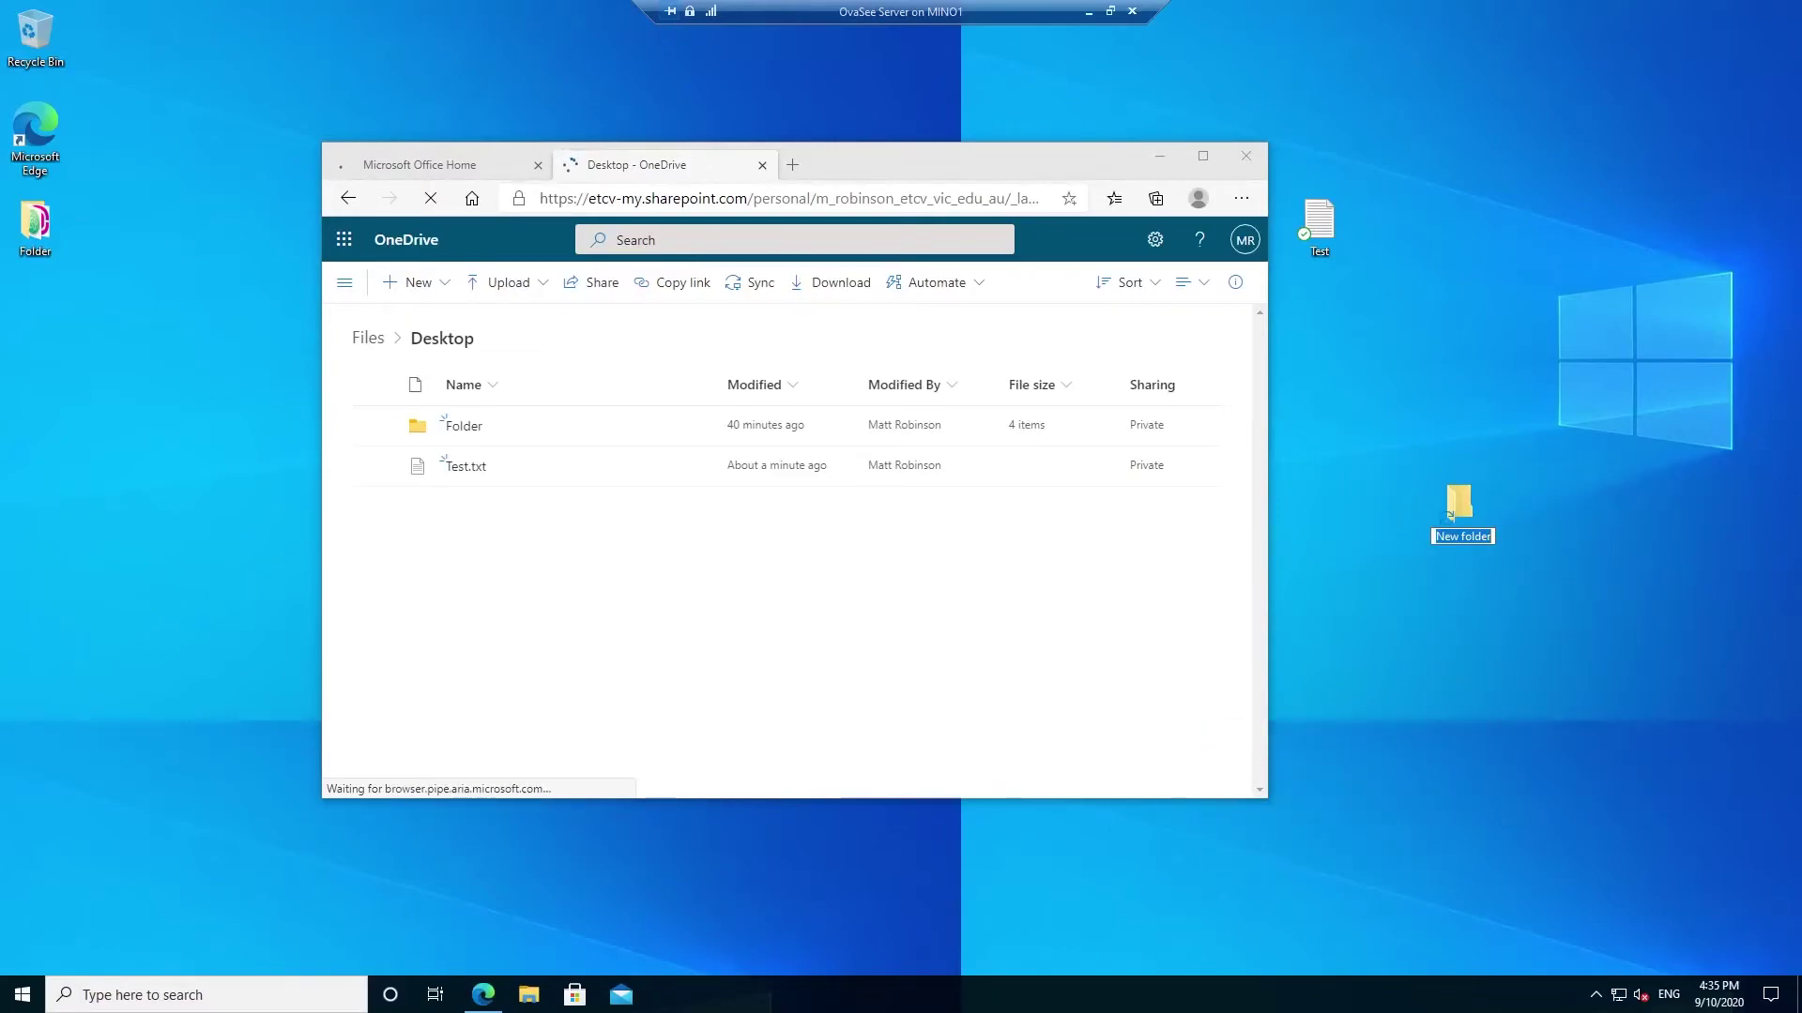
text(Work)
key(Return)
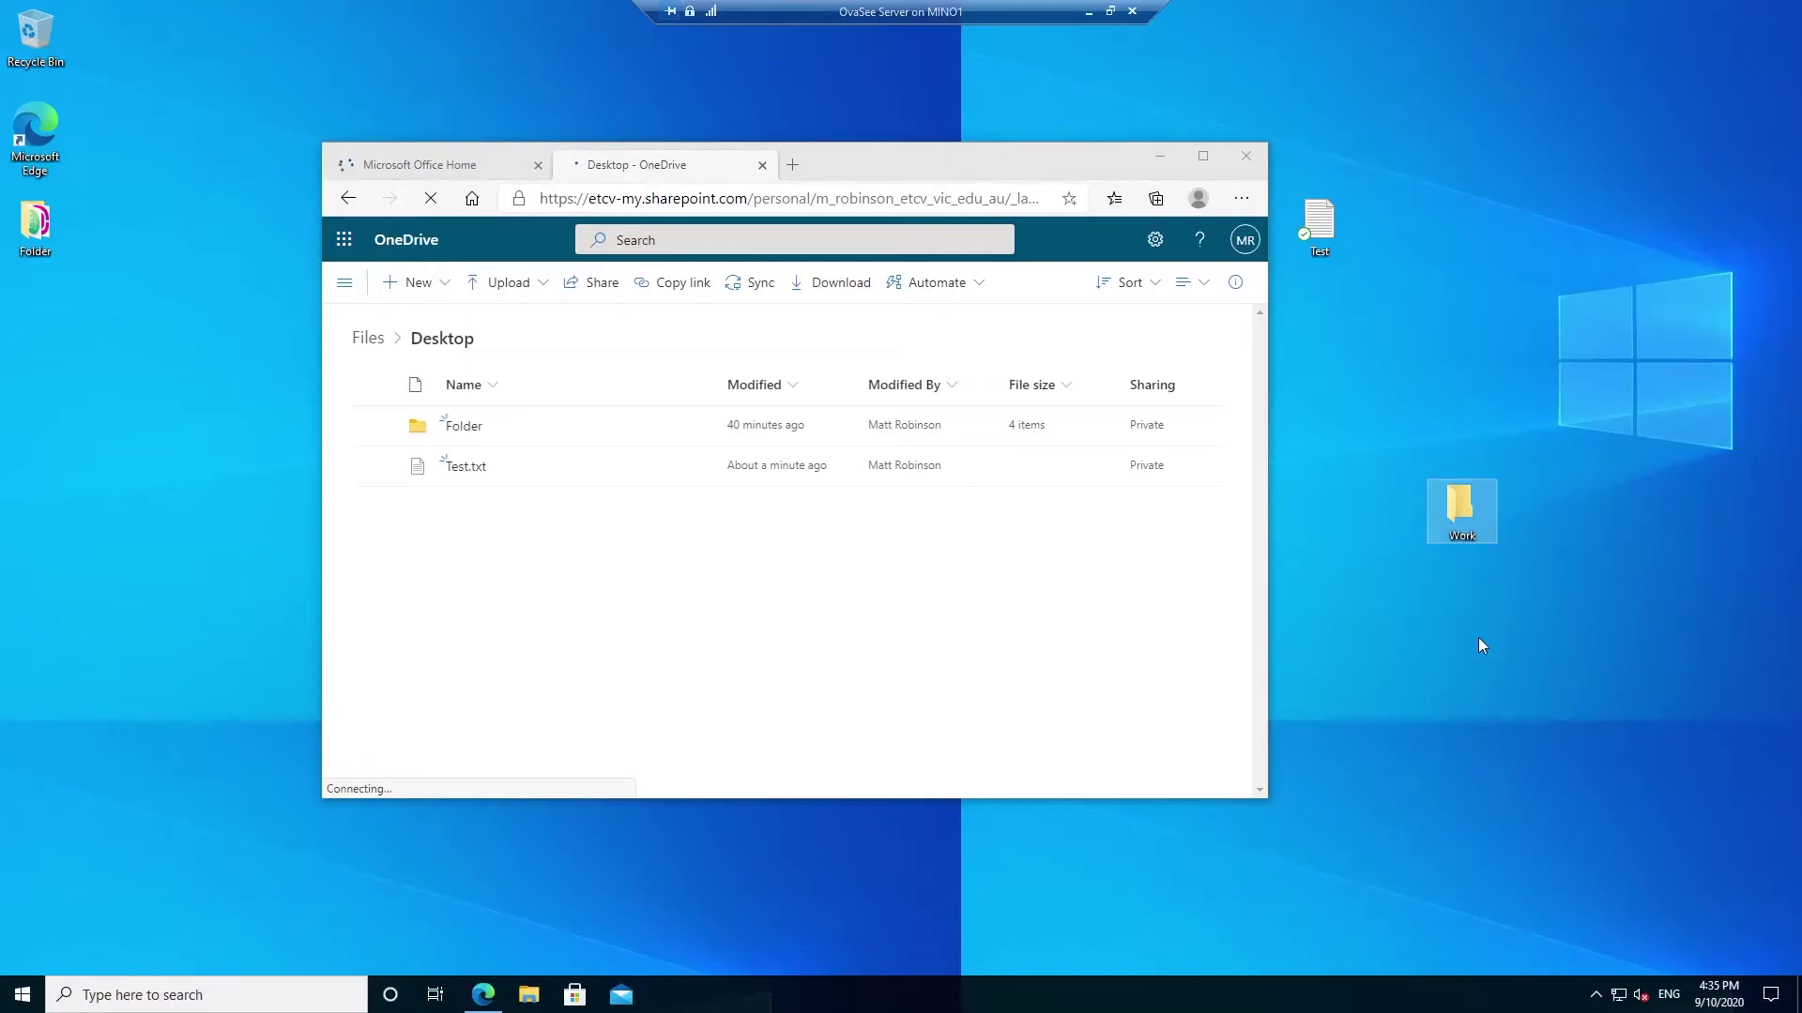
click(1483, 630)
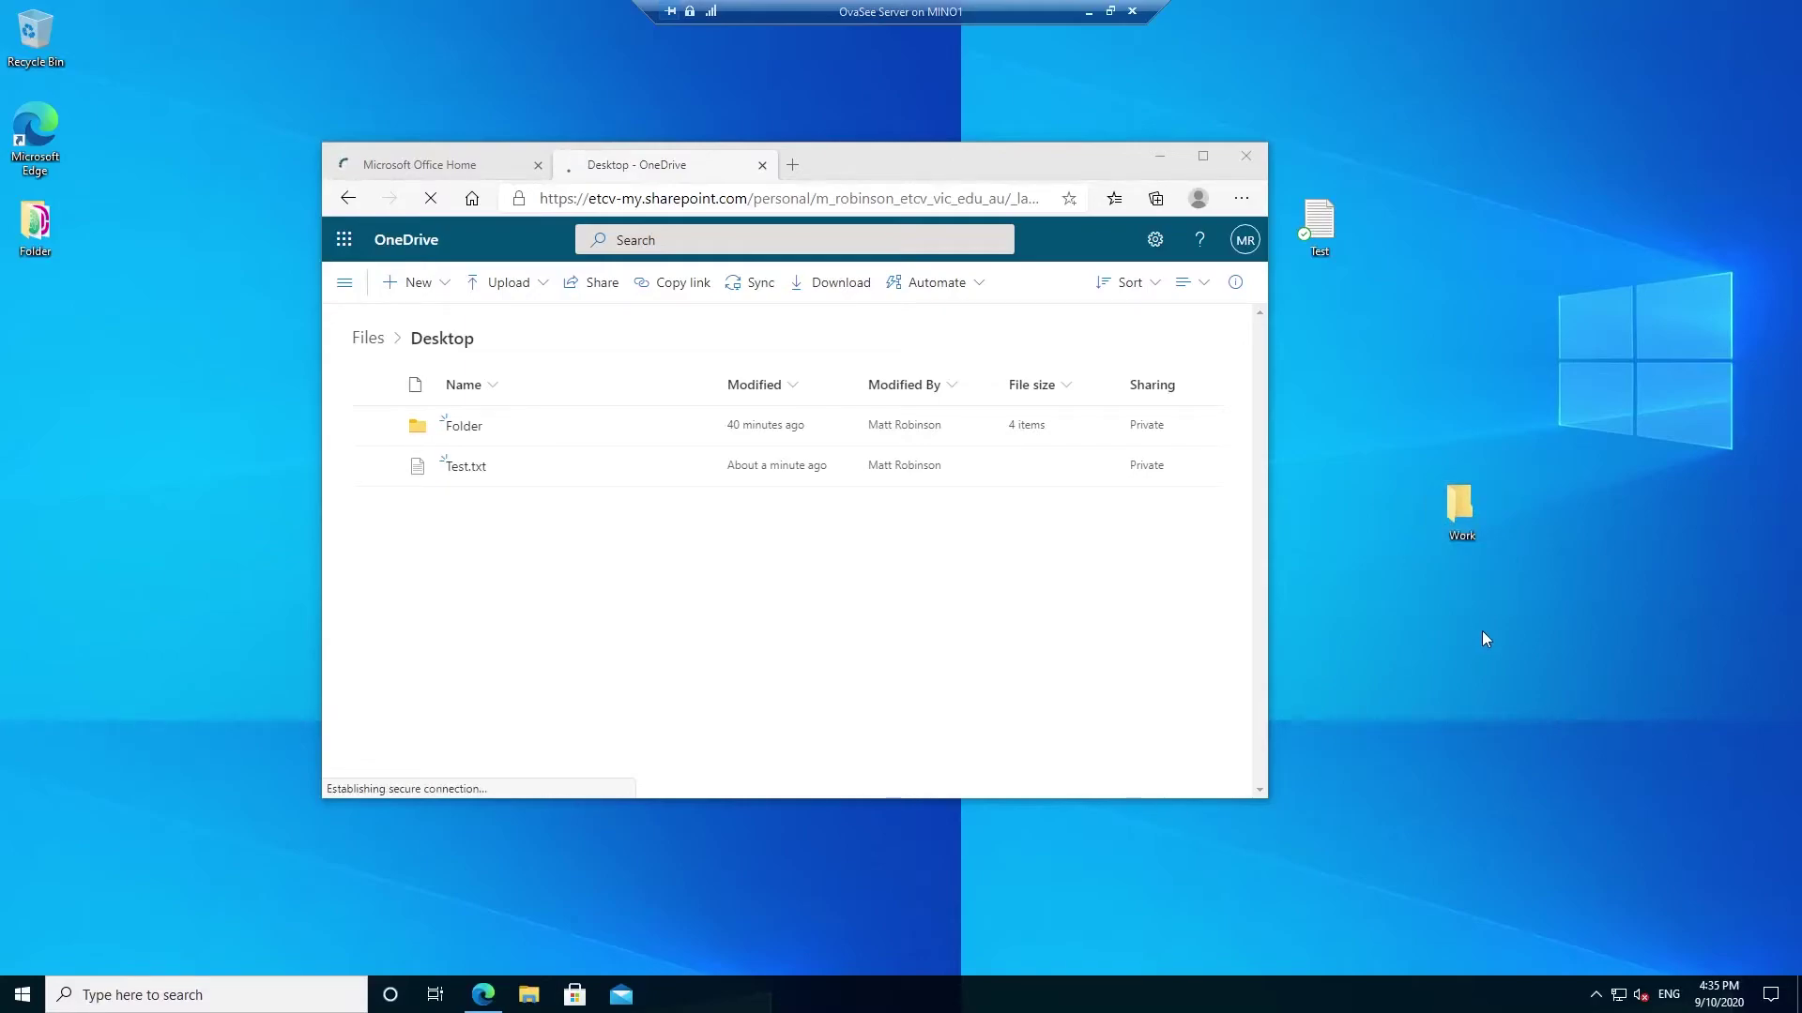
- Open the synced Work folder in OneDrive web and see it is empty
right_click(1466, 497)
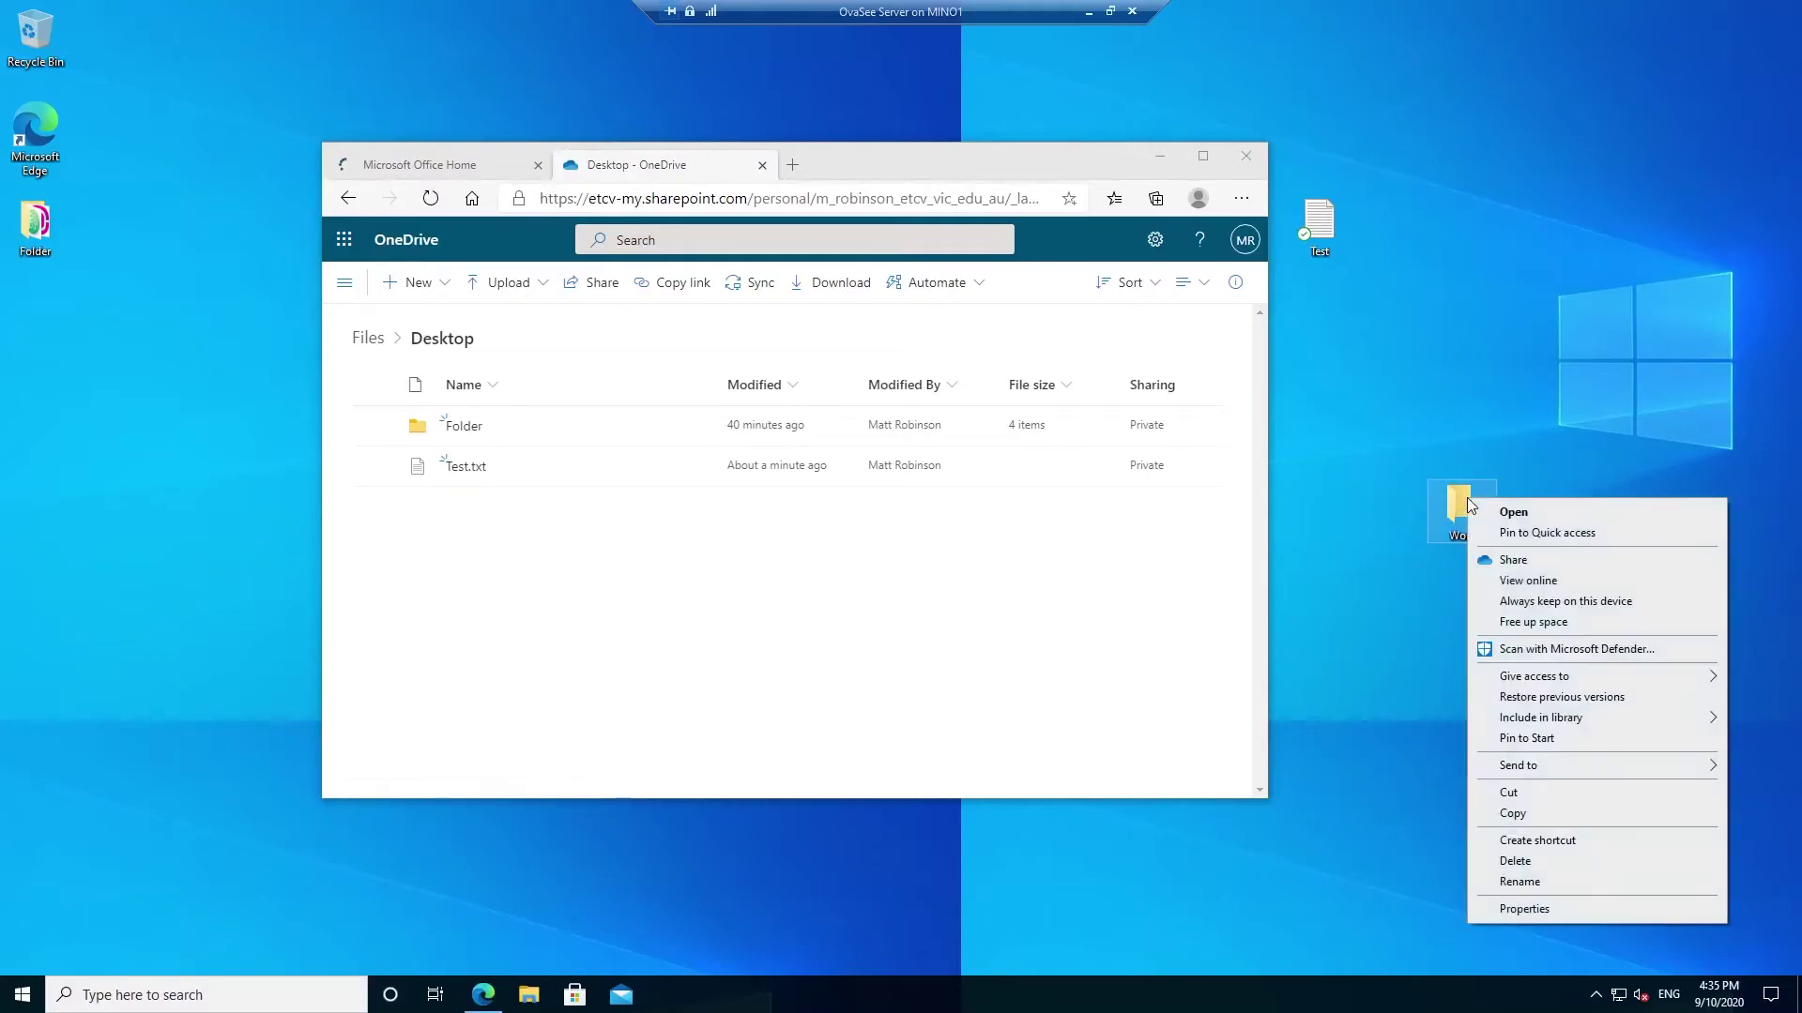
click(1413, 583)
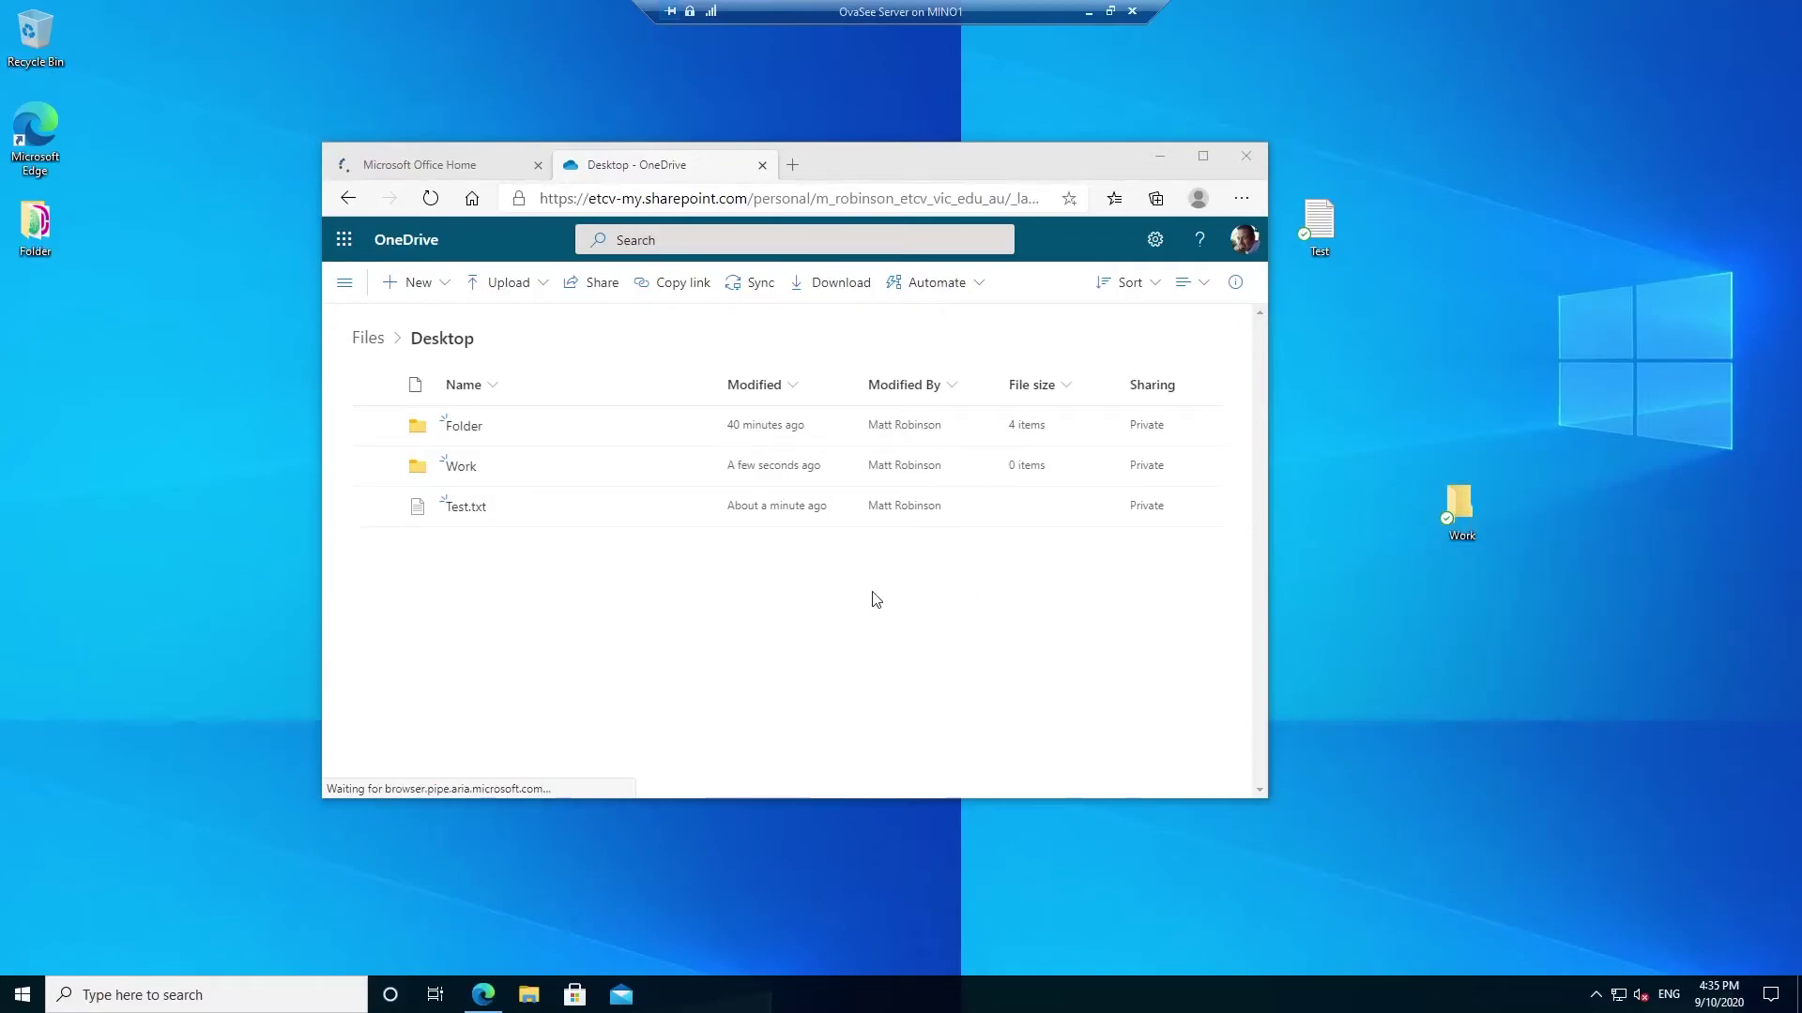
click(461, 468)
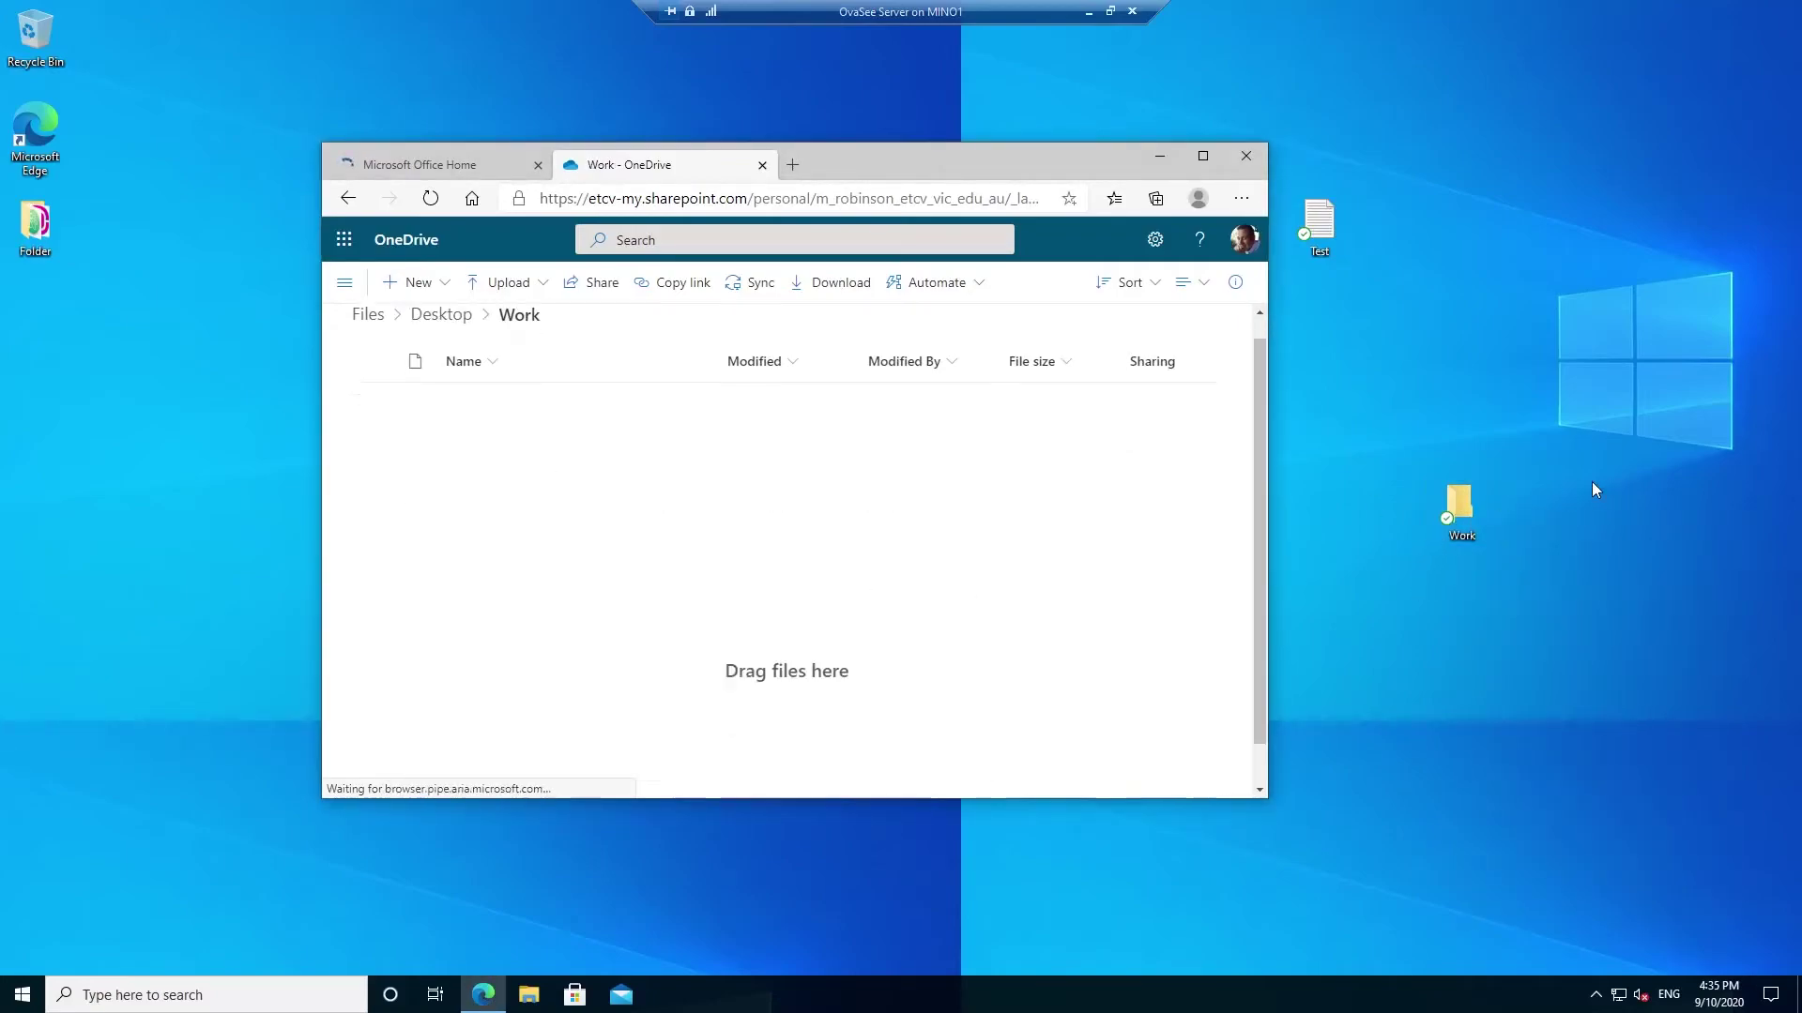
- Create a new text document inside the desktop Work folder
double_click(1460, 519)
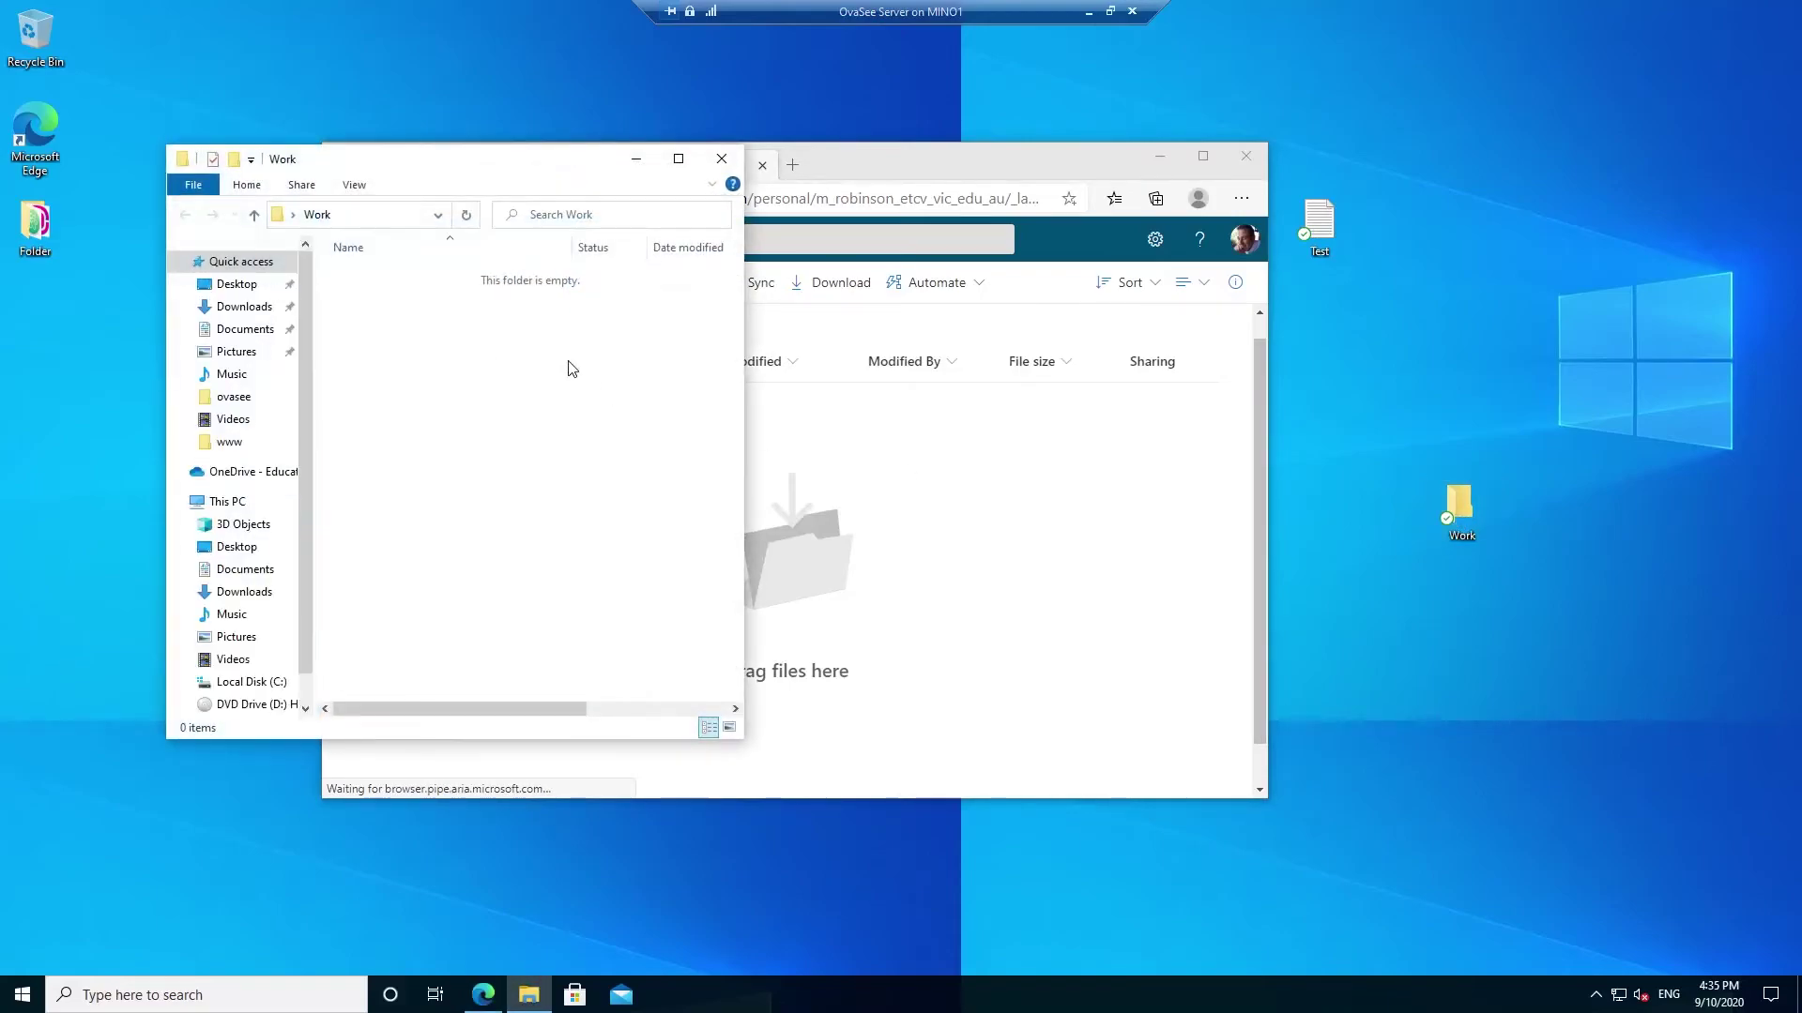
right_click(568, 366)
click(612, 675)
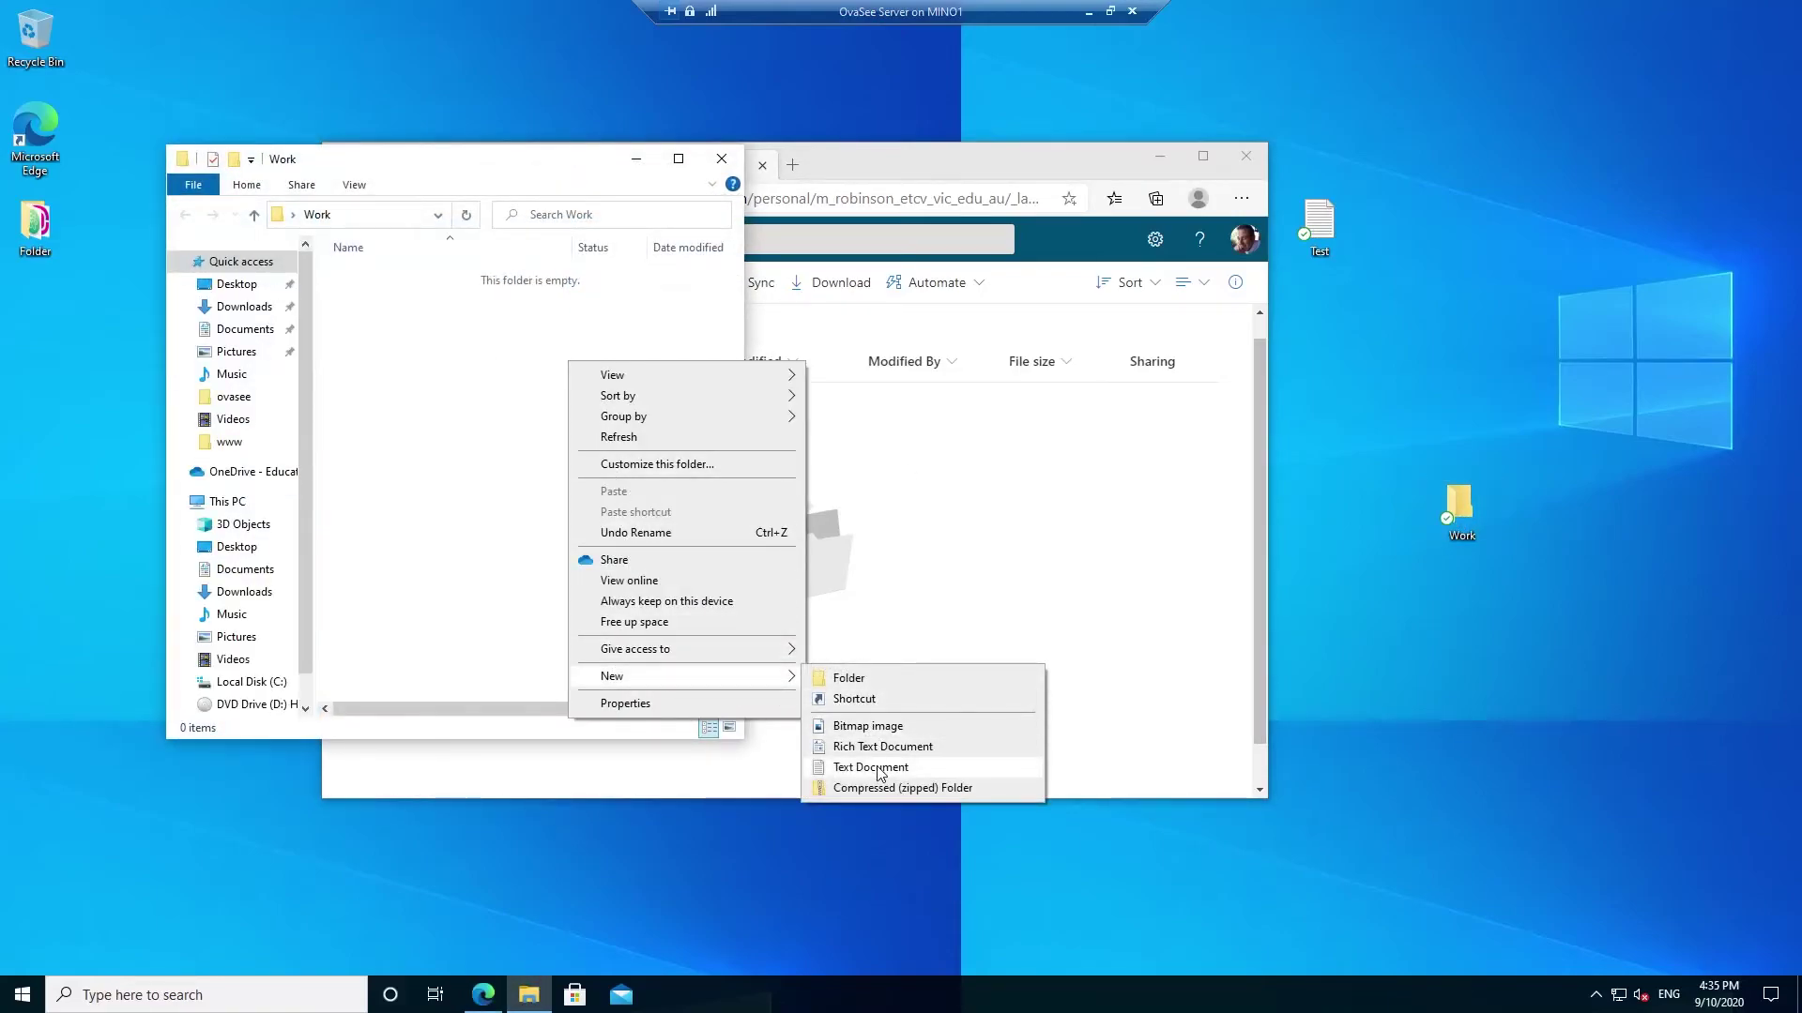
click(878, 767)
- Confirm the new file appears in OneDrive web's Work folder, then return to Desktop online
click(935, 165)
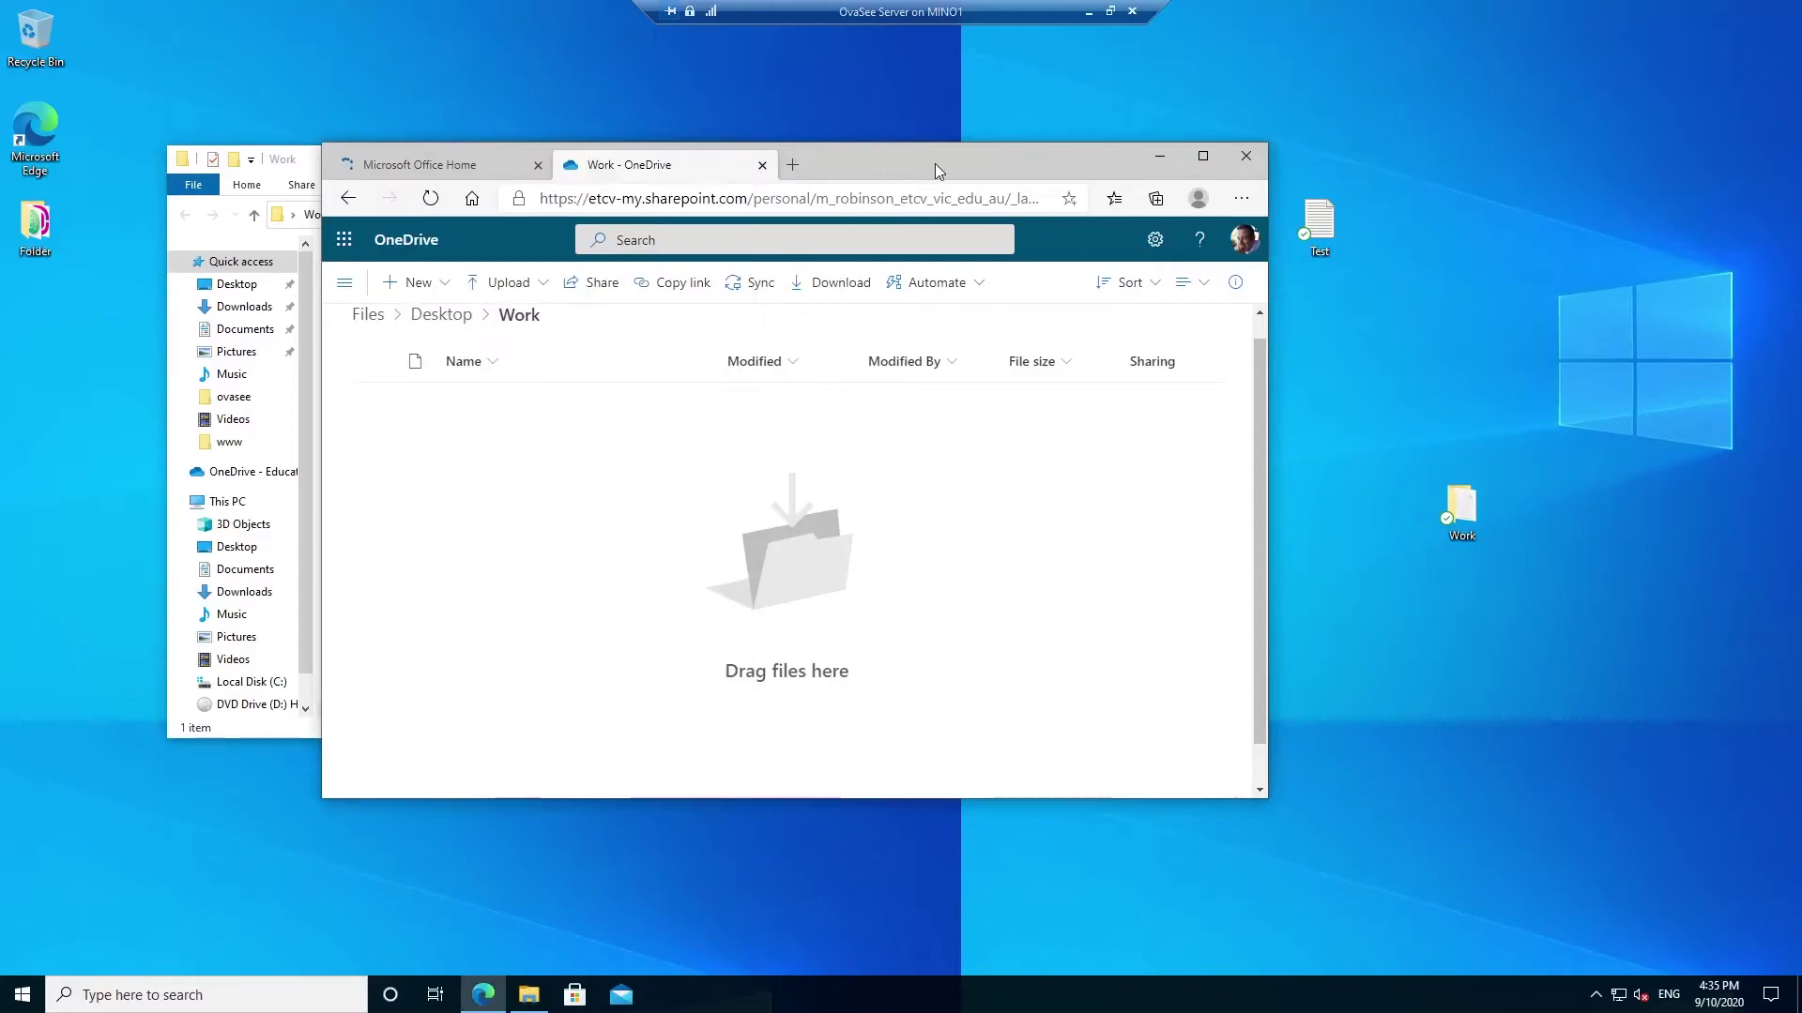
drag(934, 165, 1230, 162)
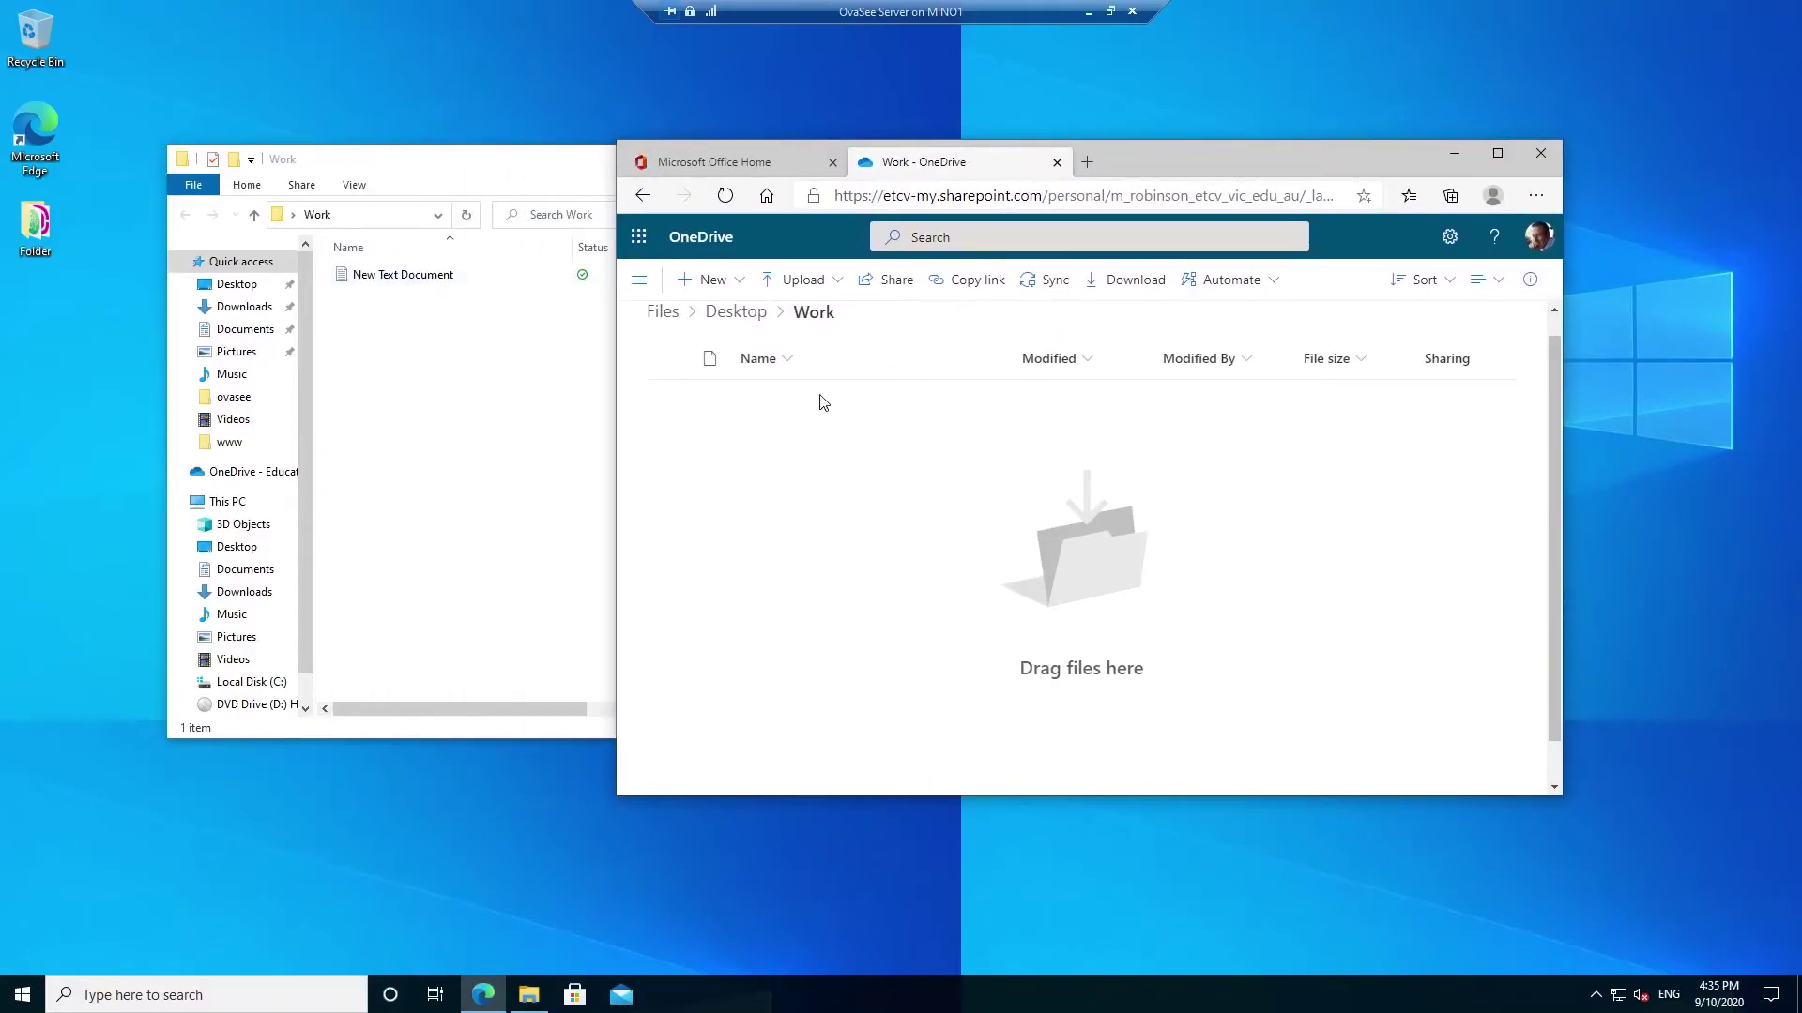
click(736, 312)
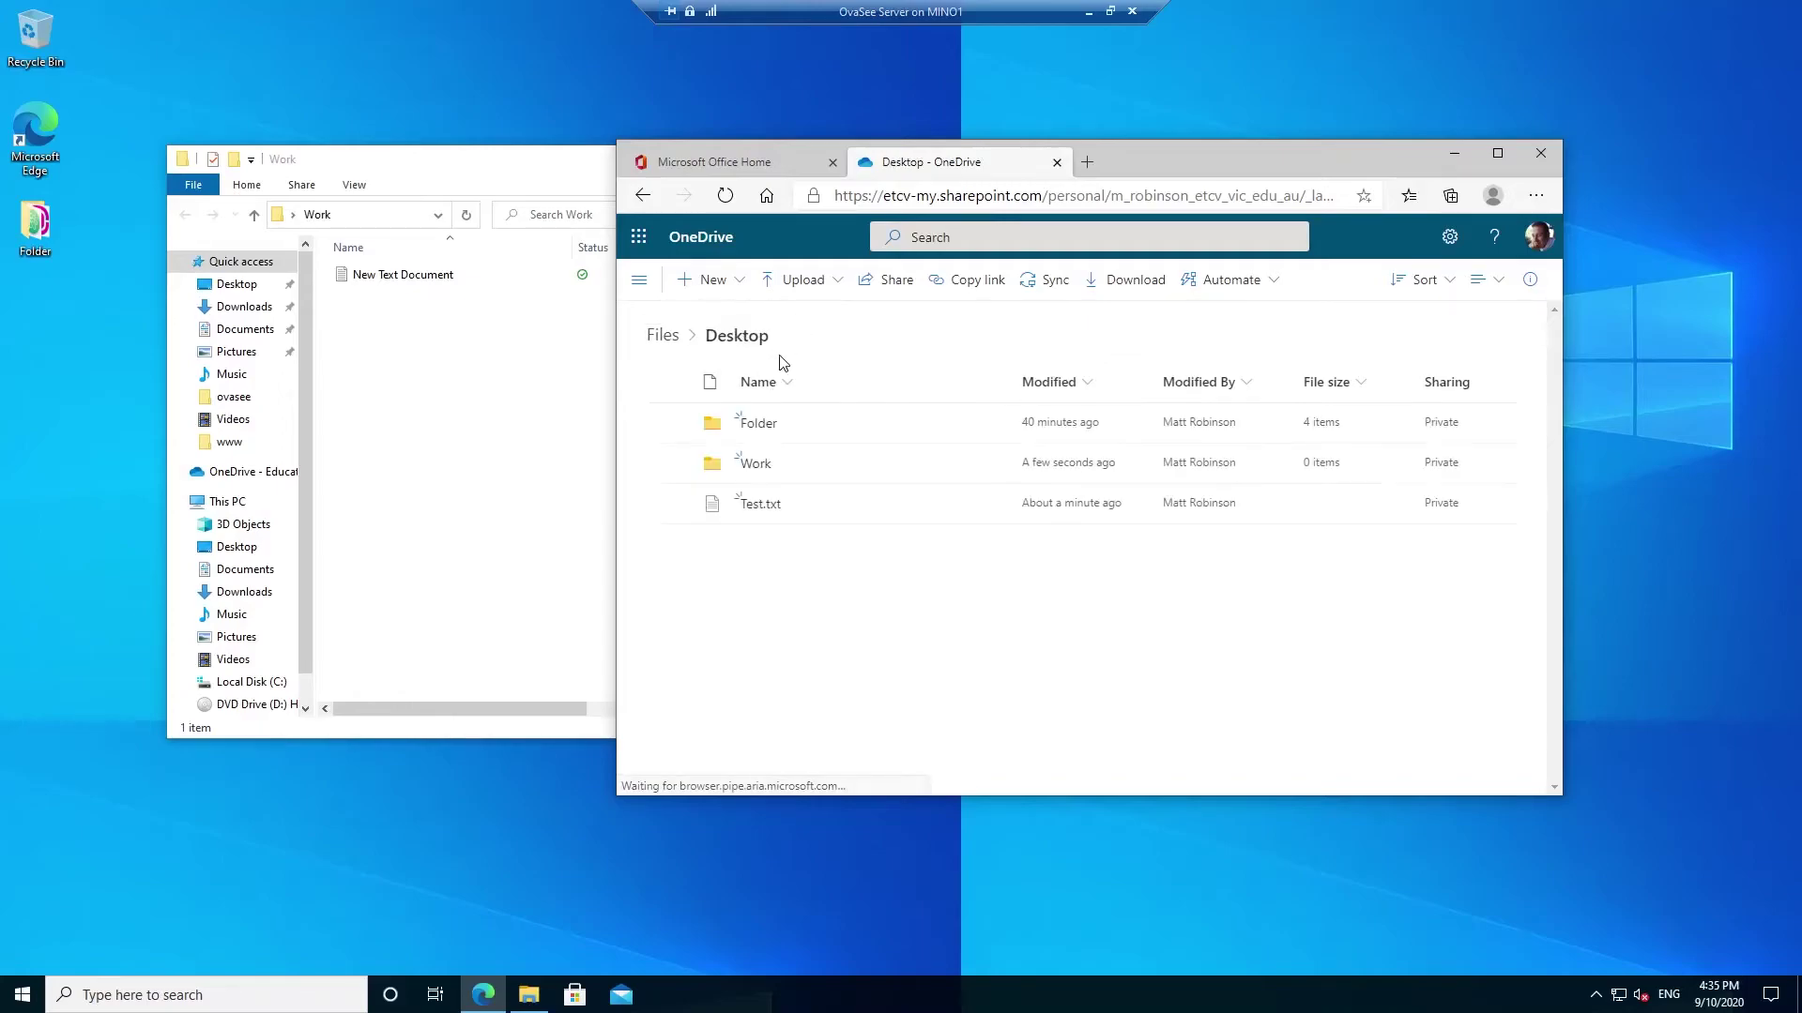
click(756, 464)
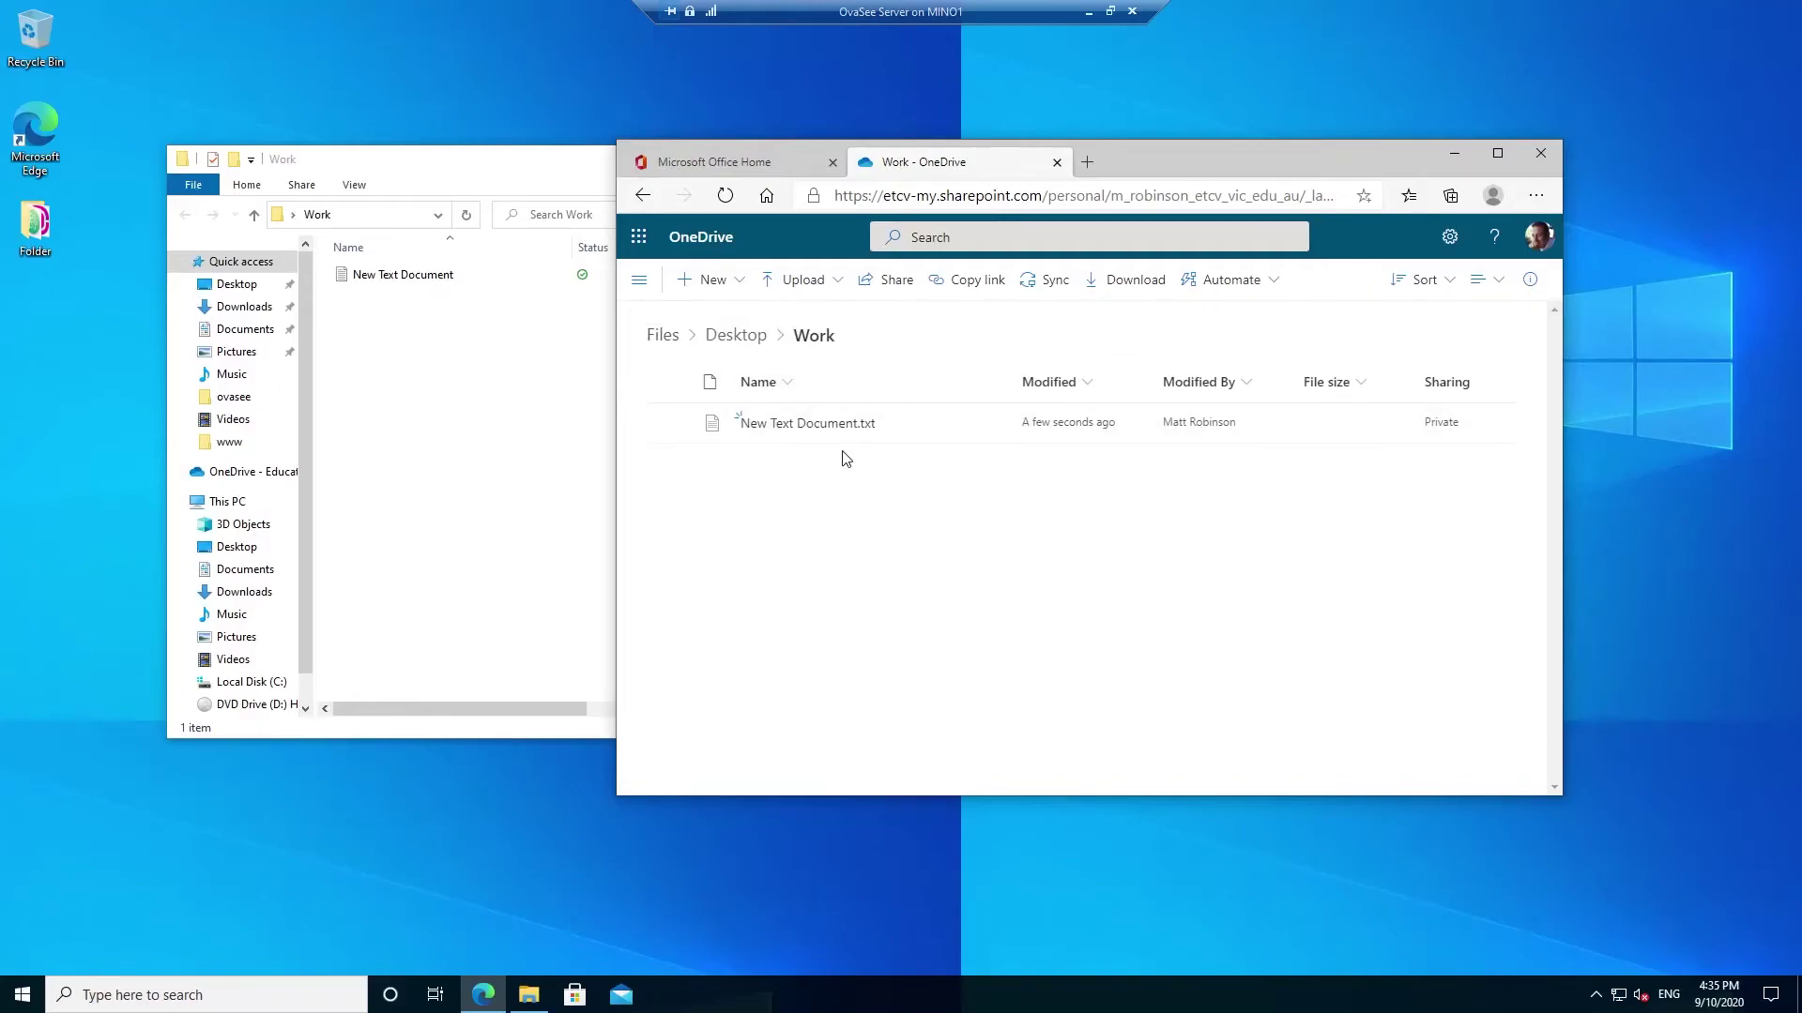
click(735, 341)
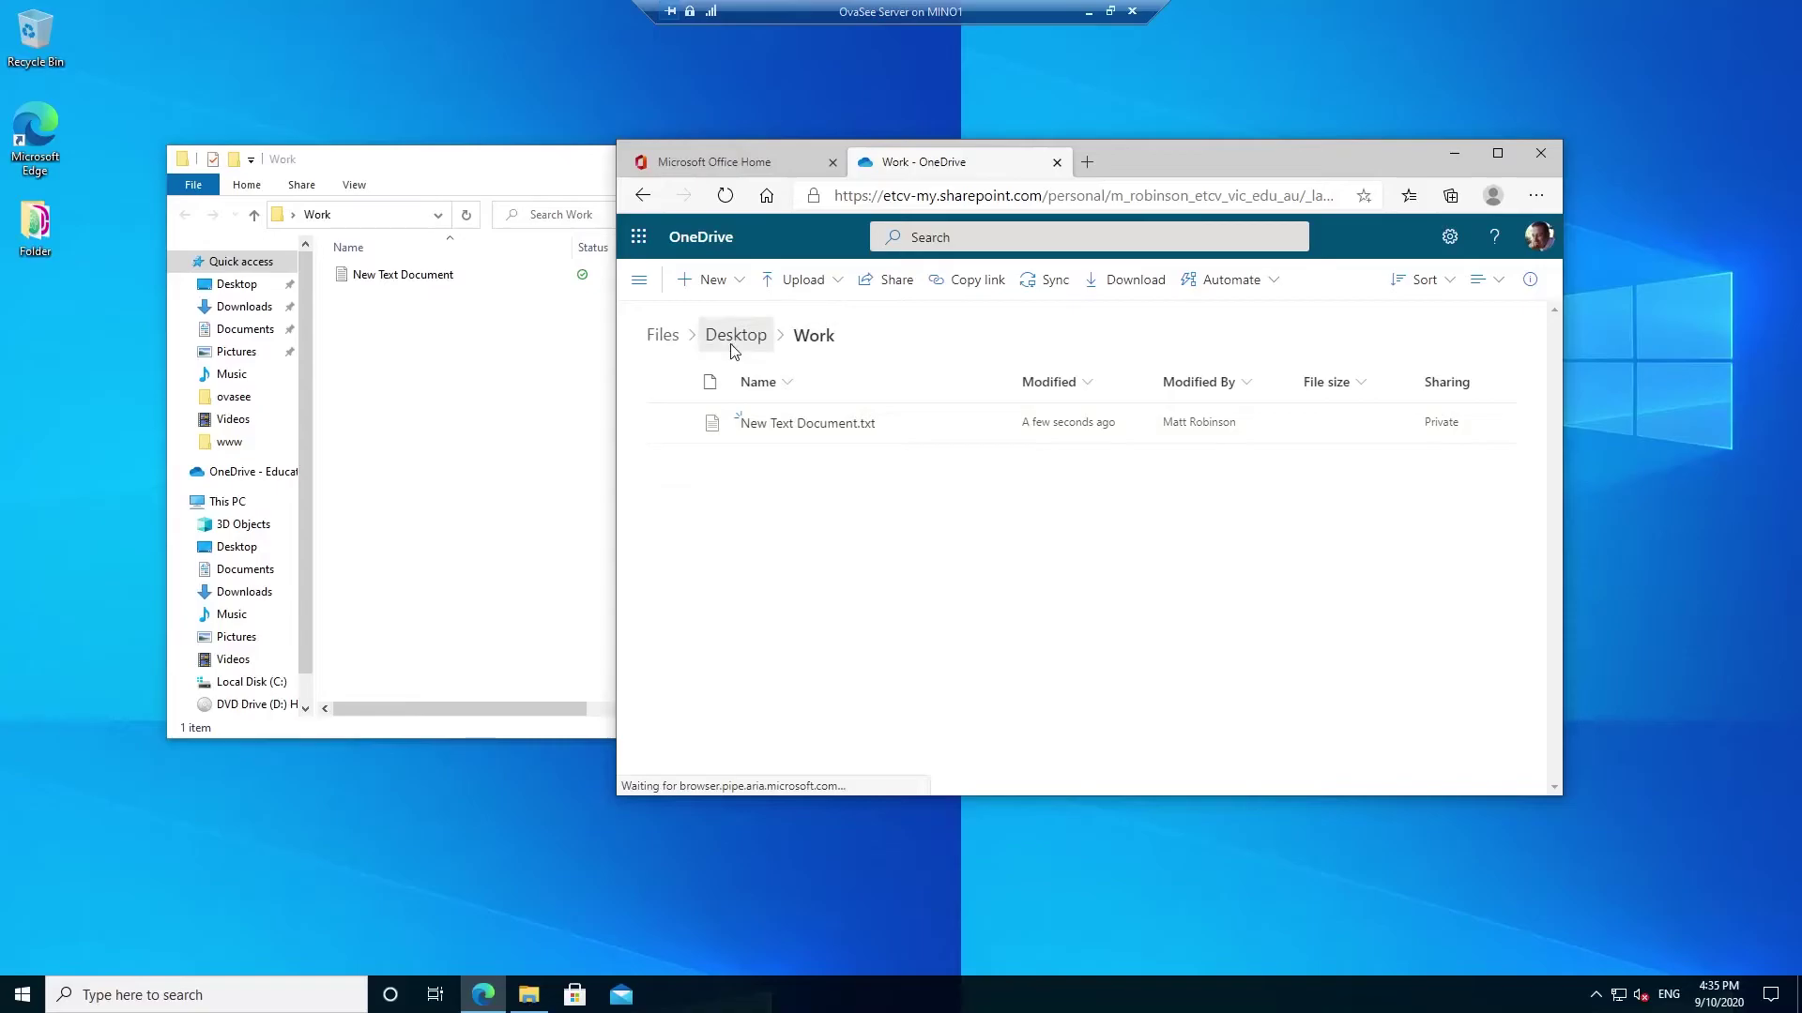
drag(1199, 166, 1023, 195)
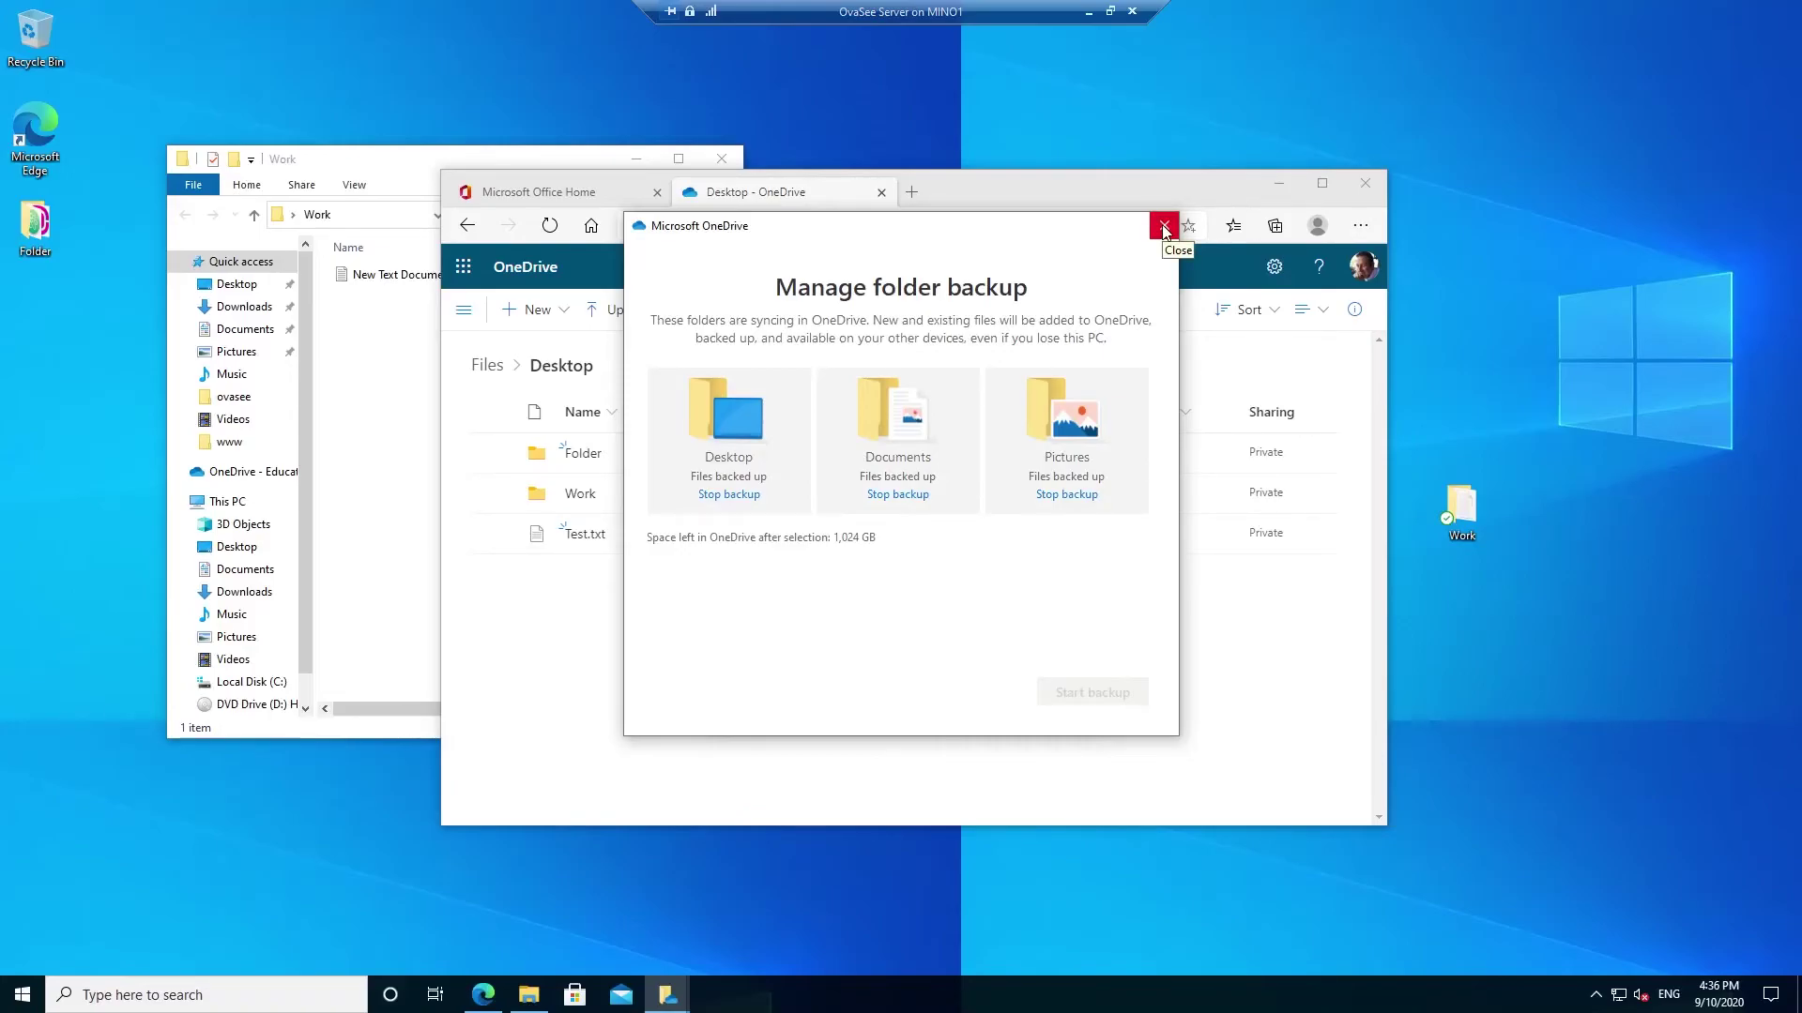
click(1164, 228)
- Open Test.txt from the OneDrive web Desktop folder in the online Text Editor
click(977, 711)
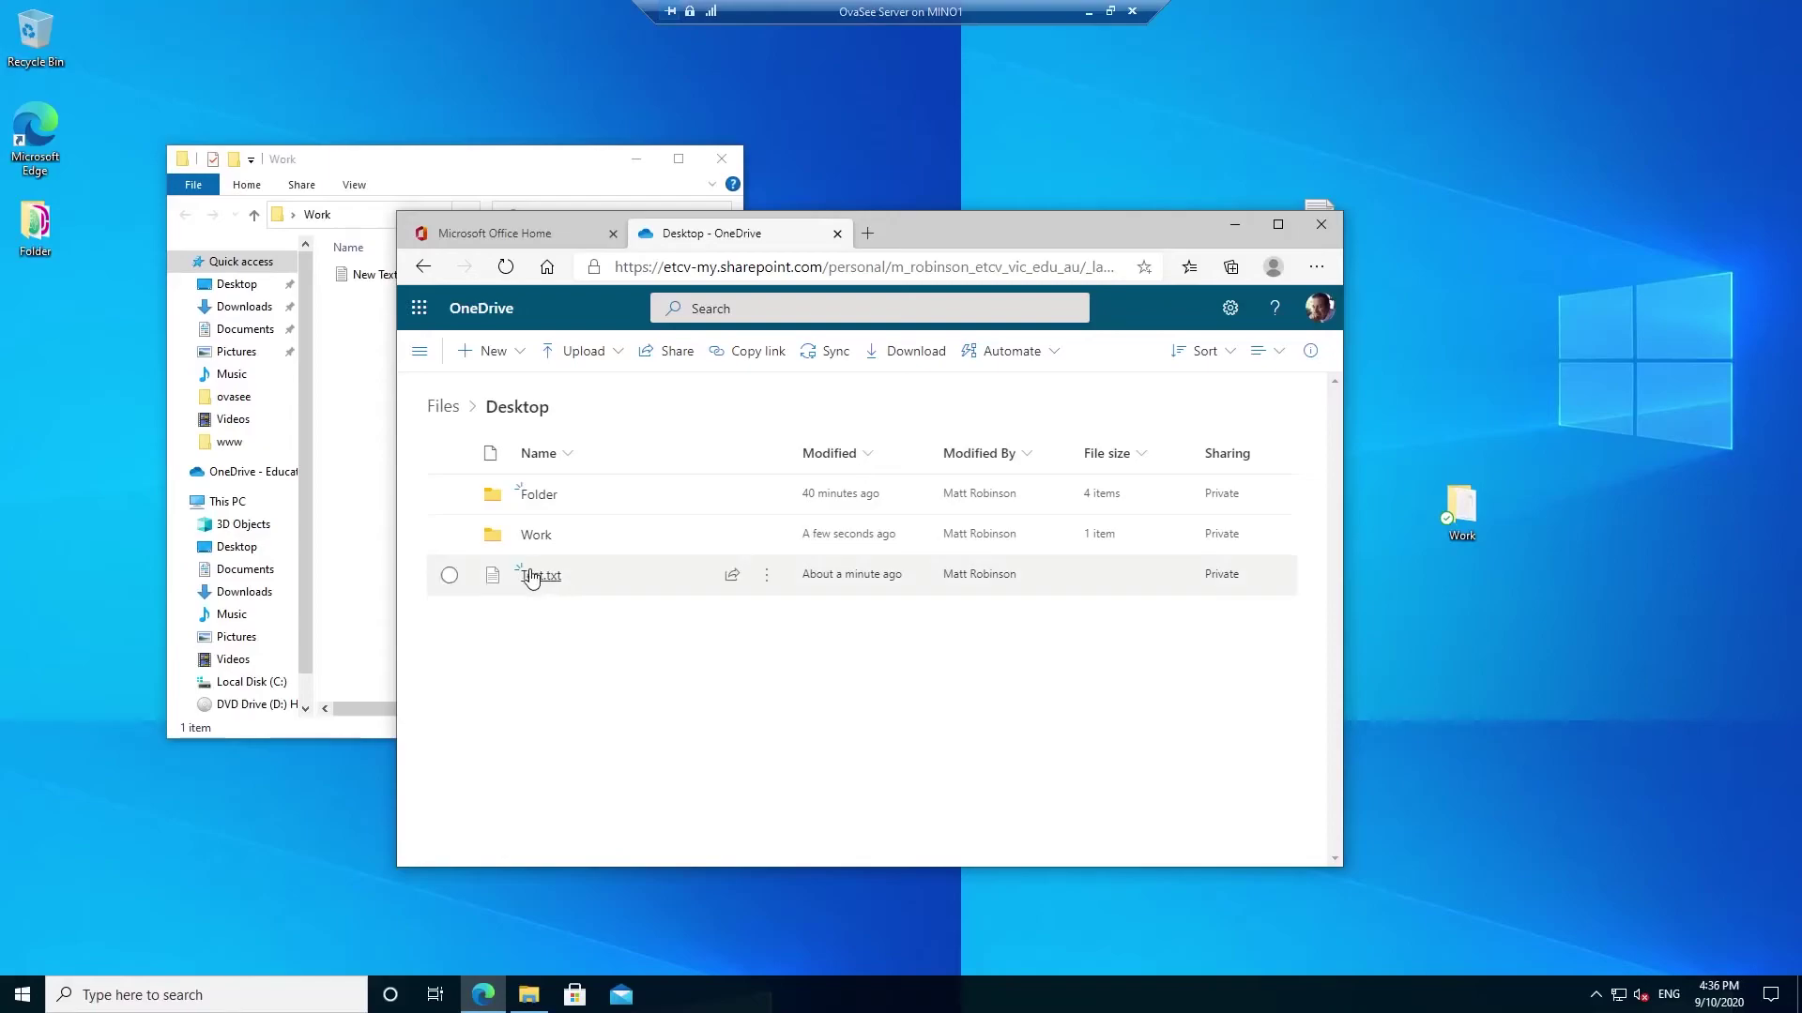
mouse_move(537, 580)
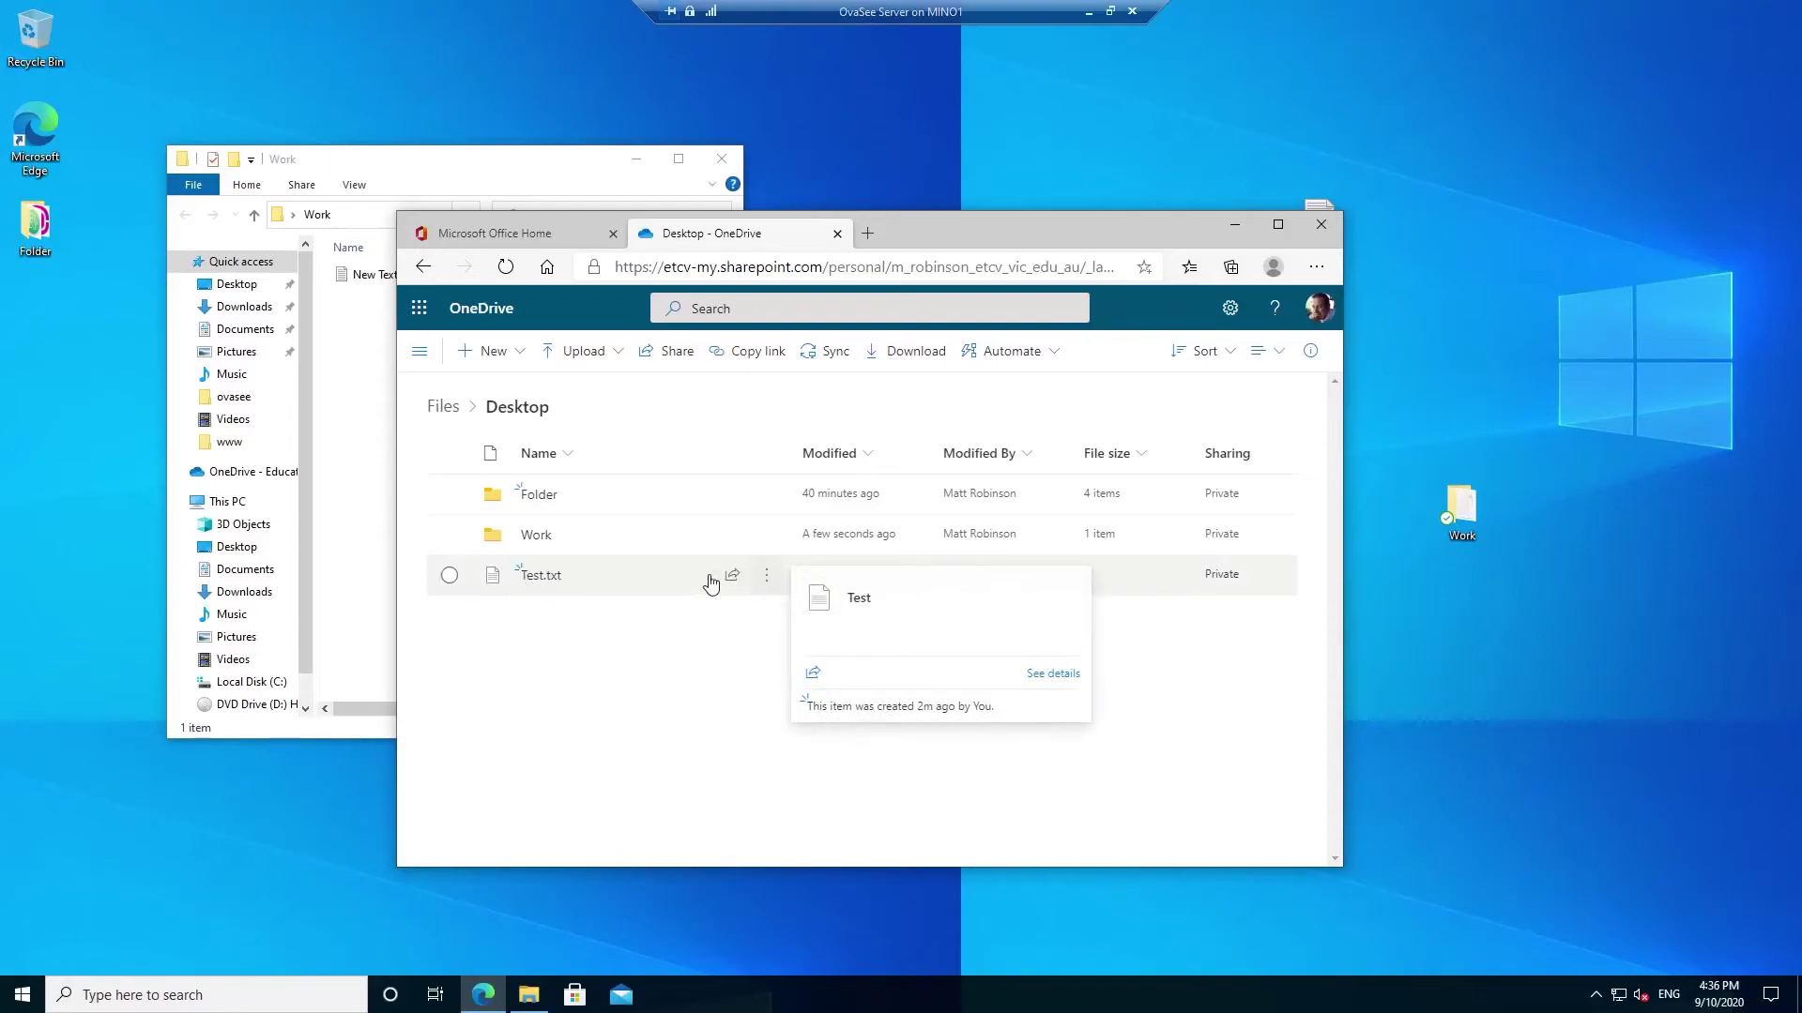
click(537, 577)
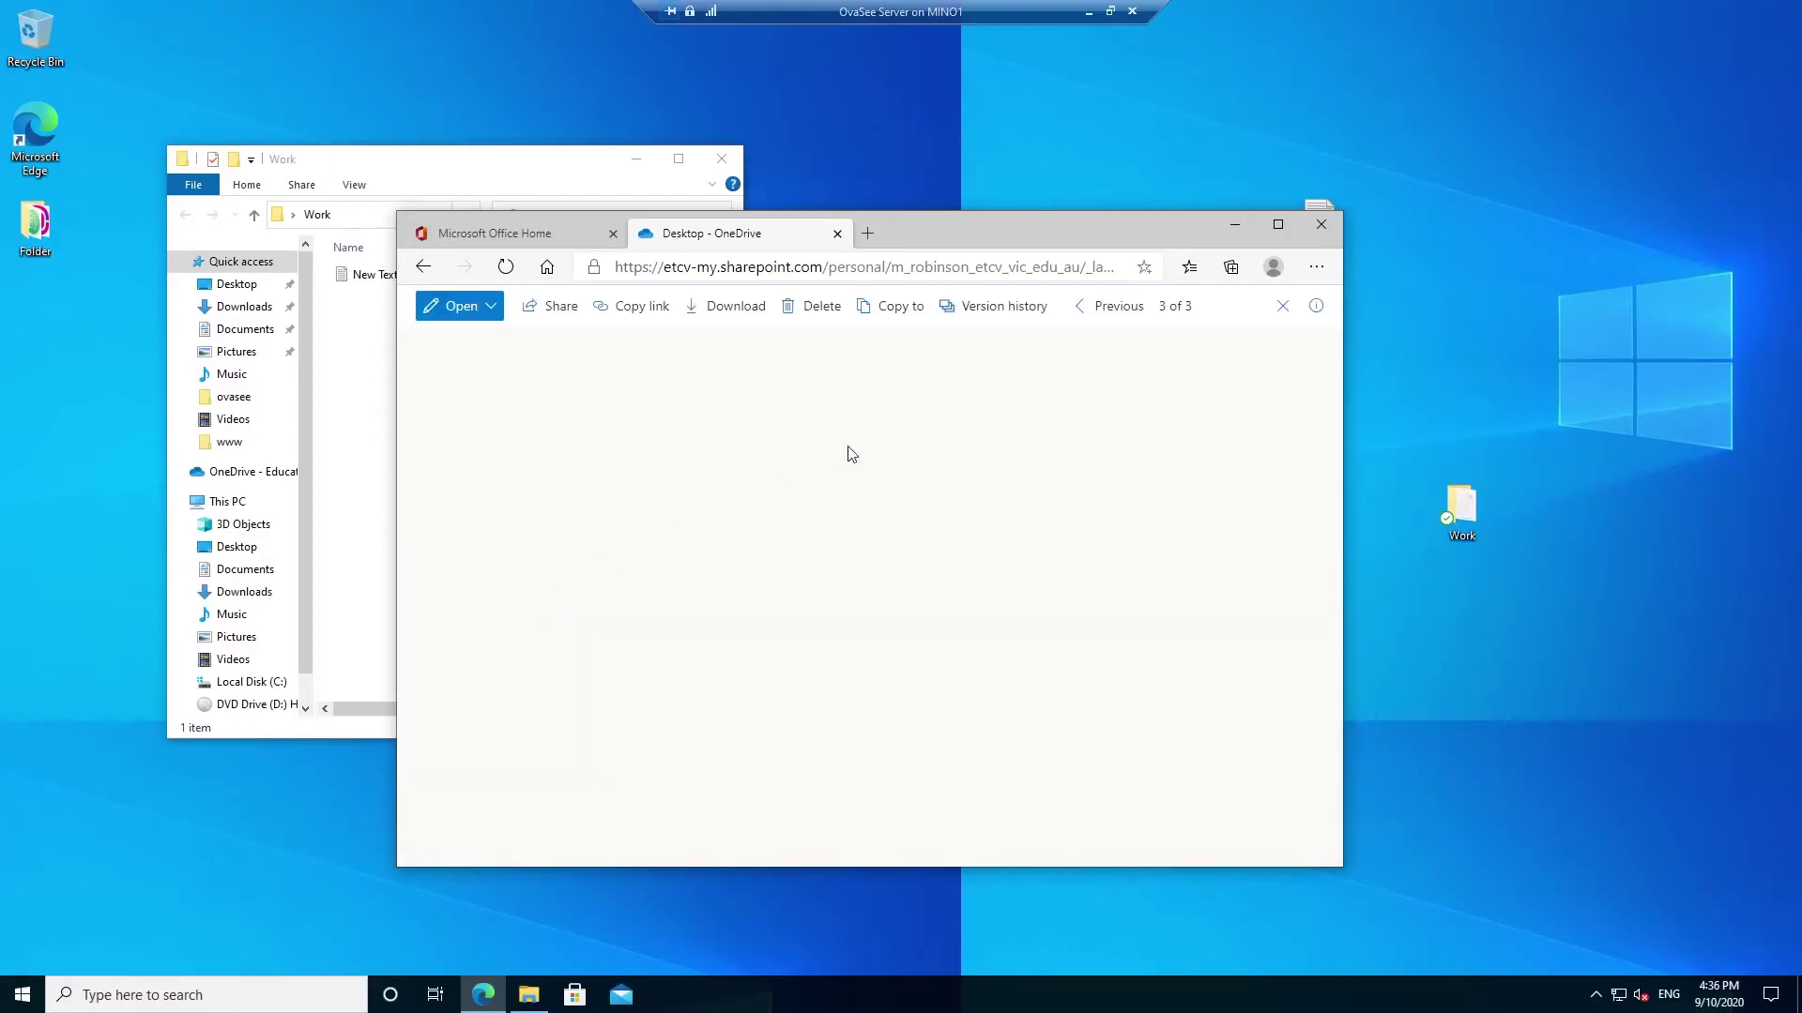
click(486, 310)
click(488, 336)
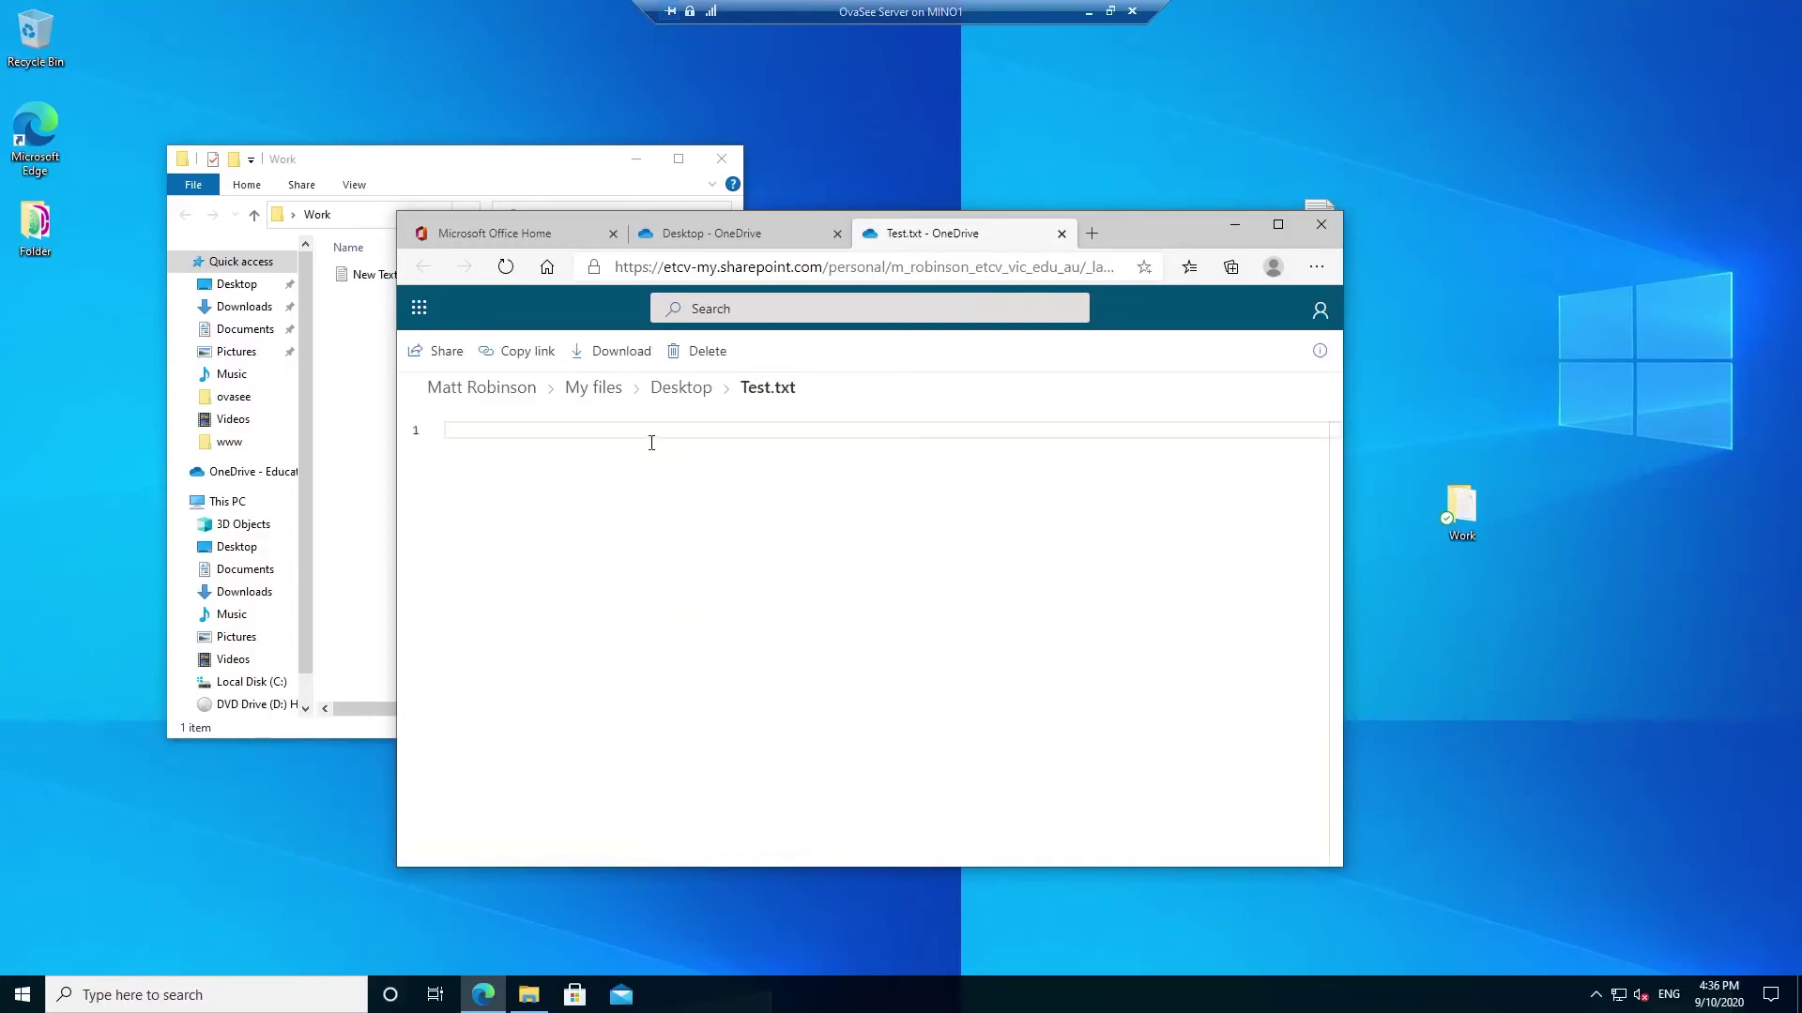
- Type 'asdfasd' on line 1 of Test.txt, save it, and close the editor
text(asdfasdfasdfasdfsdf)
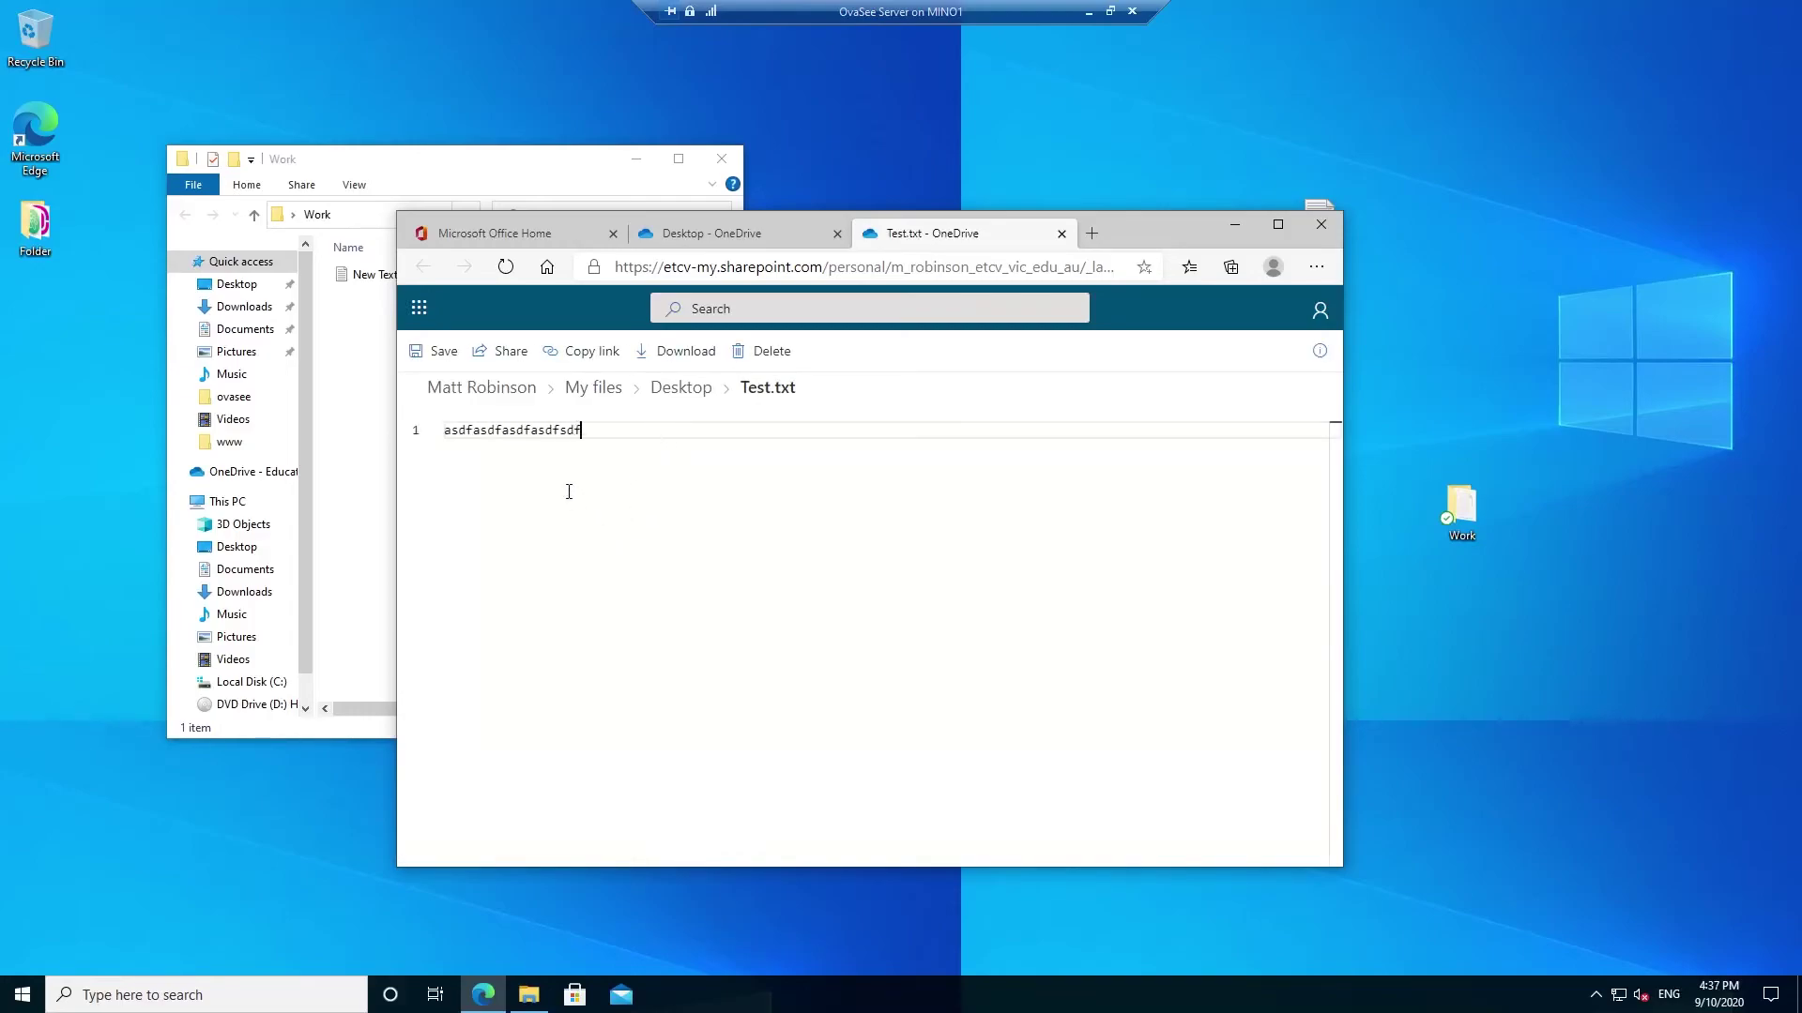
click(416, 351)
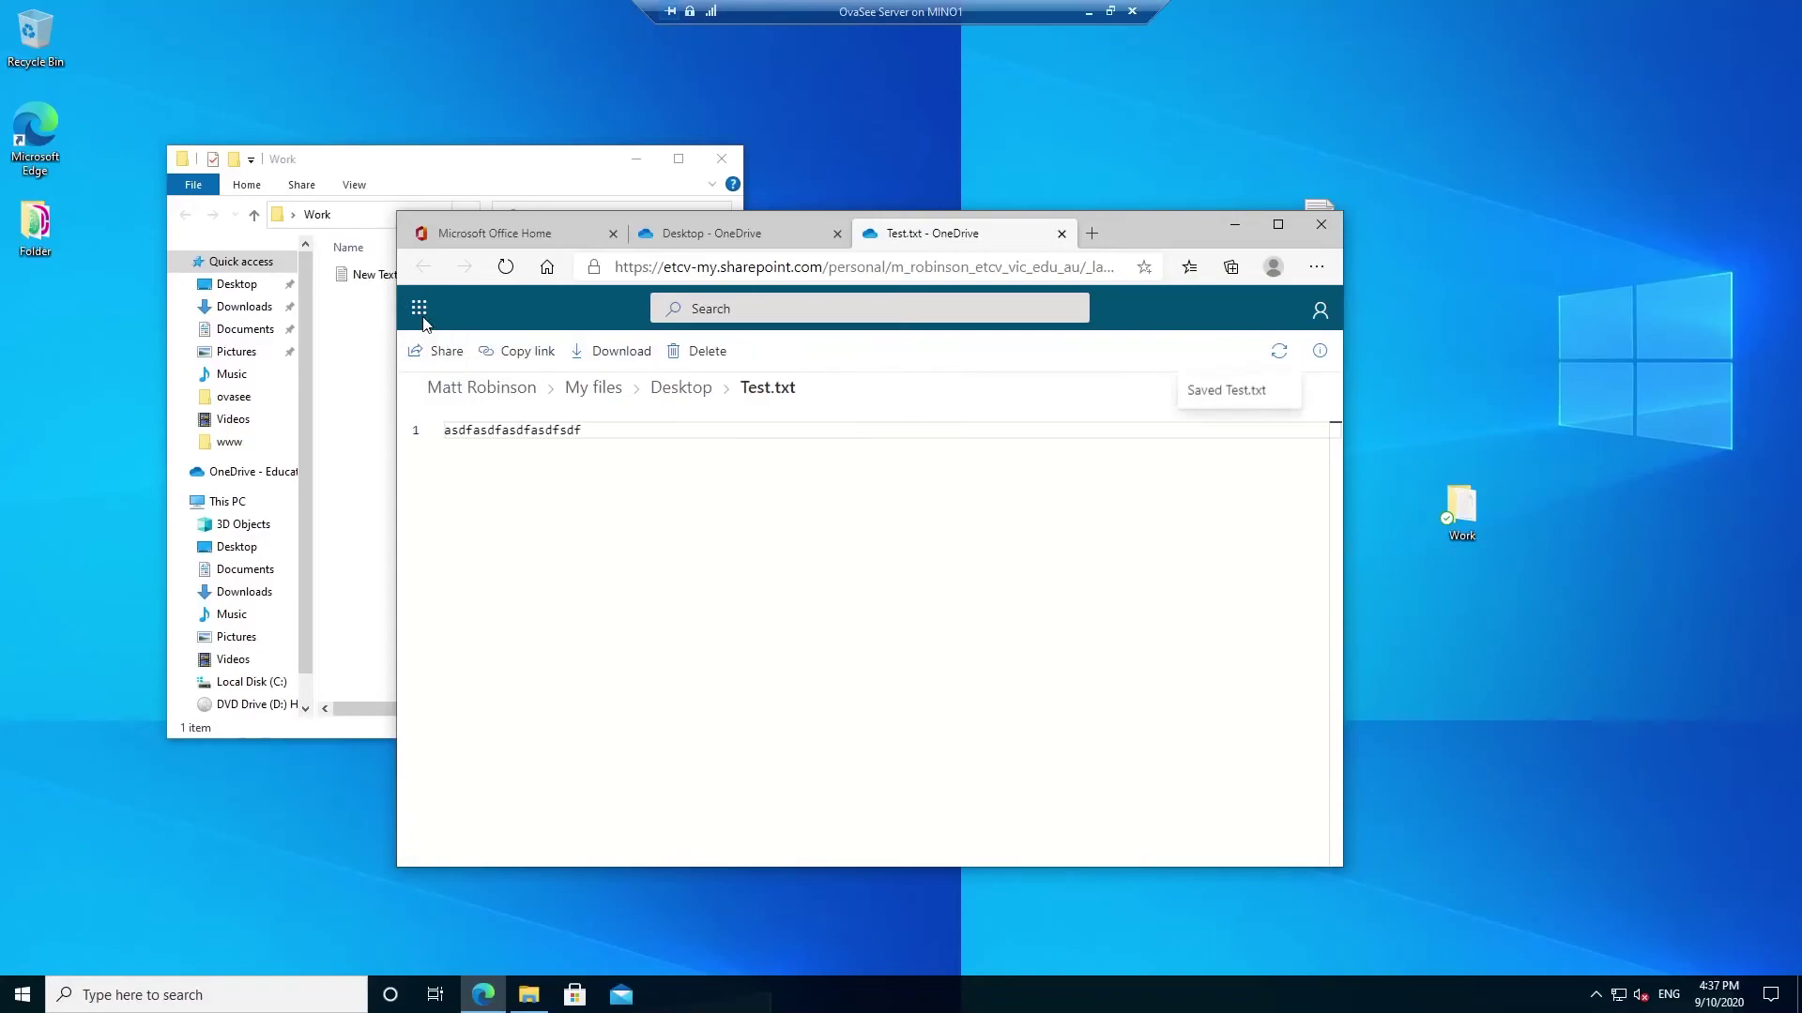
click(1061, 234)
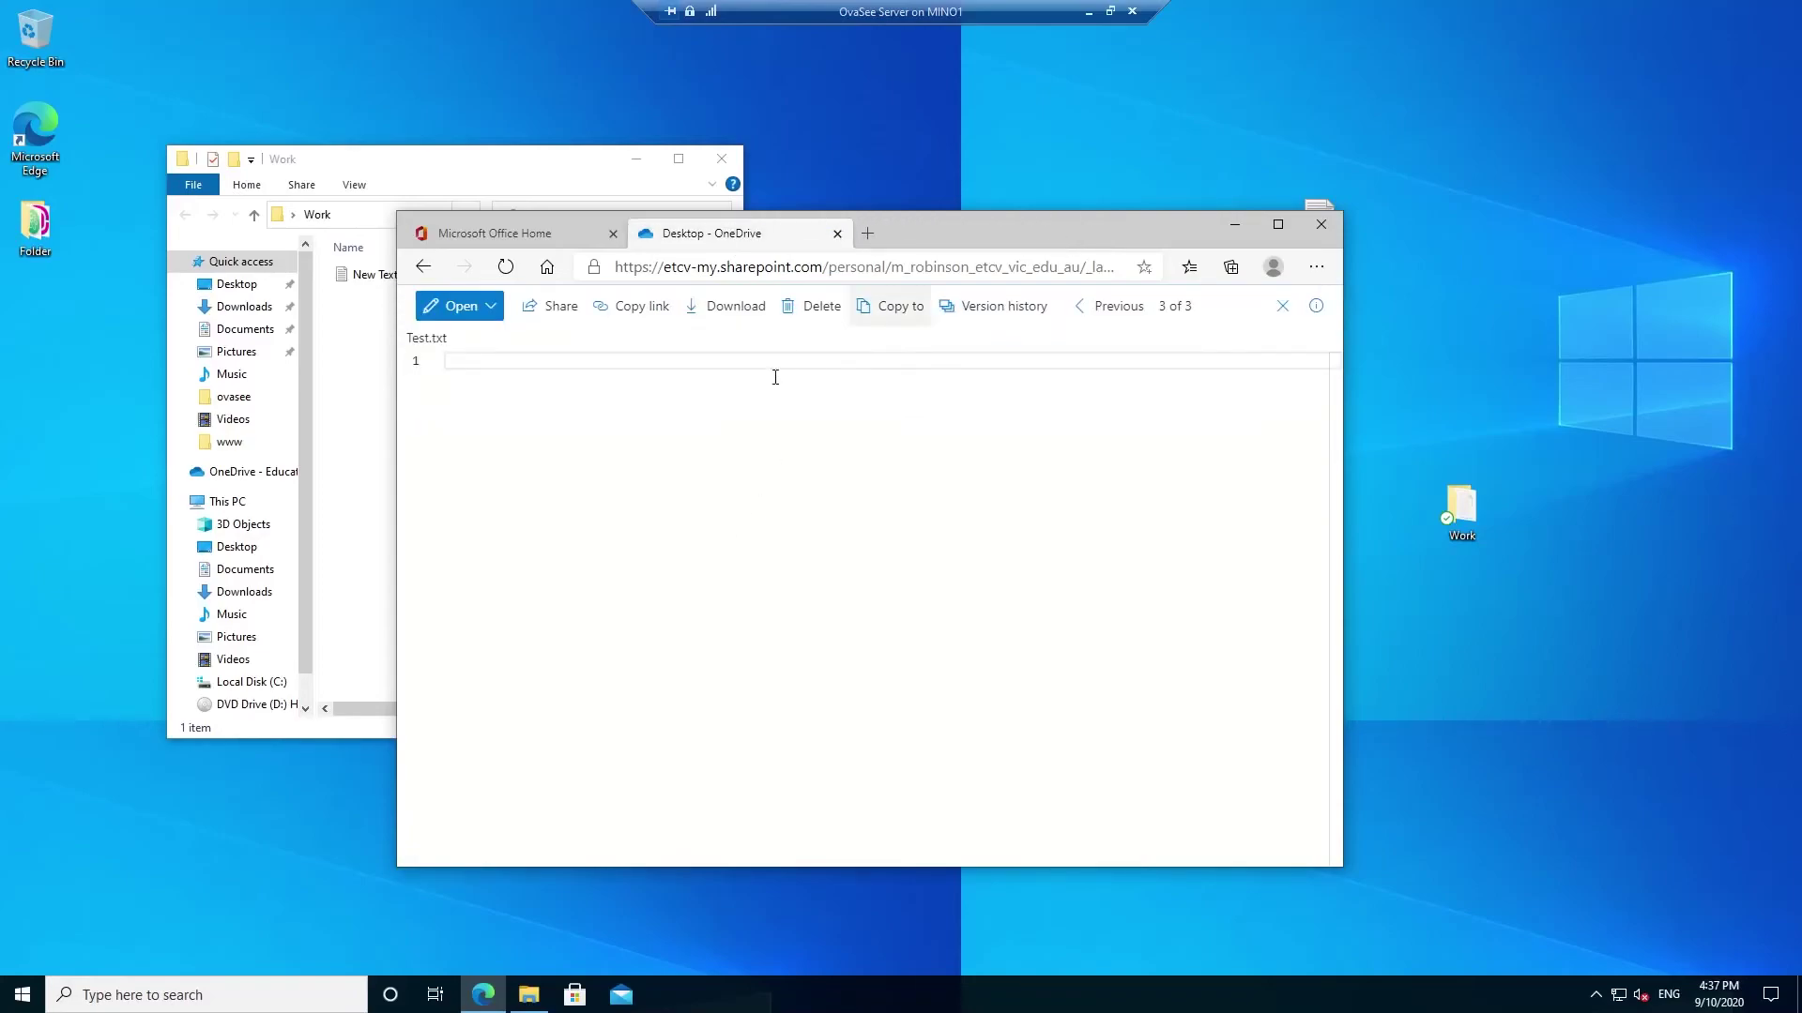
- Show the version history of Test.txt from the Desktop file list
click(422, 270)
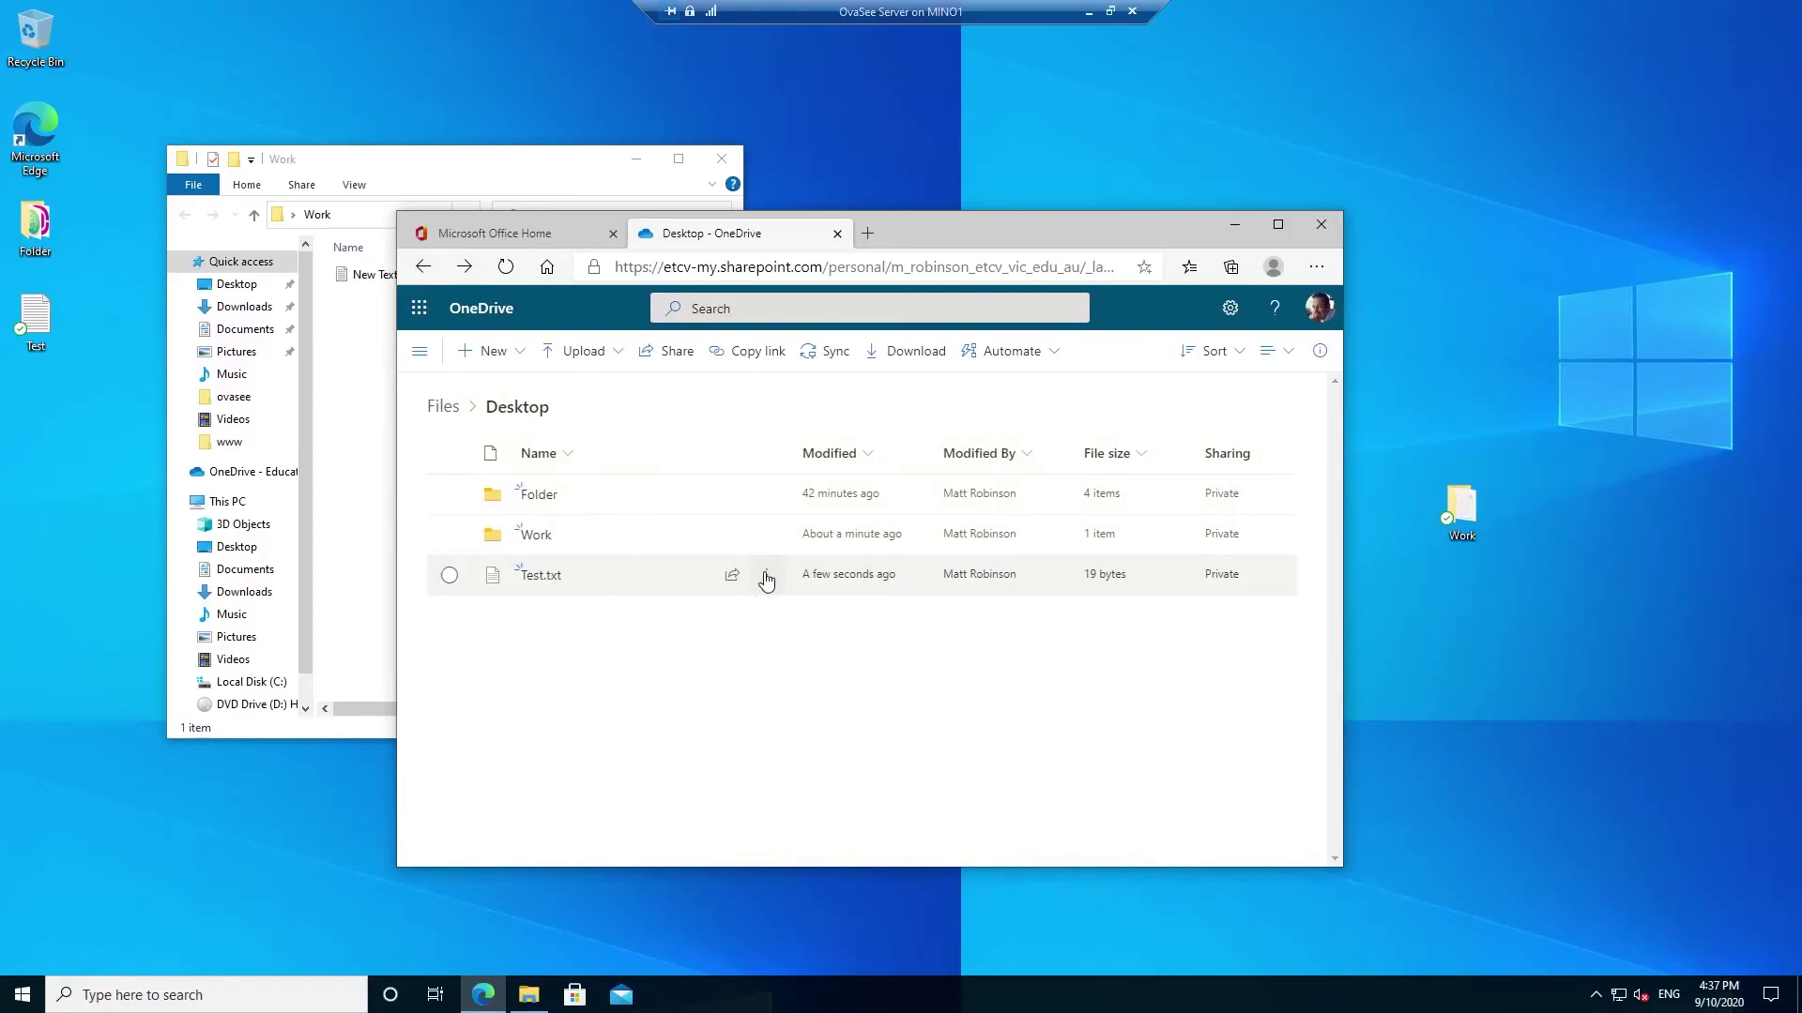
click(766, 576)
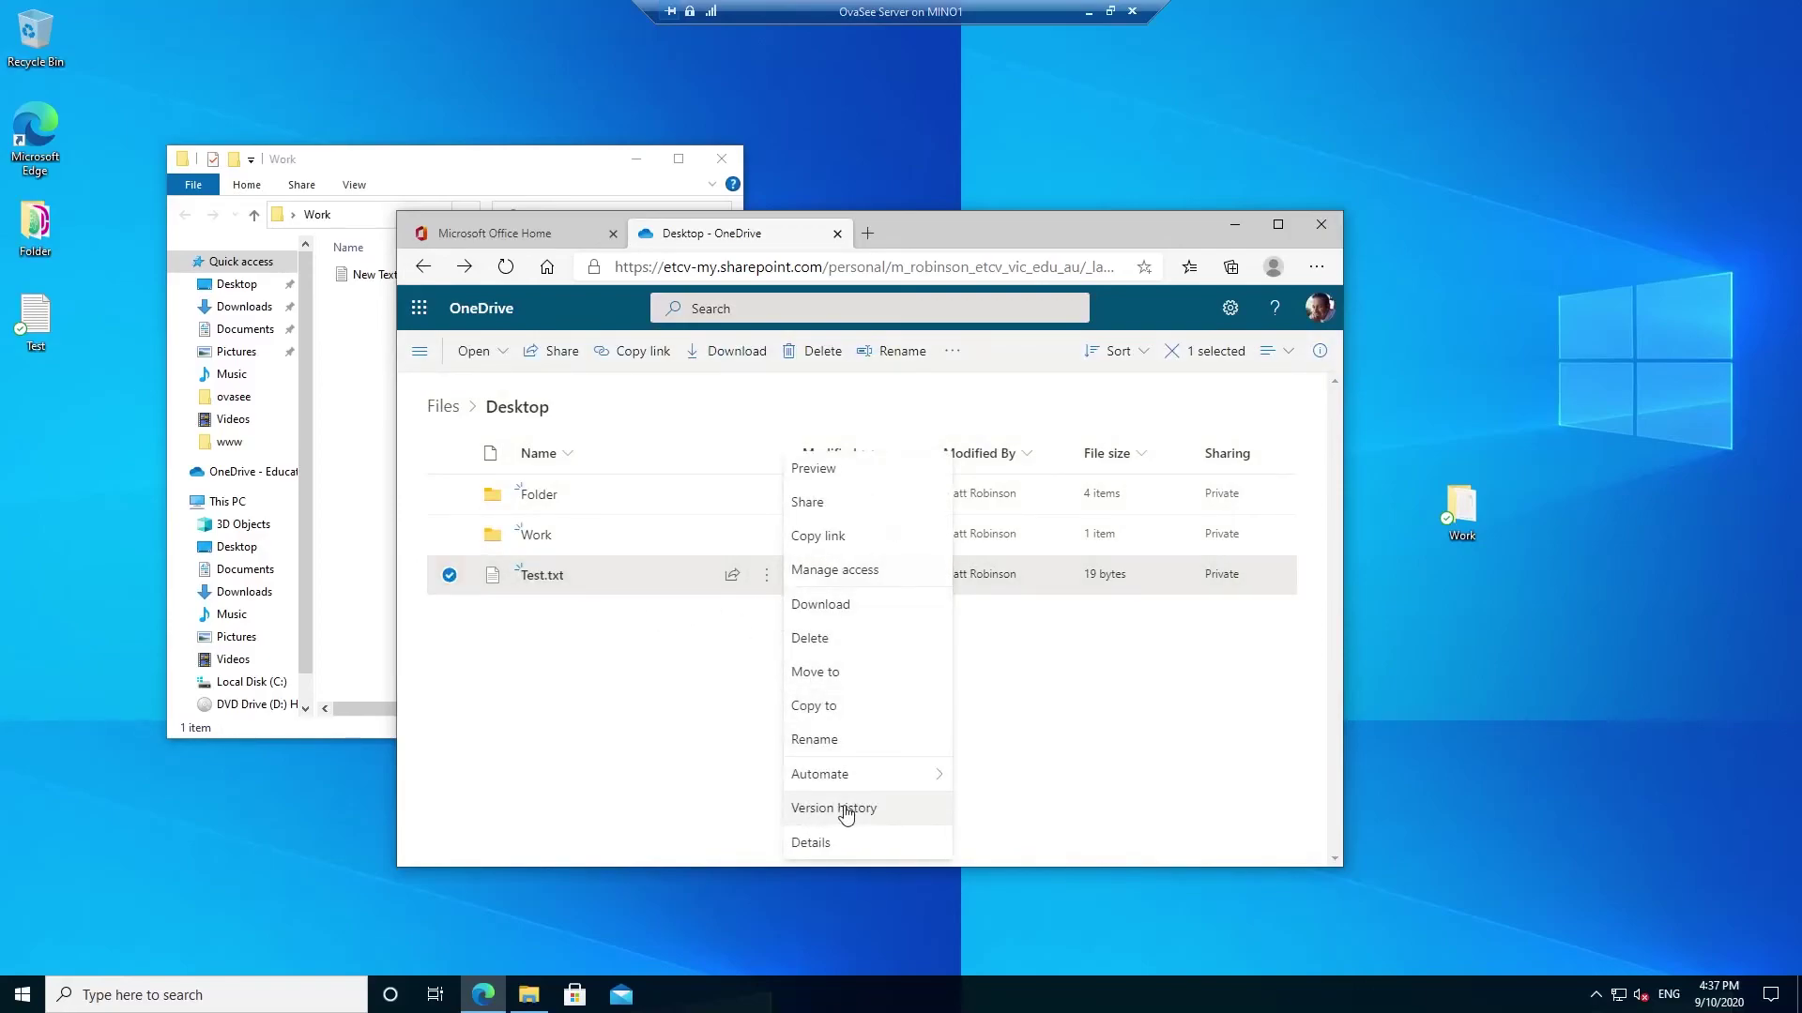
click(834, 809)
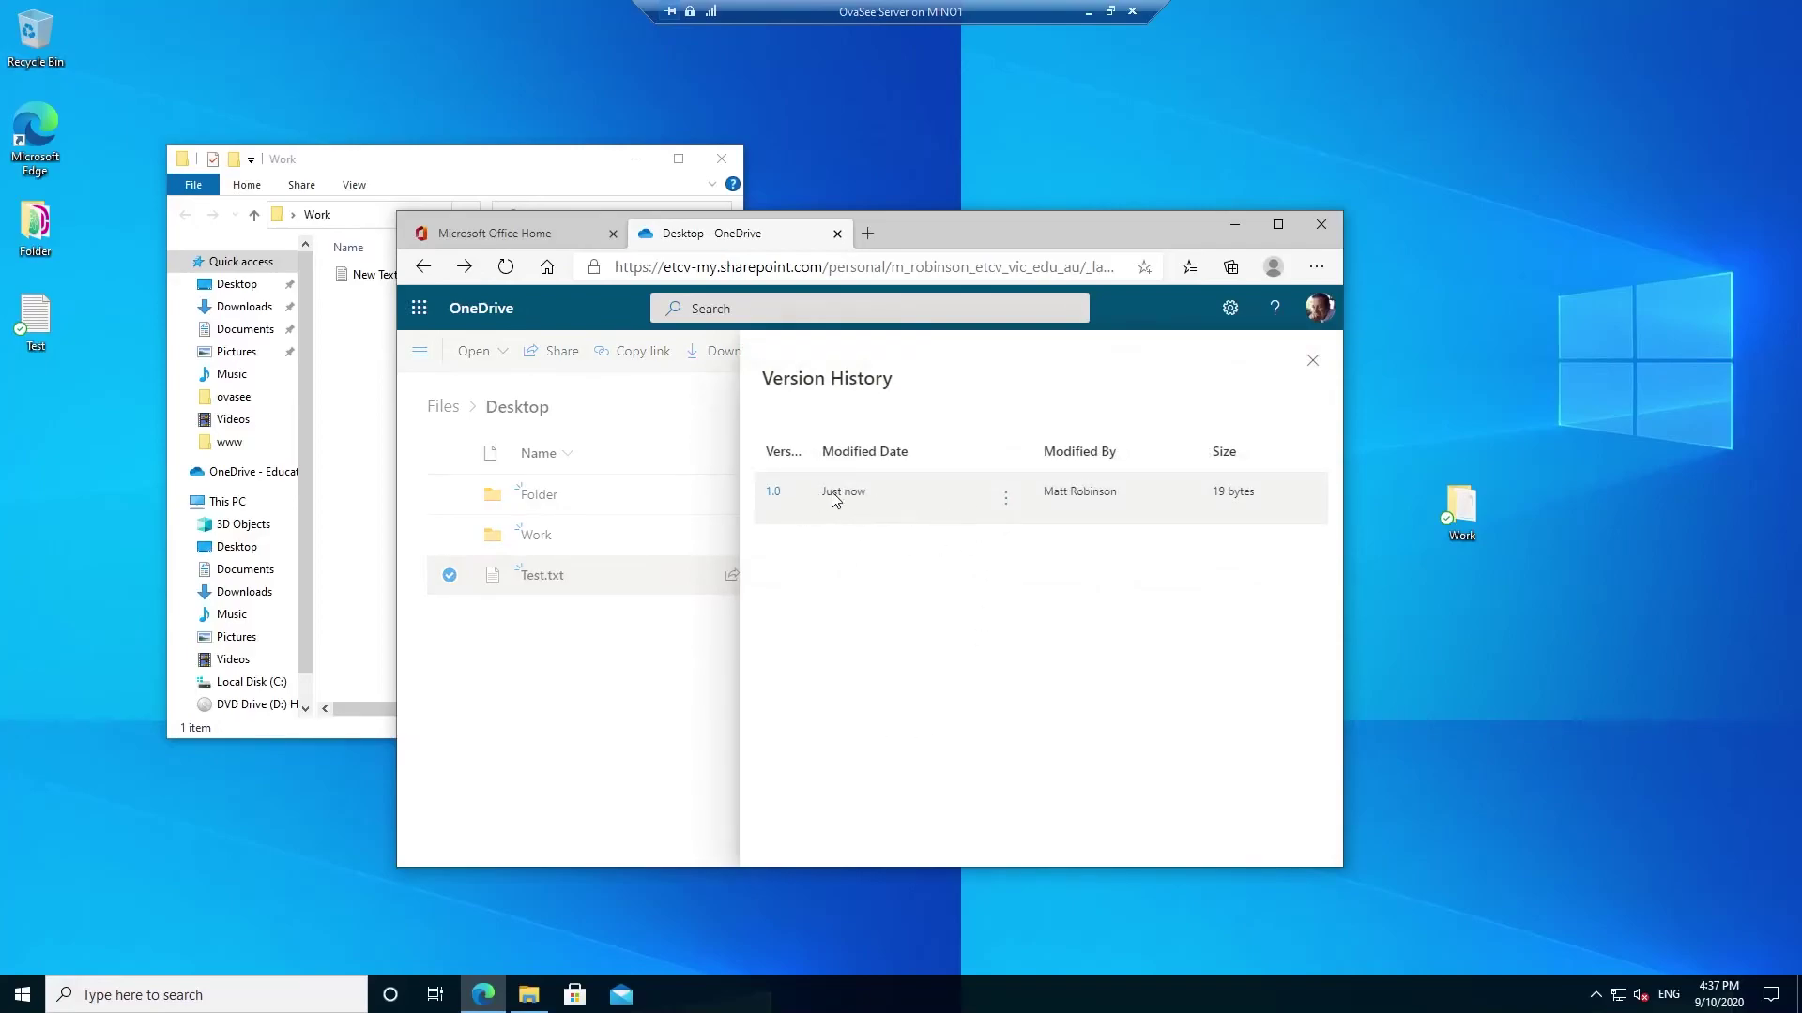
- Open version 1.0 of Test.txt, then return to the Desktop list and its actions menu
click(1008, 505)
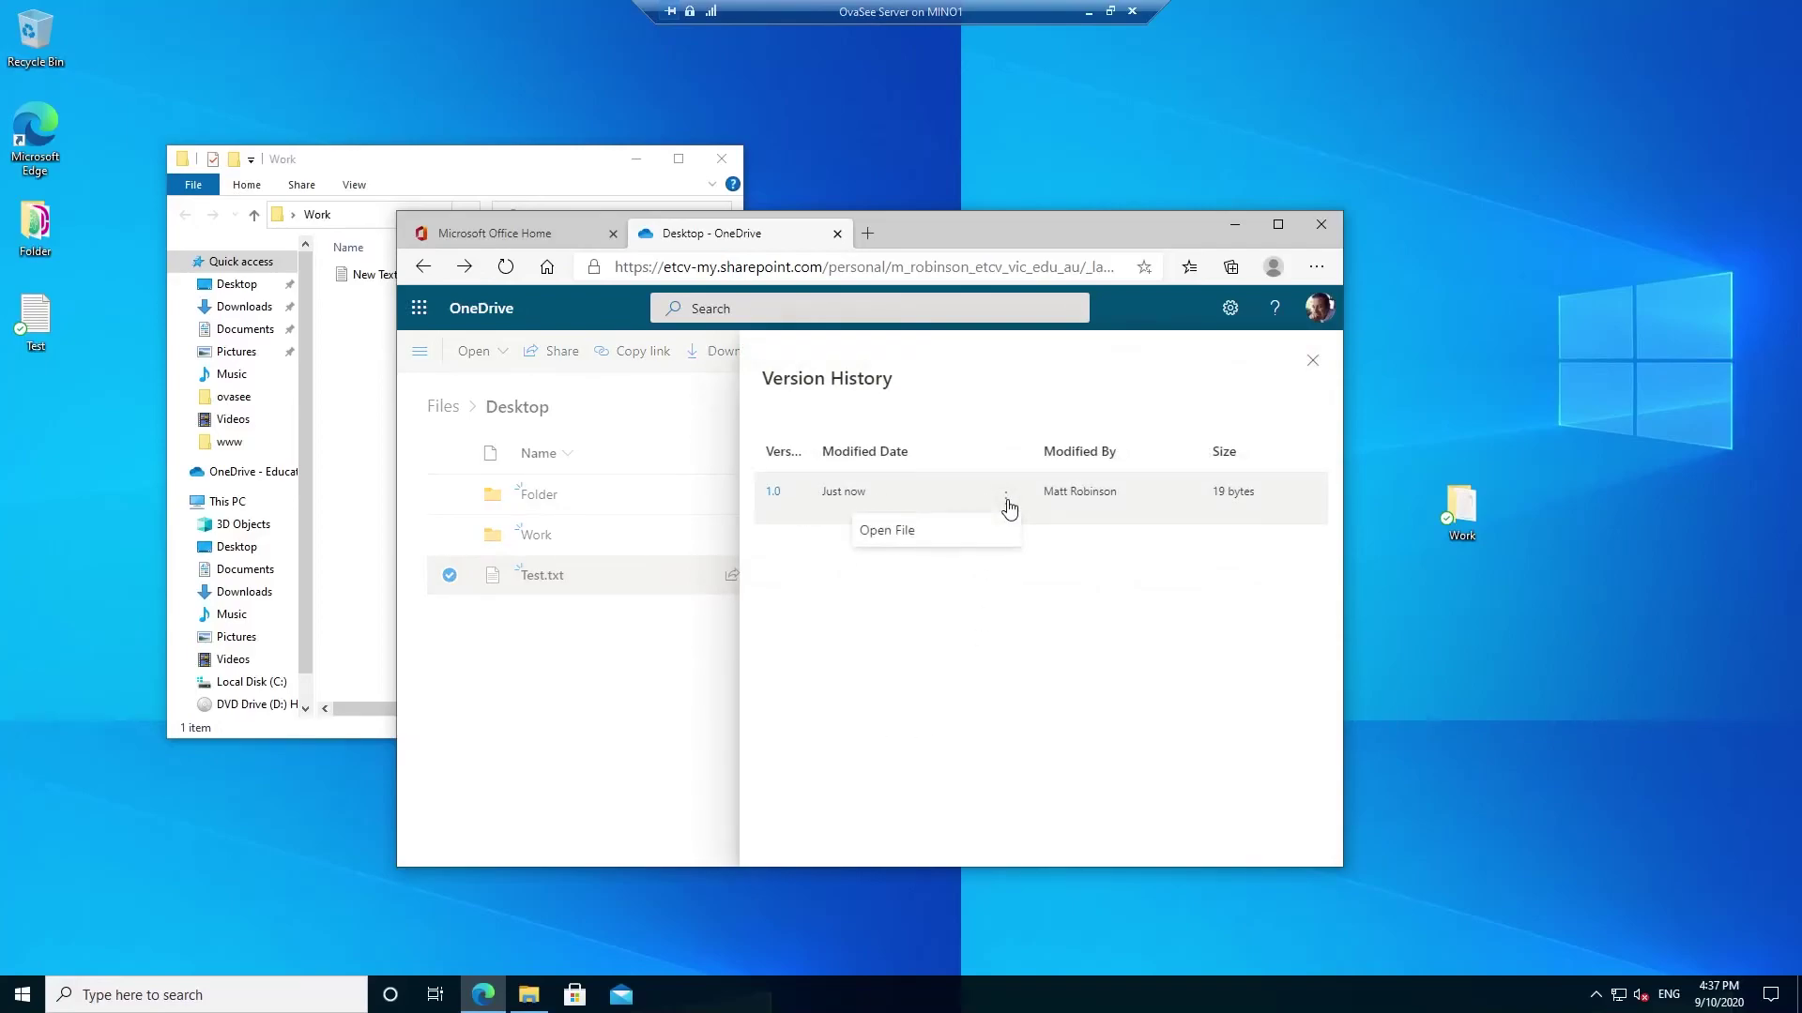
click(894, 541)
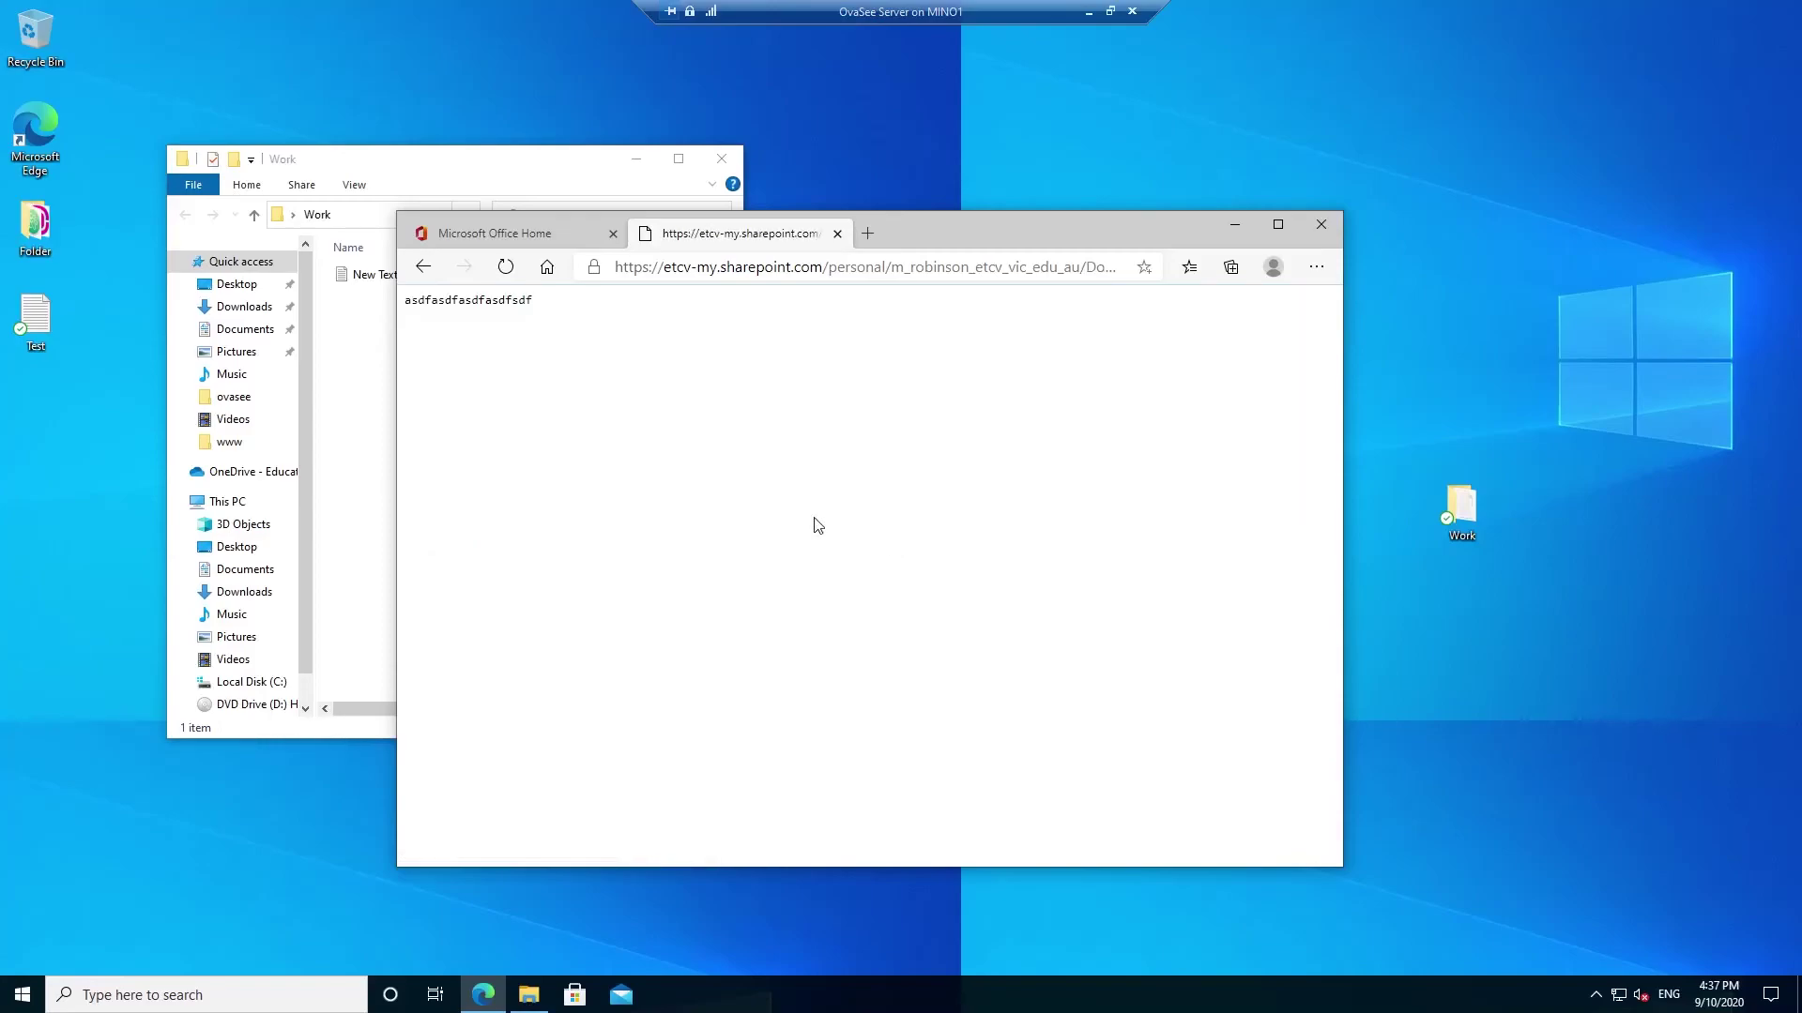
click(423, 270)
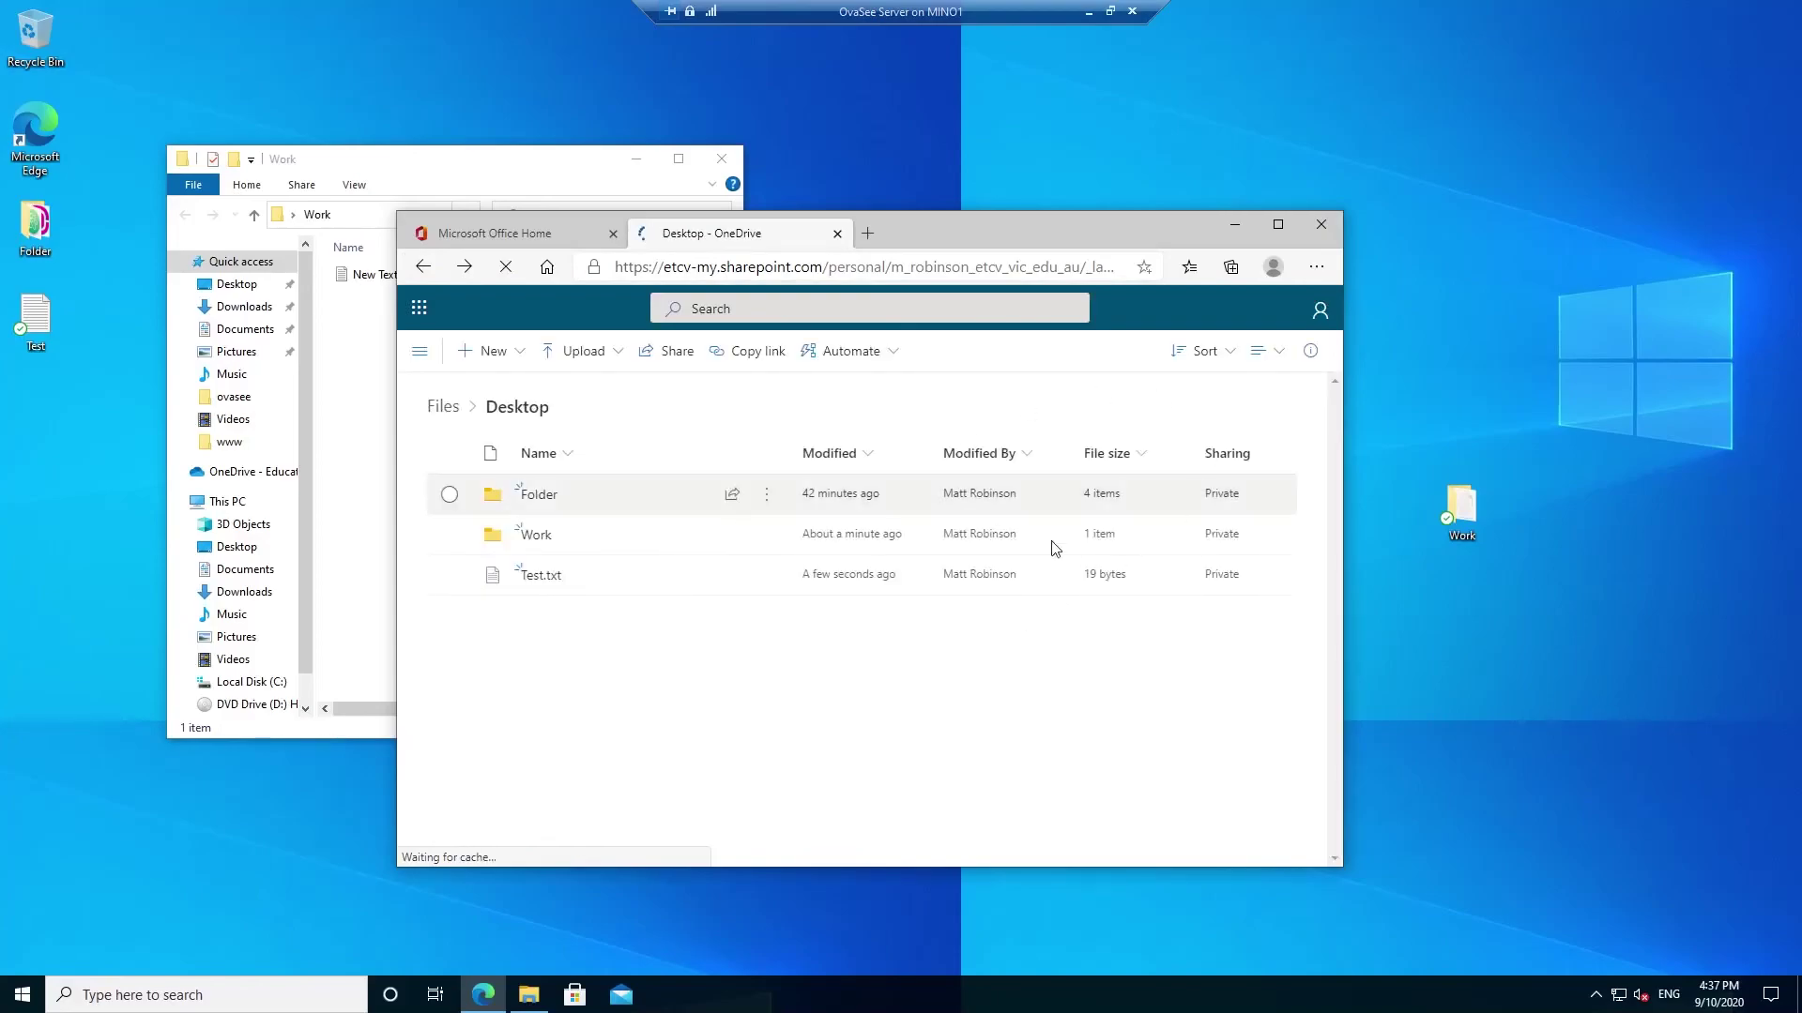
click(768, 578)
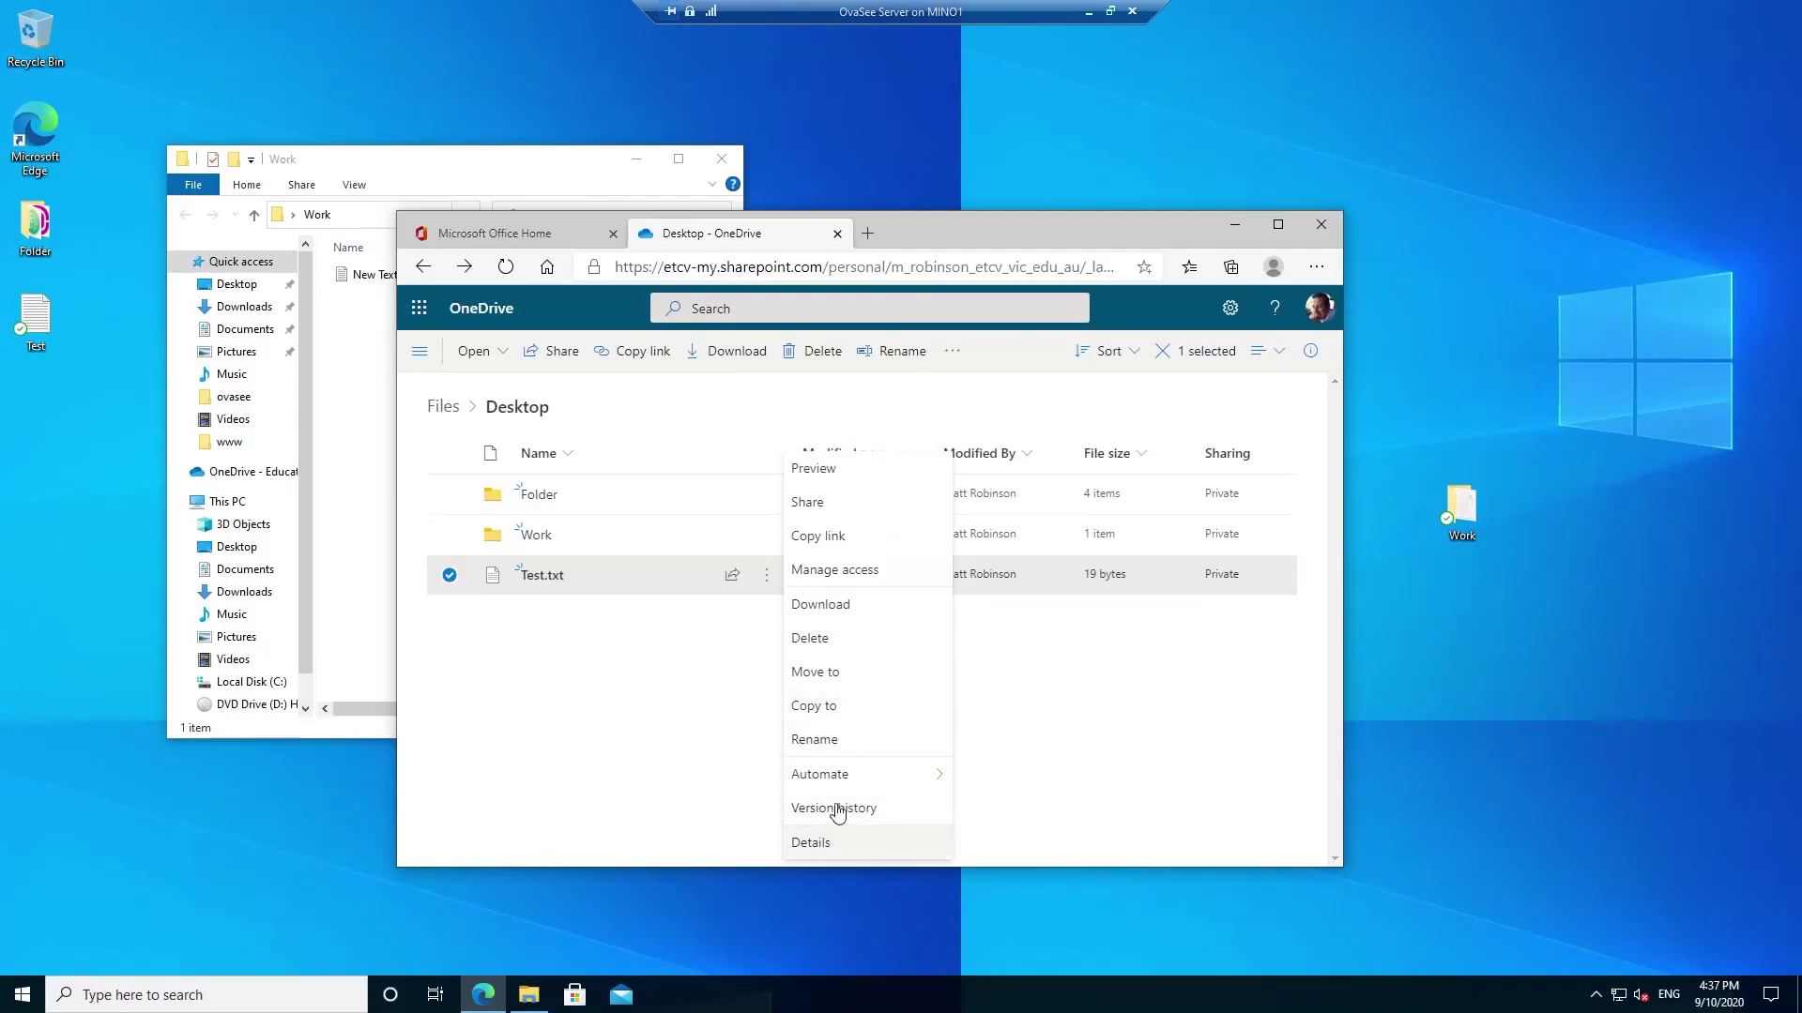
- Dismiss Test.txt's actions menu by clicking empty space in the Desktop file list
click(626, 718)
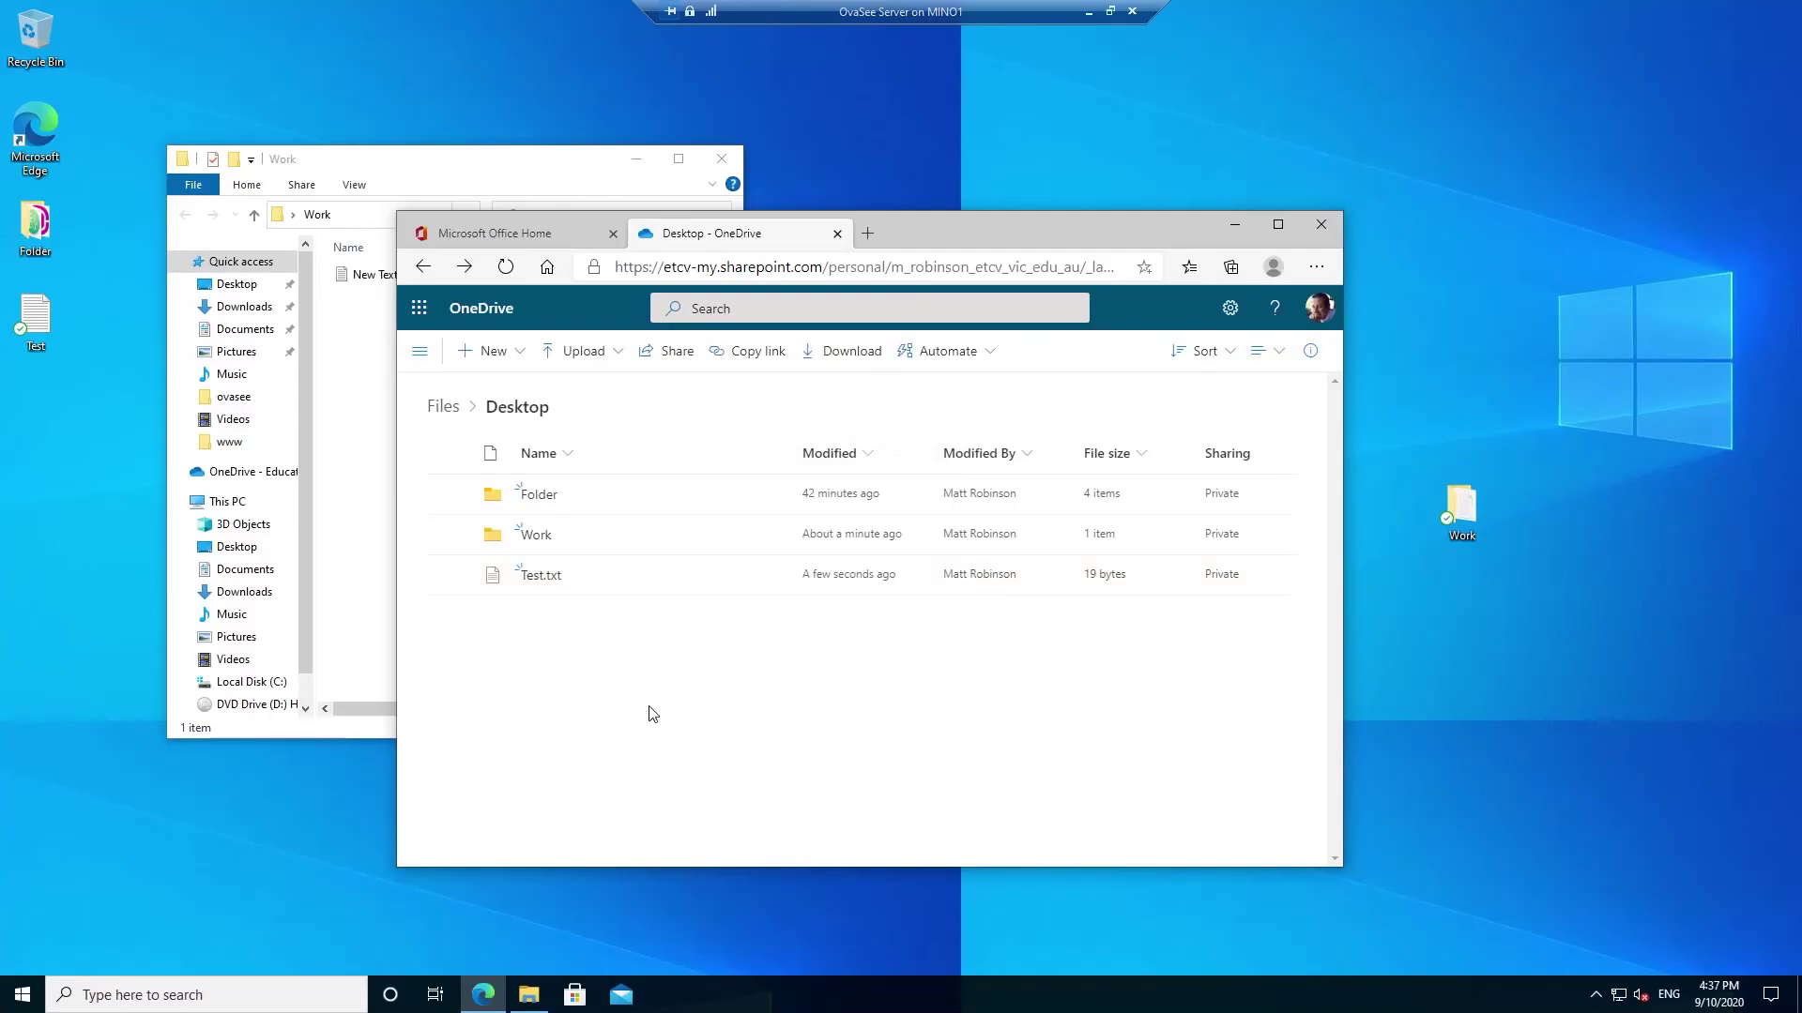